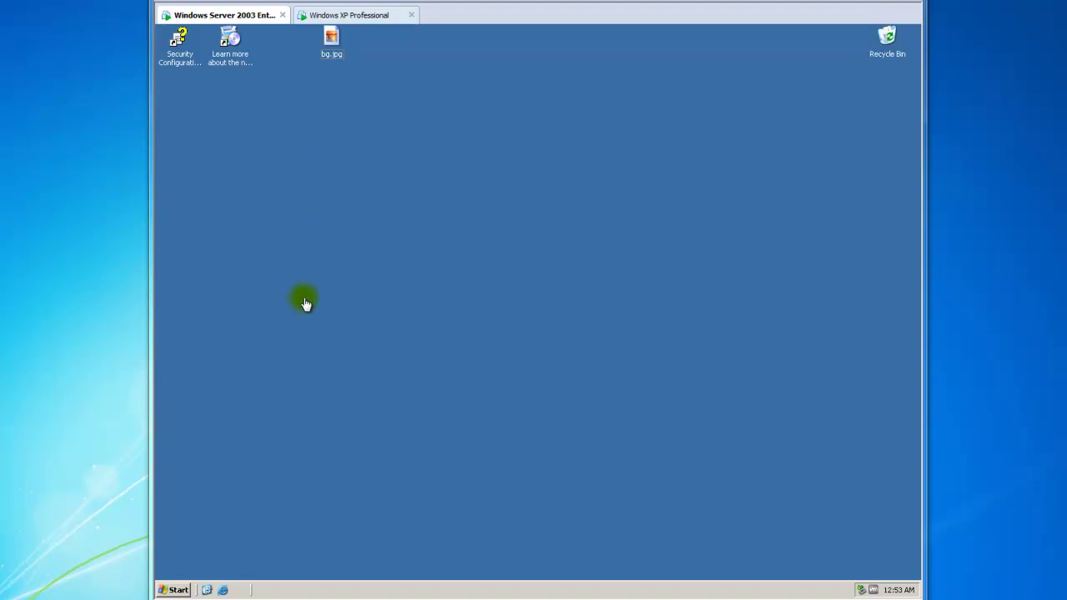
Step: On the Windows Server 2003 VM, open Active Directory Users and Computers and select Information Technology
click(352, 12)
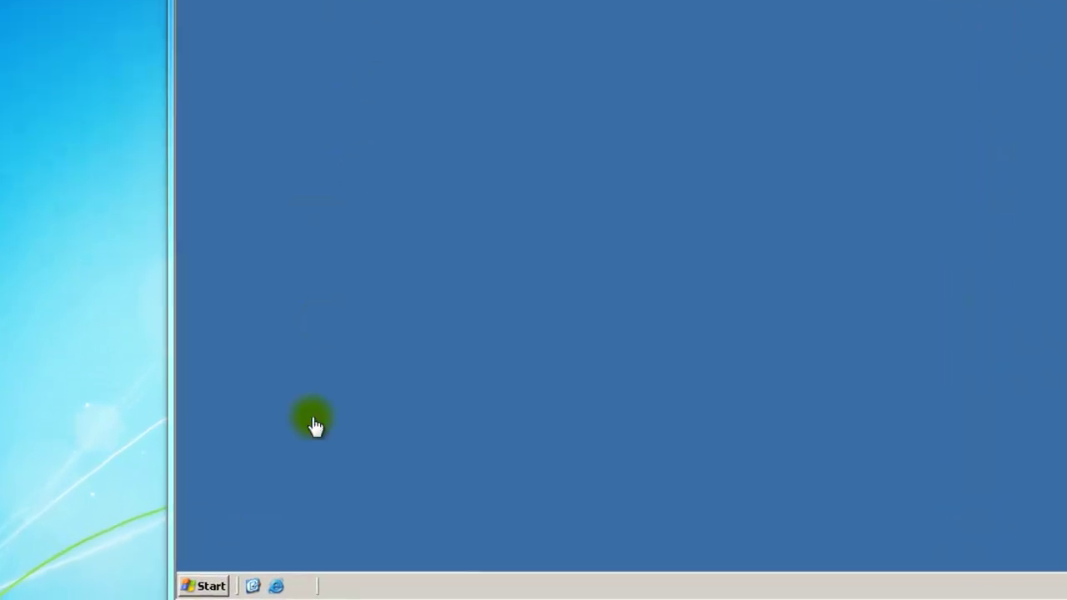
click(184, 587)
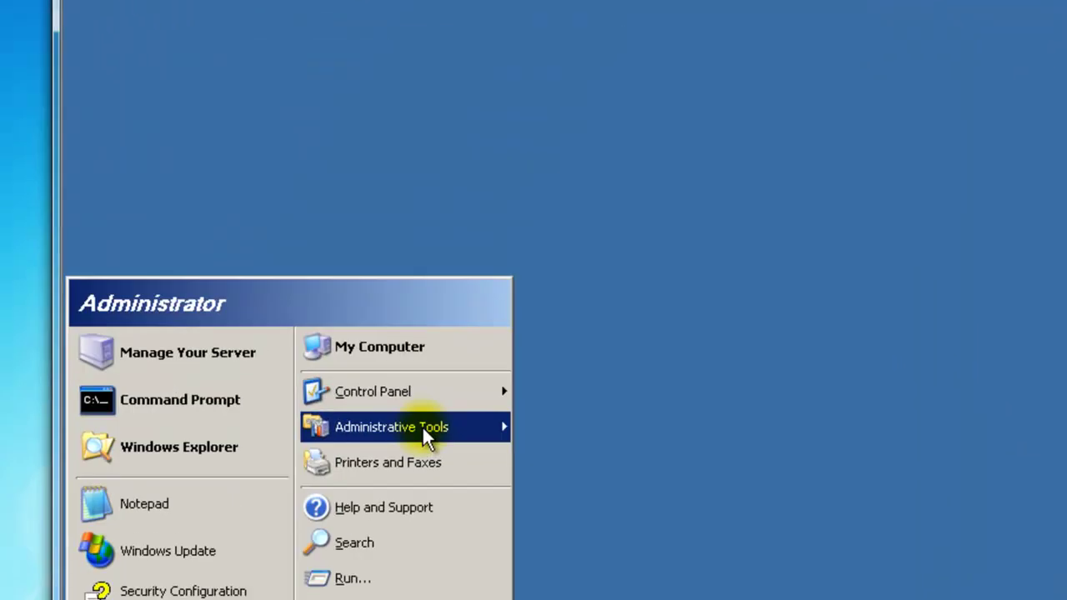
mouse_move(532, 167)
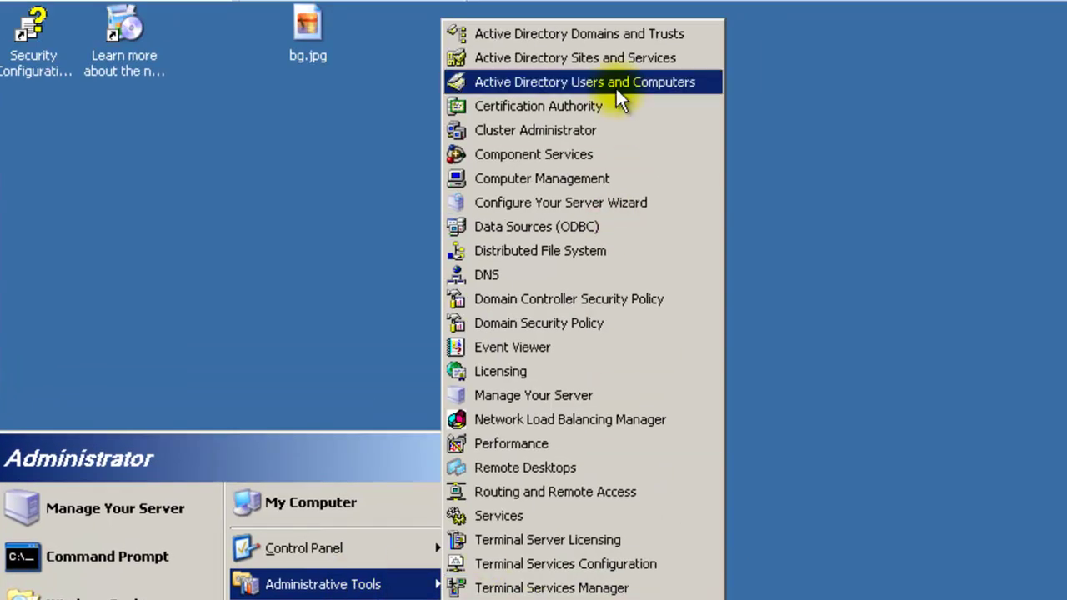
click(587, 81)
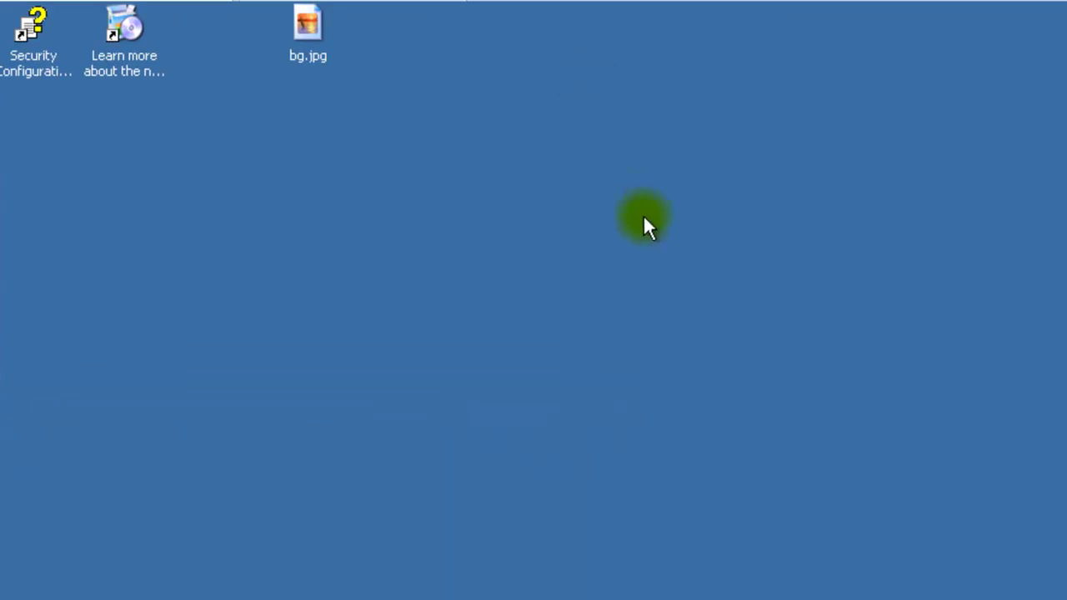
click(200, 180)
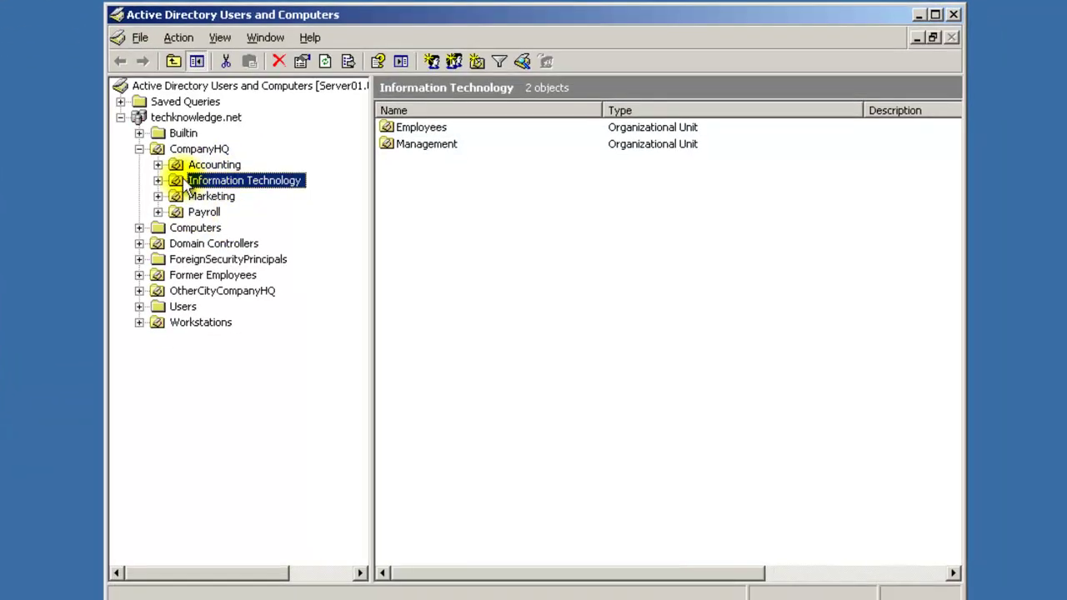
Step: Expand Information Technology and select the IT Manager account in the Management unit
double_click(186, 181)
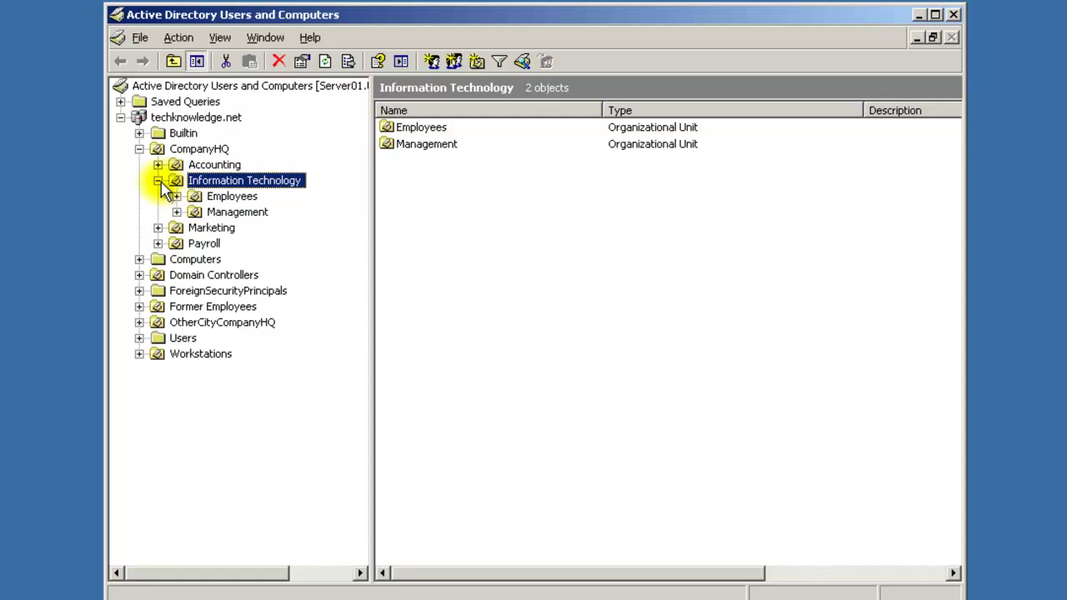
click(210, 212)
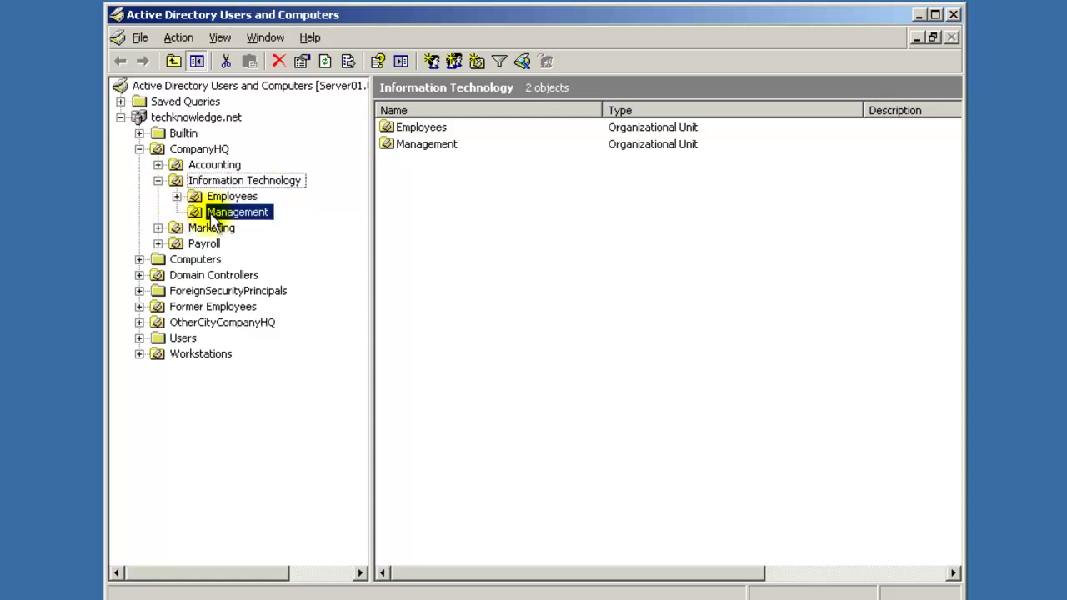
click(427, 129)
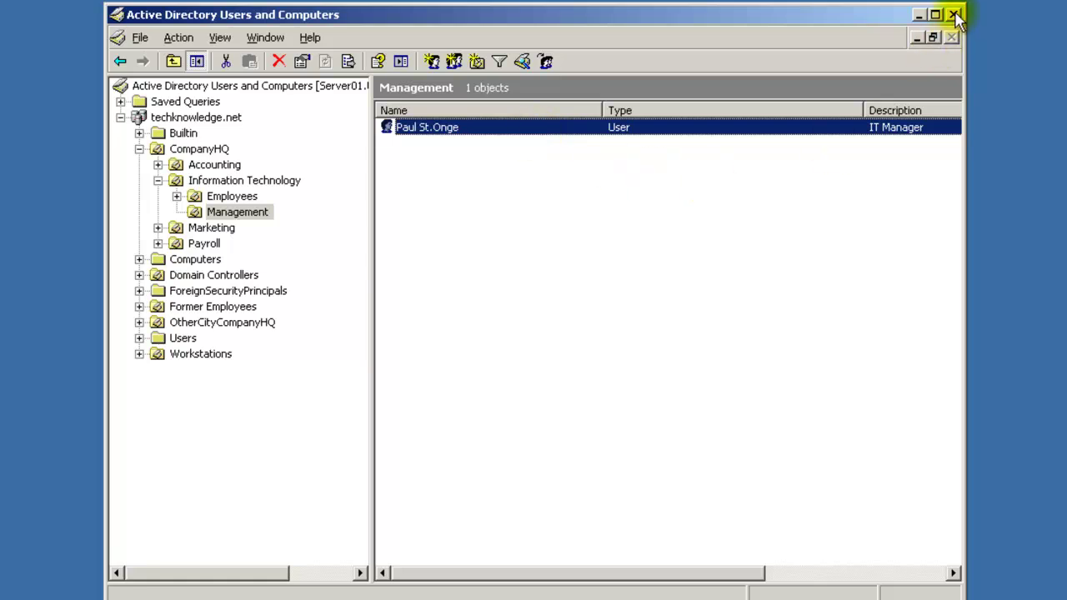
Step: Check the IT Manager's logon name in the Account tab of its Properties, then close the console
right_click(559, 129)
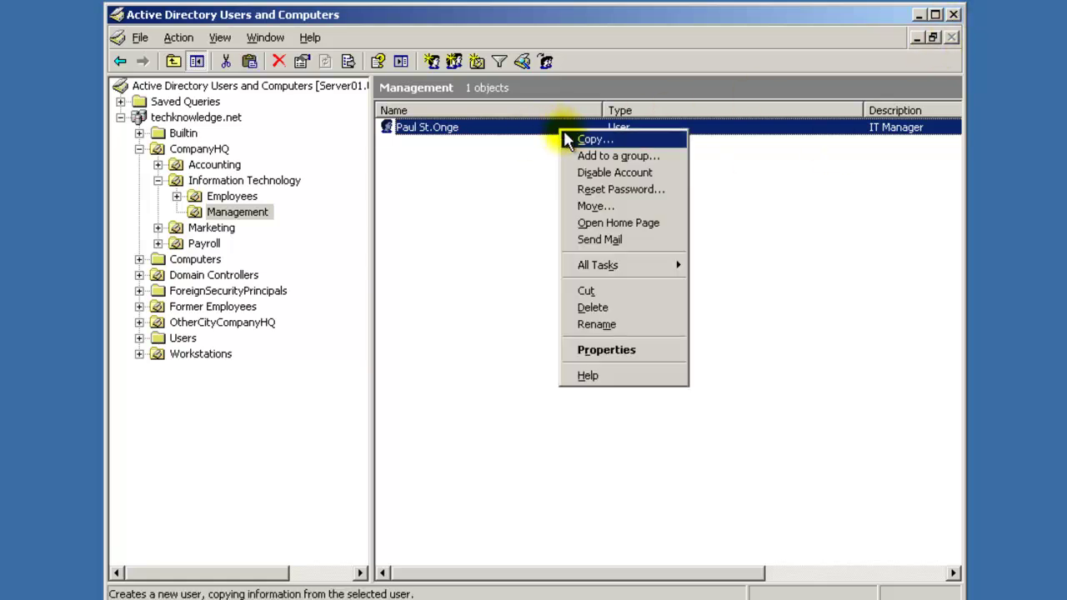
click(605, 350)
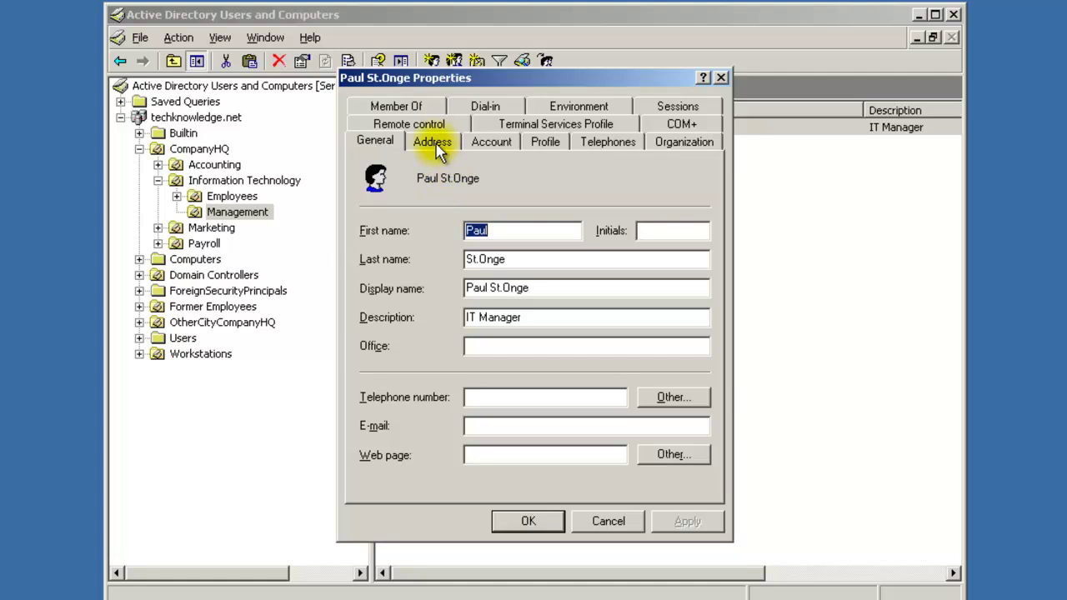
click(495, 145)
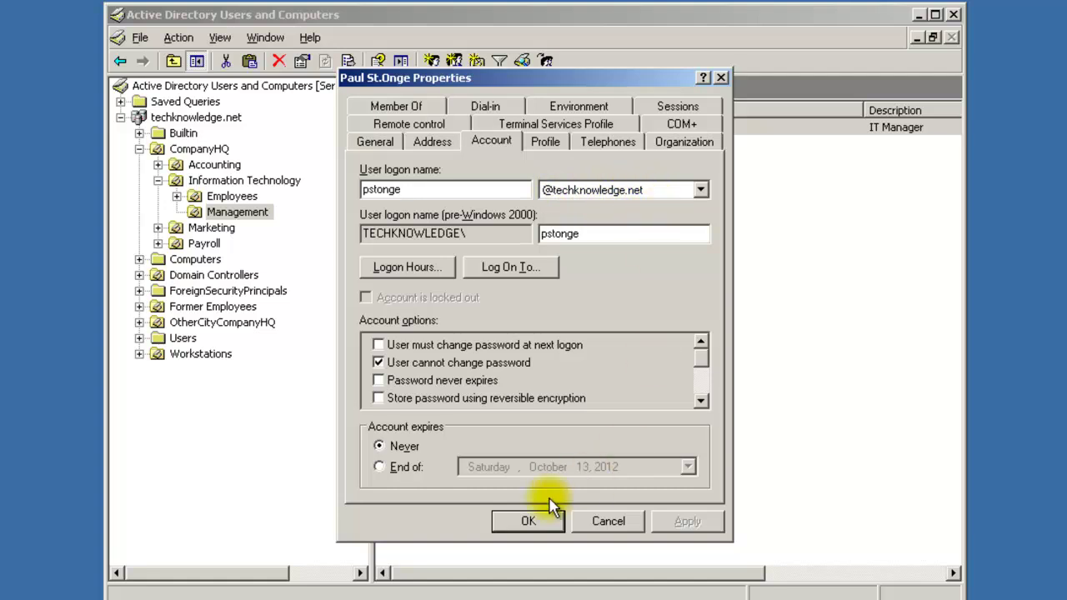
click(530, 522)
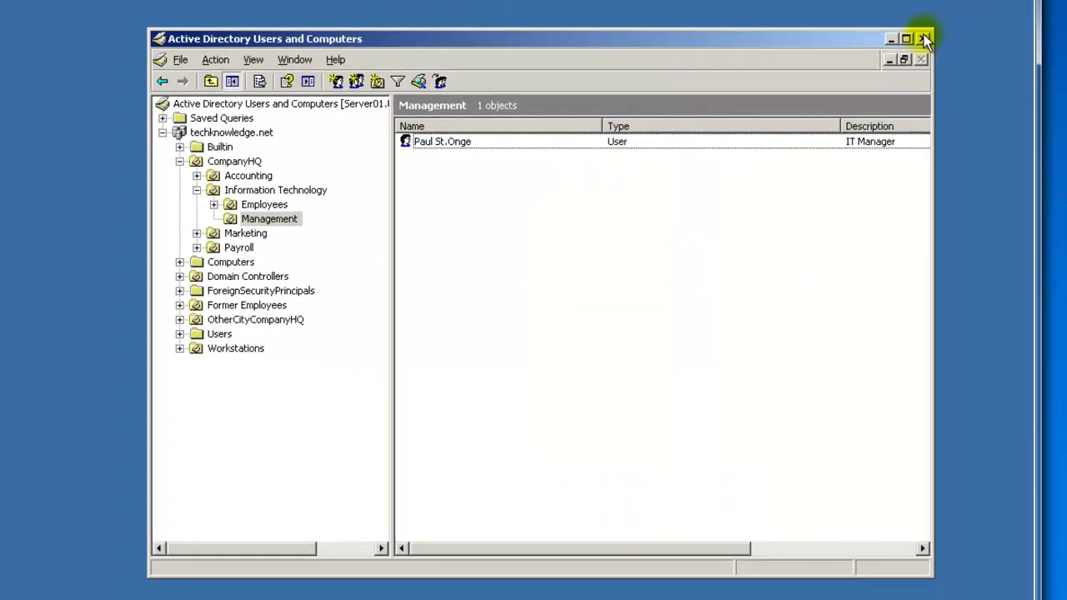
click(952, 14)
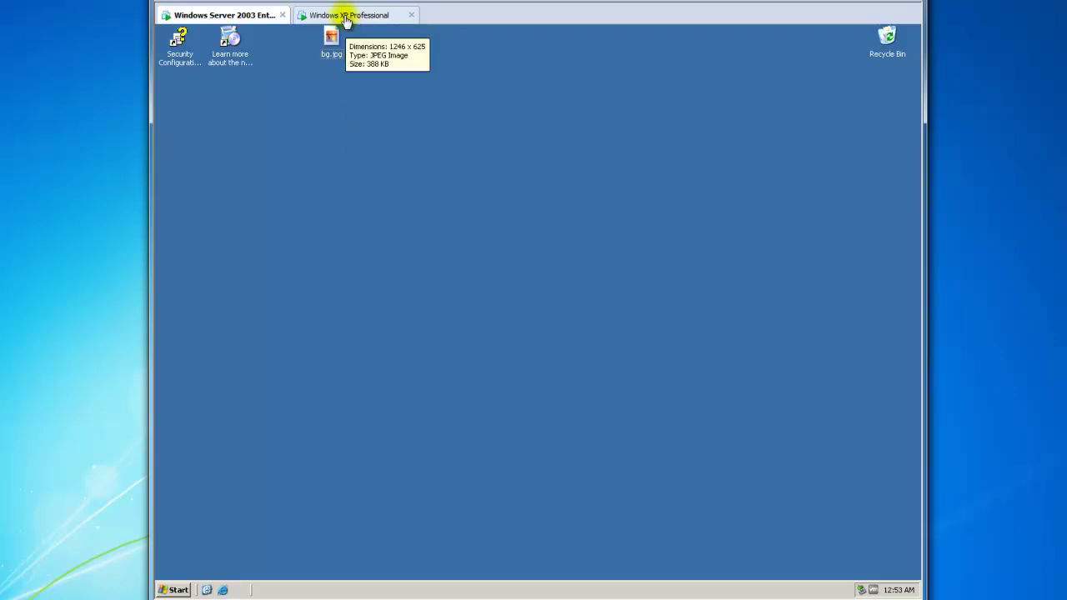
Step: On the Windows XP Professional VM, log off the current user to reach the Welcome screen
click(342, 16)
click(188, 590)
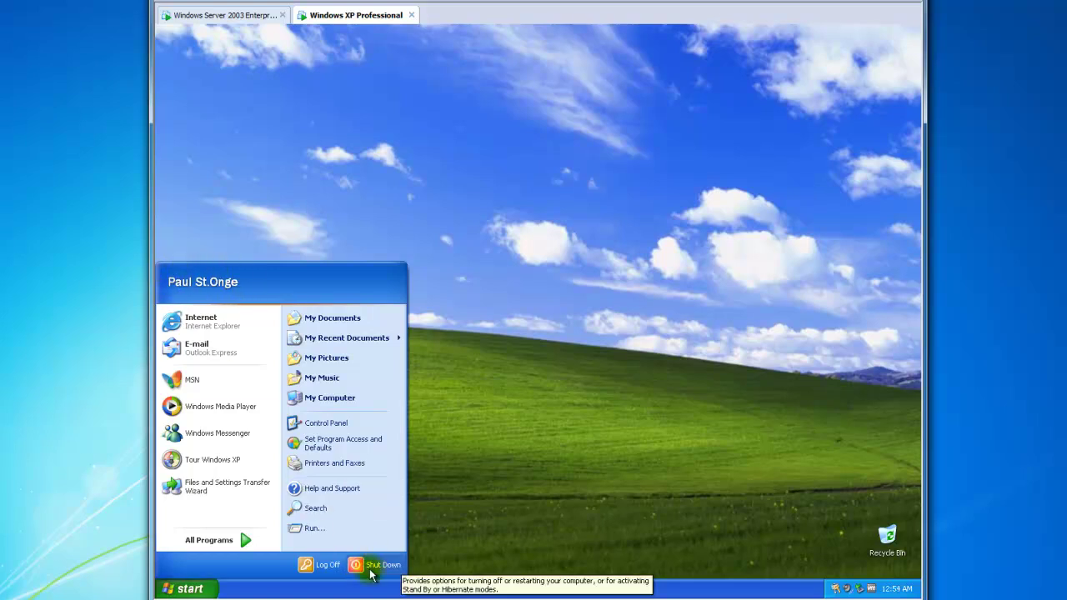
click(320, 564)
click(512, 325)
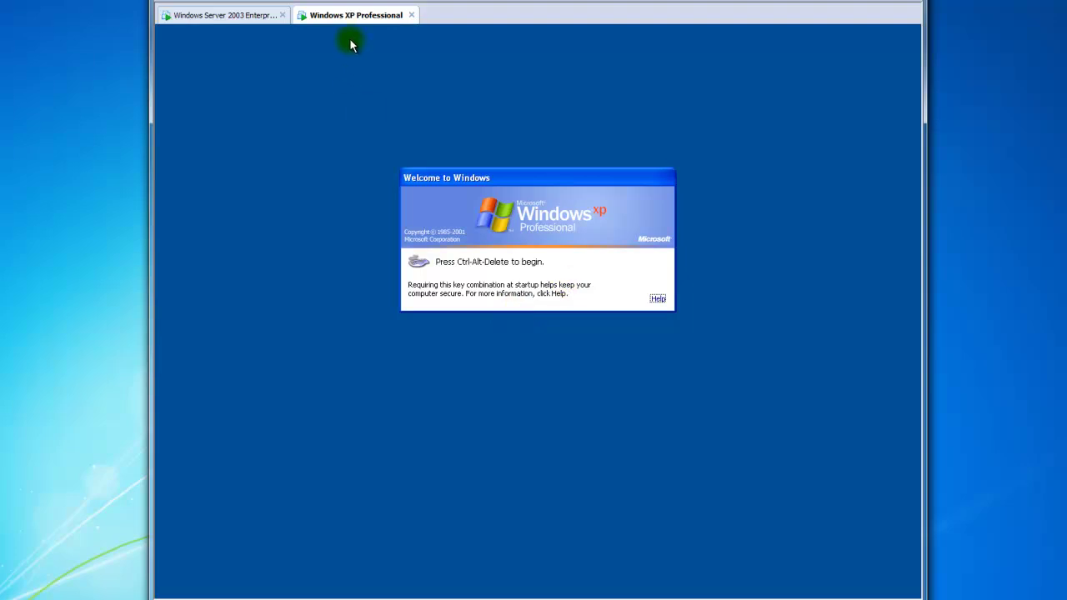
right_click(329, 15)
Step: Send Ctrl+Alt+Del and log on as the IT manager to the TECHKNOWLEDGE domain
click(400, 91)
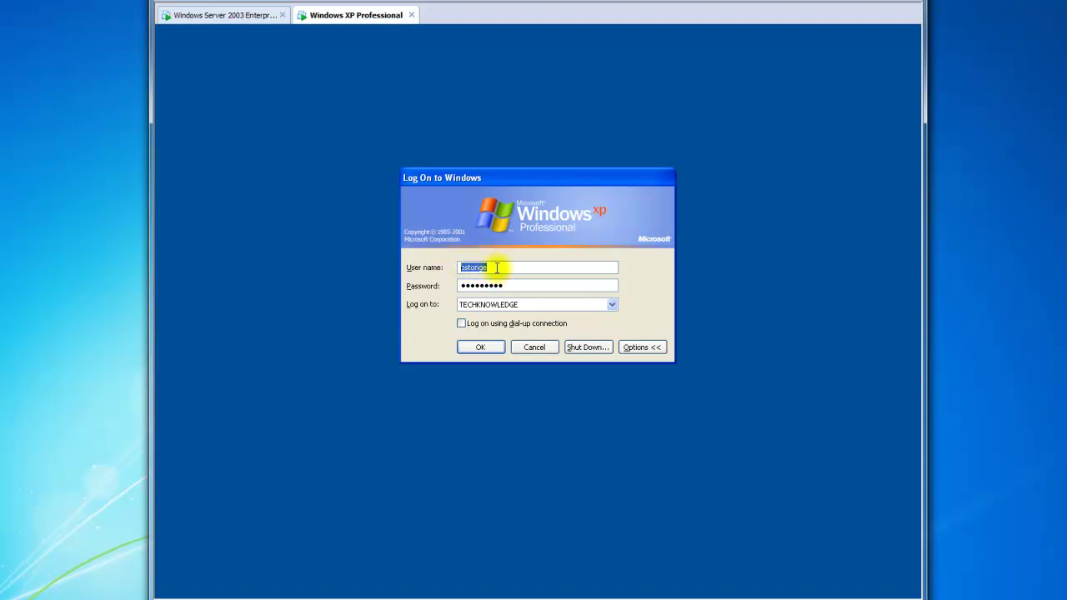
drag(507, 286, 464, 288)
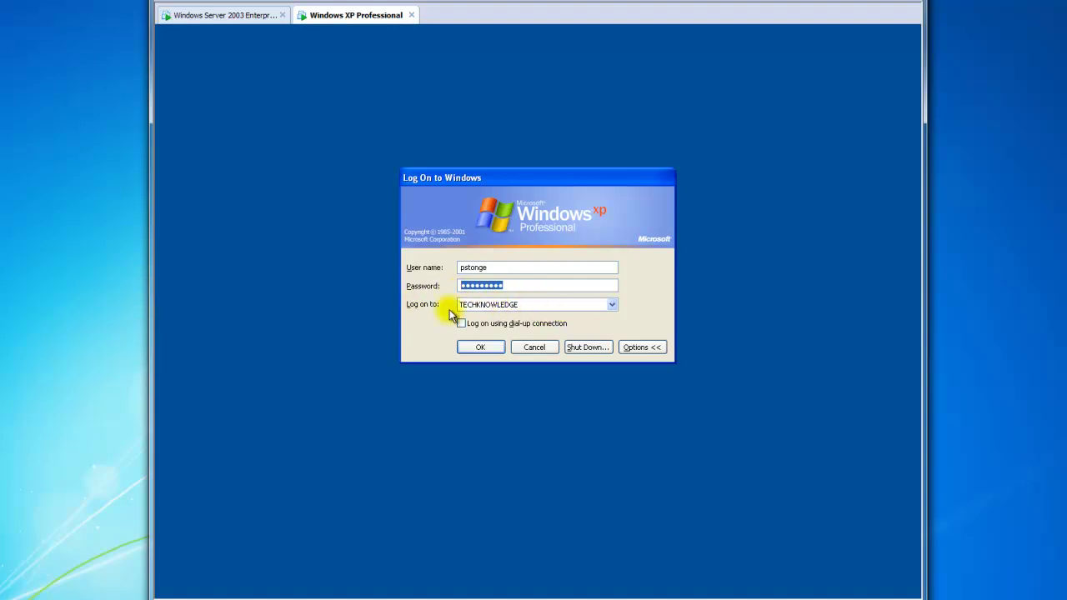
click(593, 305)
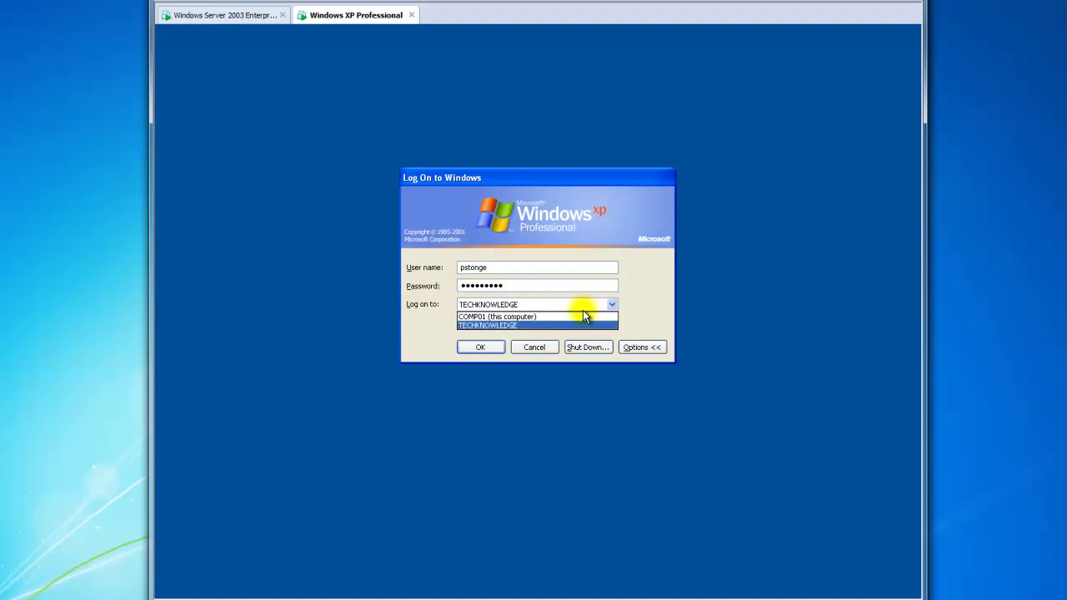
click(487, 325)
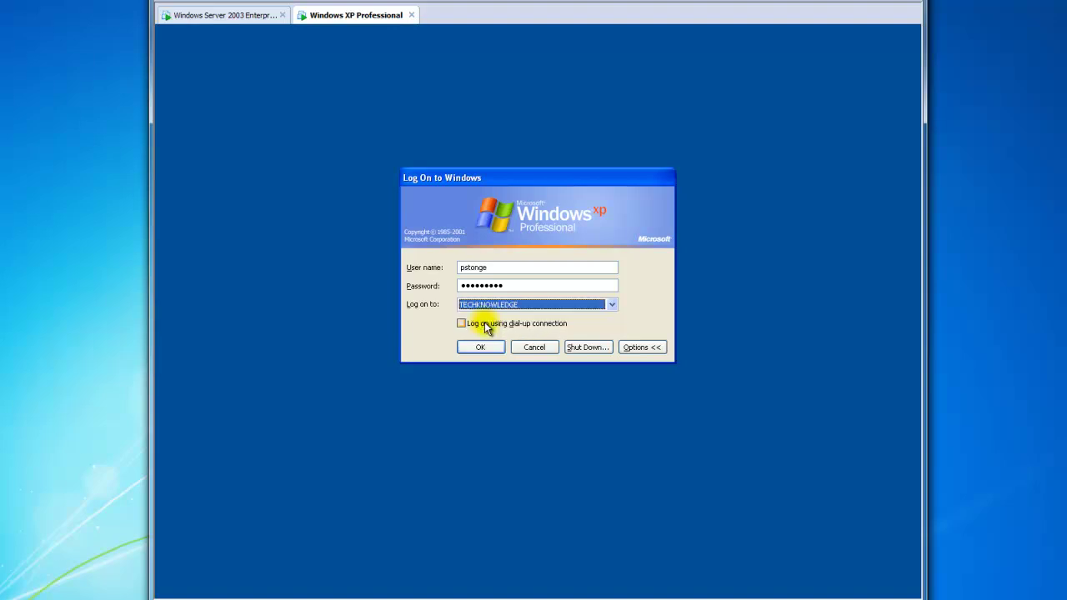
click(482, 347)
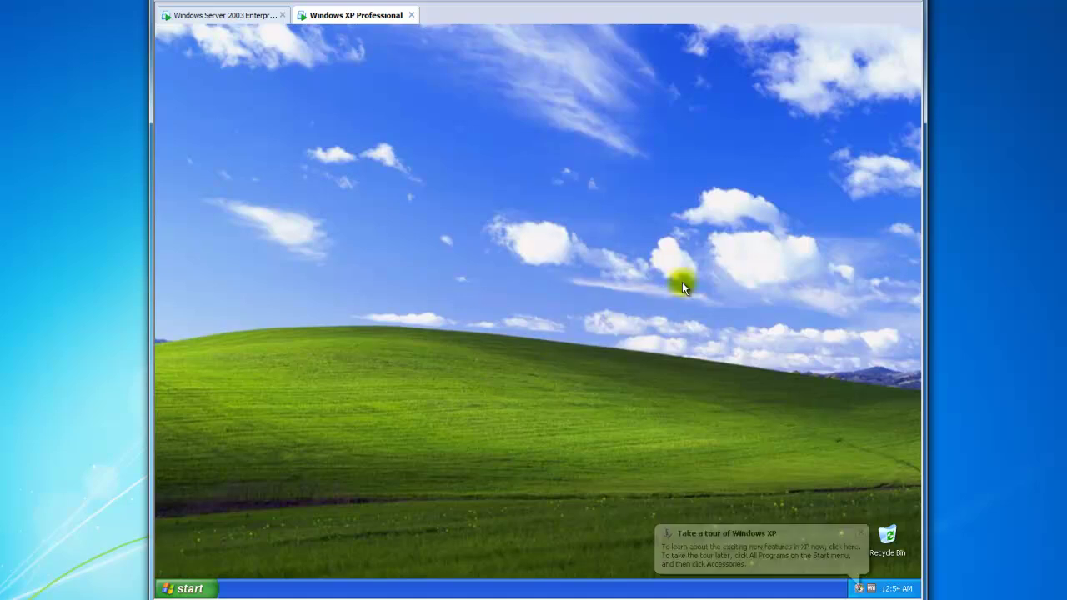
click(862, 535)
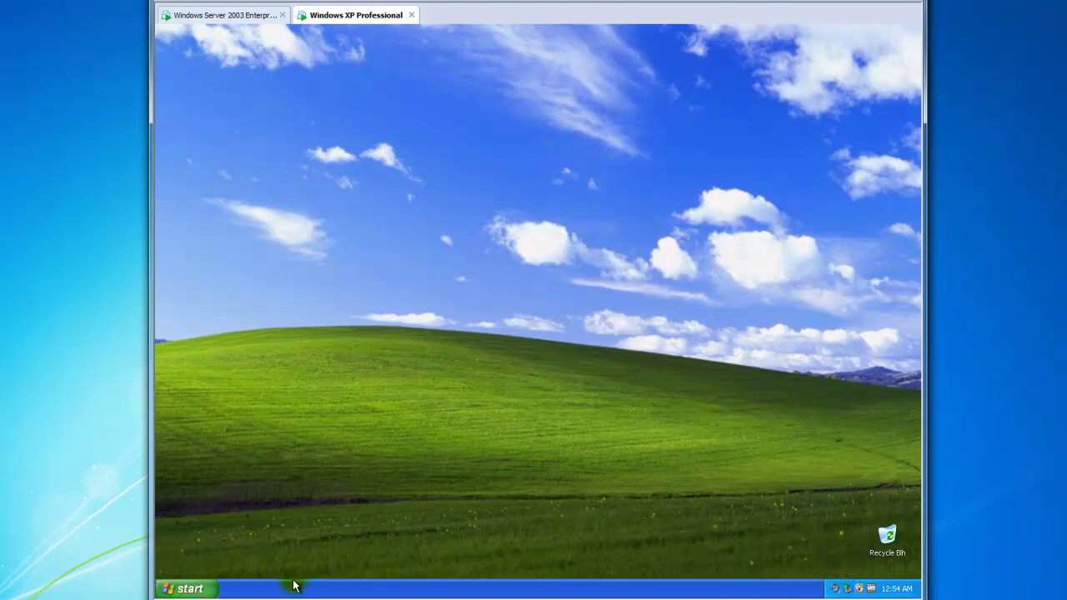
click(187, 589)
click(336, 424)
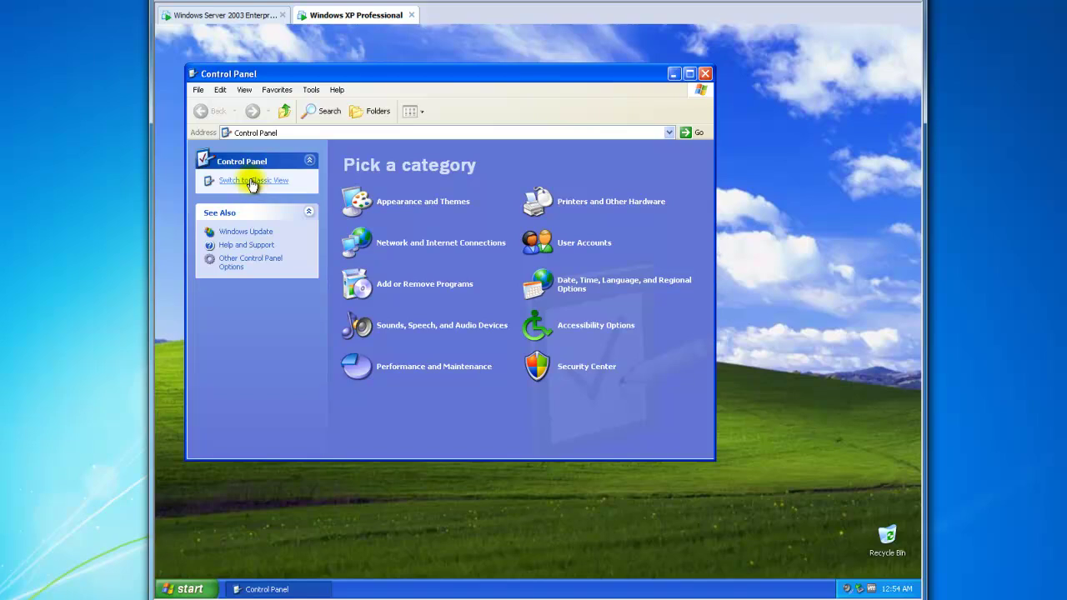
click(250, 180)
click(647, 165)
double_click(646, 165)
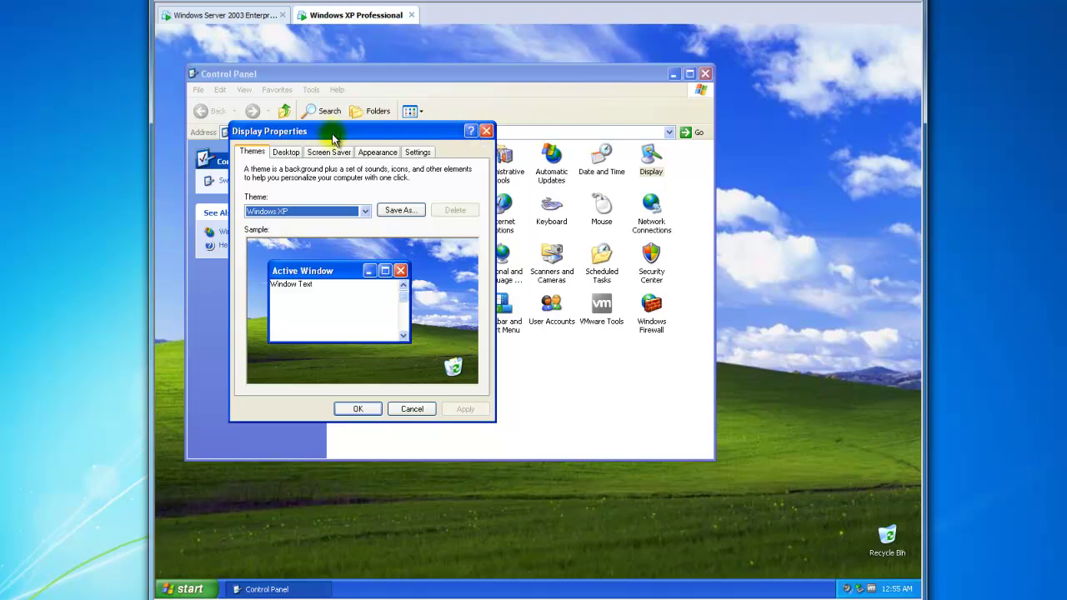
click(486, 131)
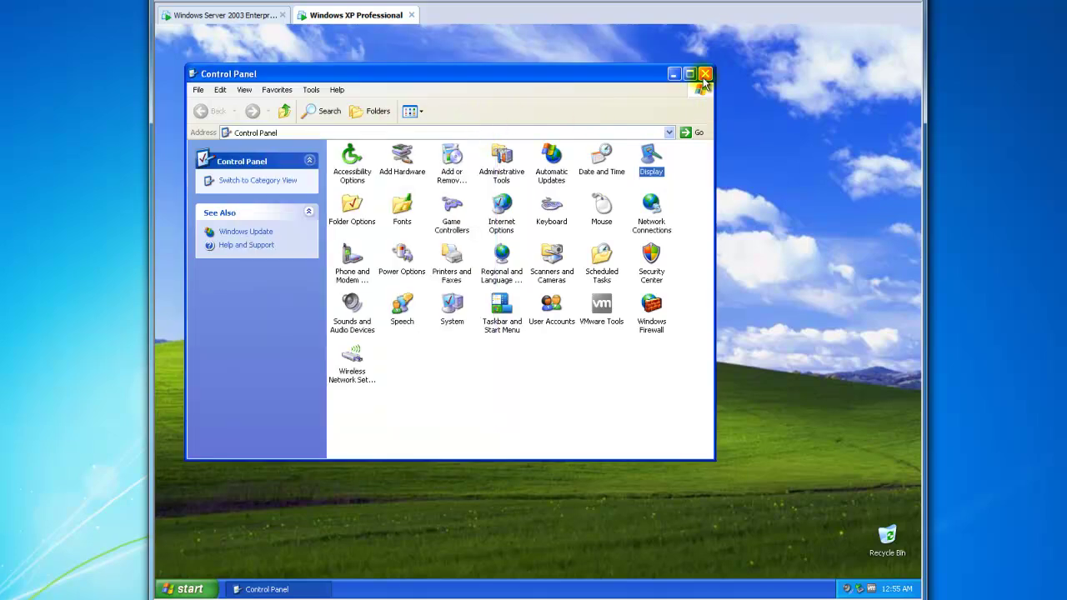
click(705, 73)
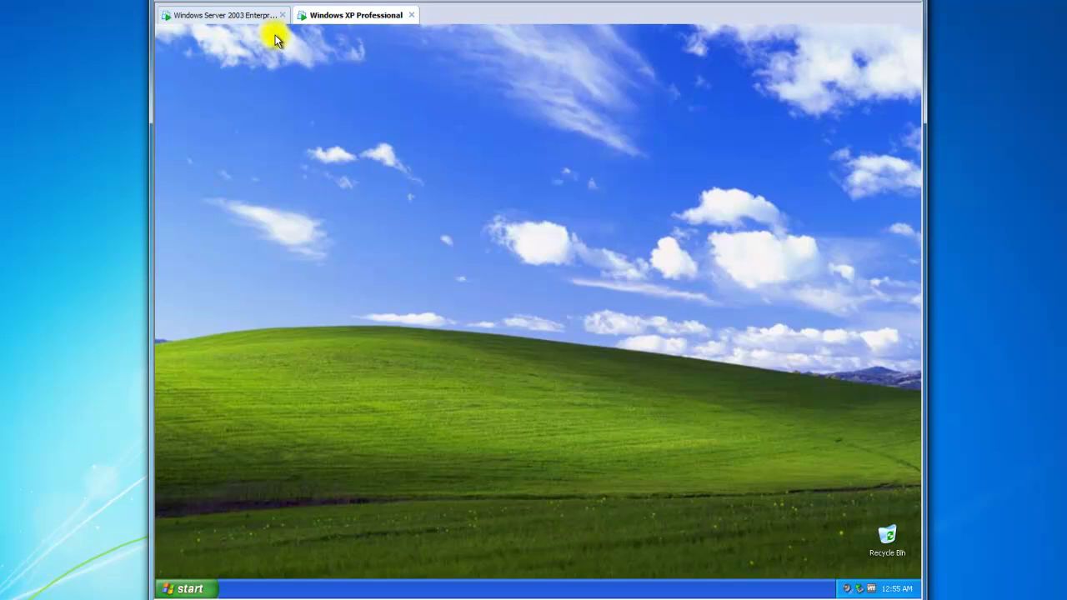
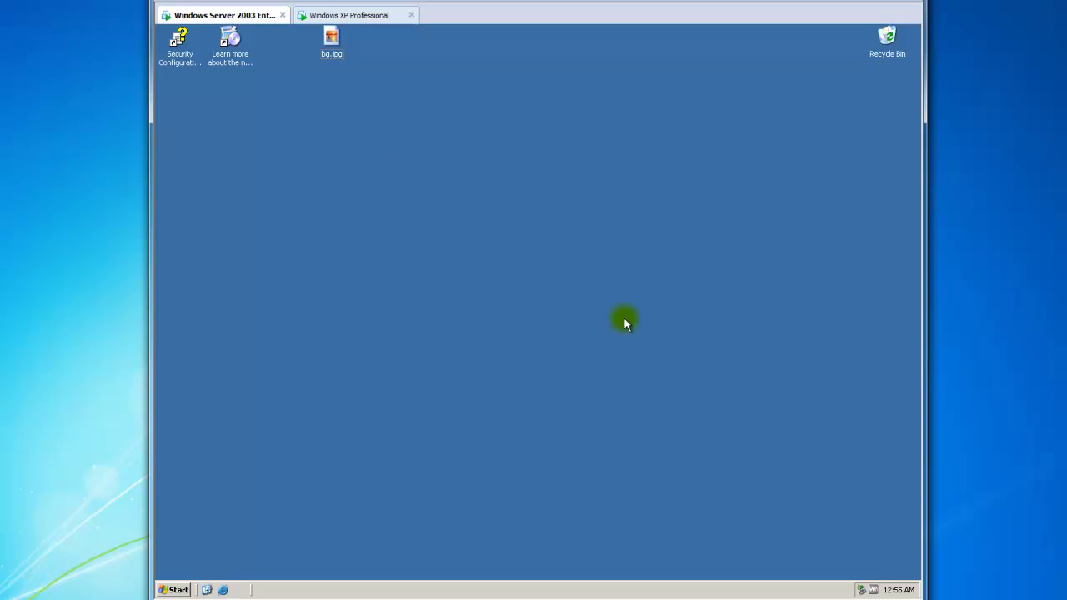
Step: Preview the TECH-KNOWLEDGE bg.jpg banner, close it, and bring up Administrative Tools
double_click(333, 43)
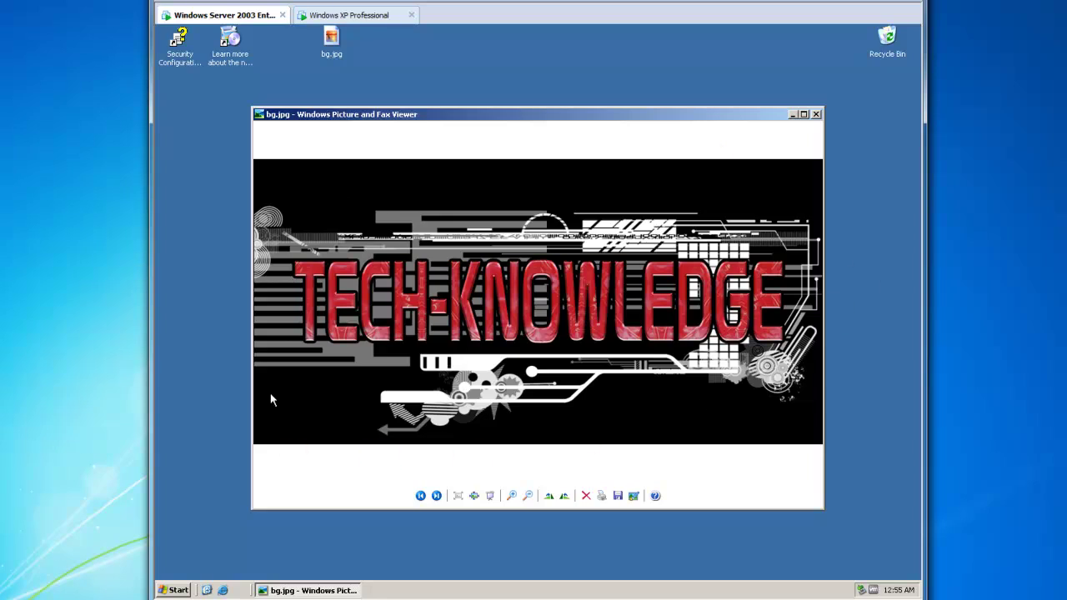
click(816, 114)
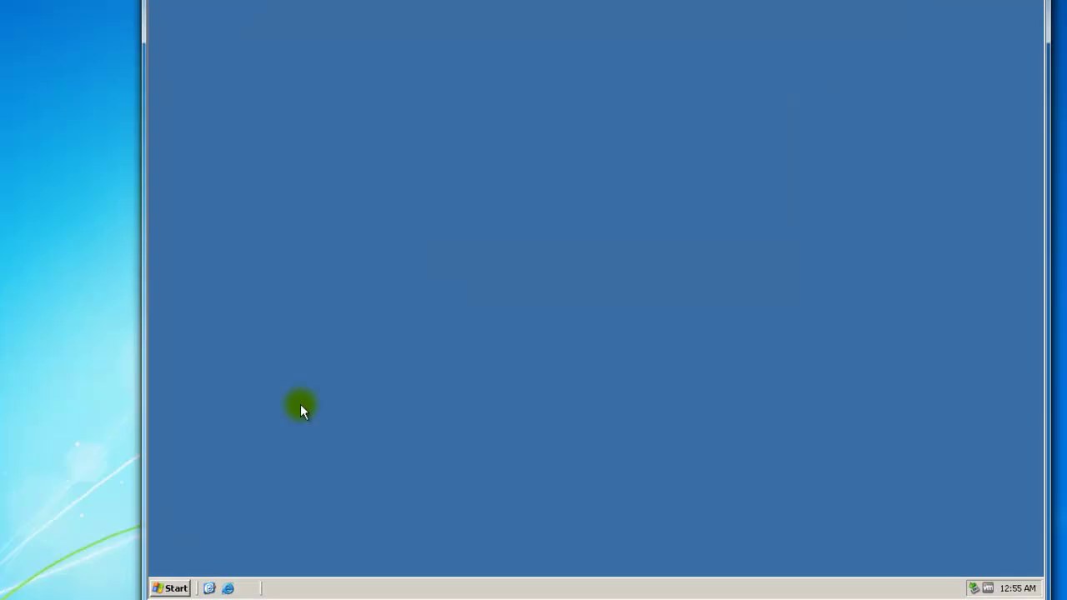
click(160, 581)
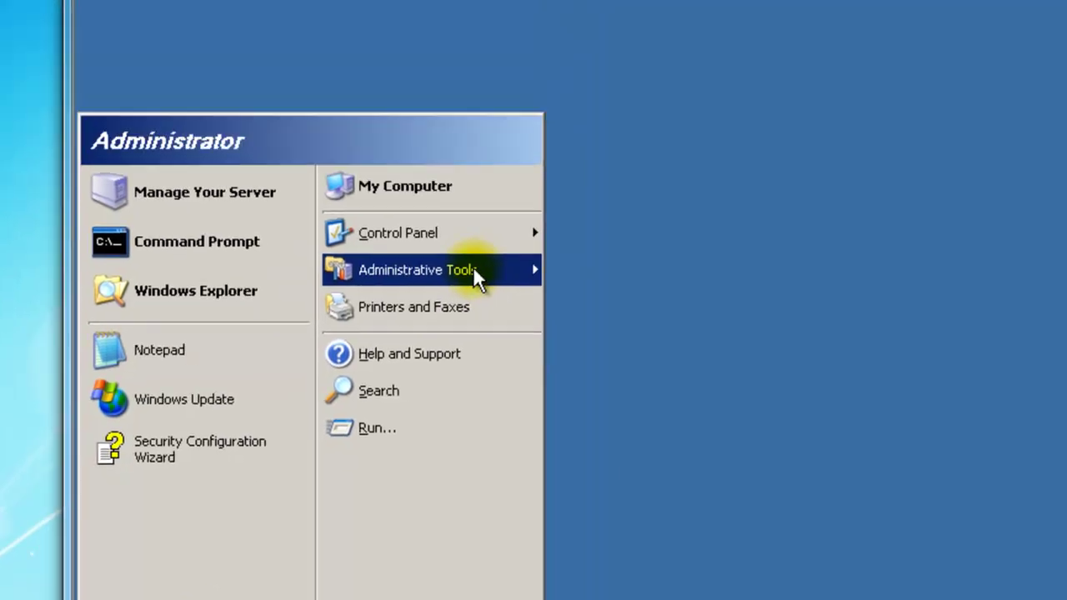
mouse_move(517, 110)
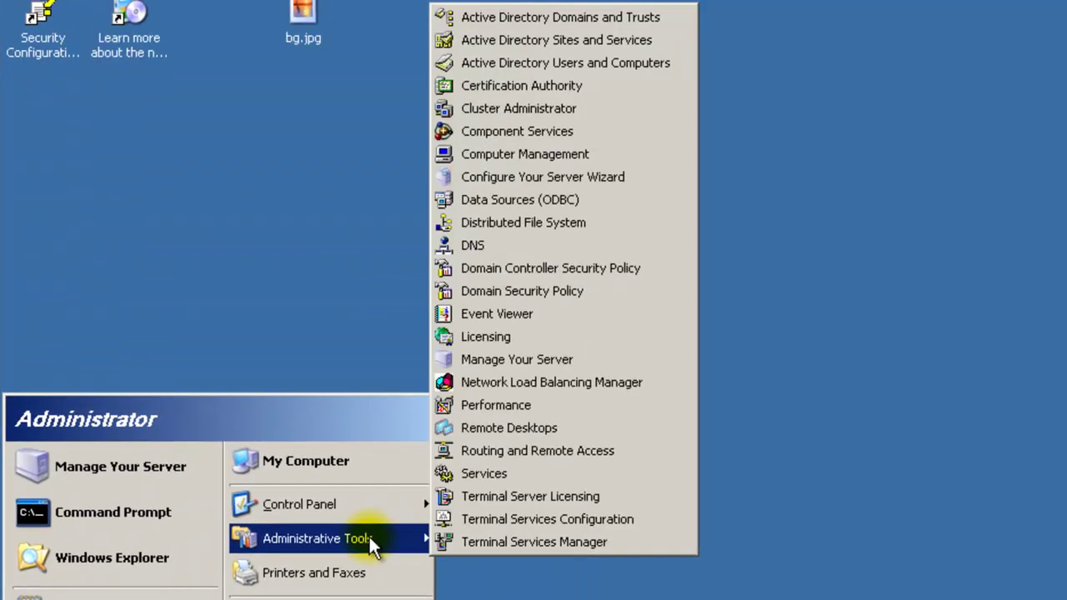
Step: Launch Active Directory Users and Computers and select techknowledge.net to list its 9 objects
click(620, 66)
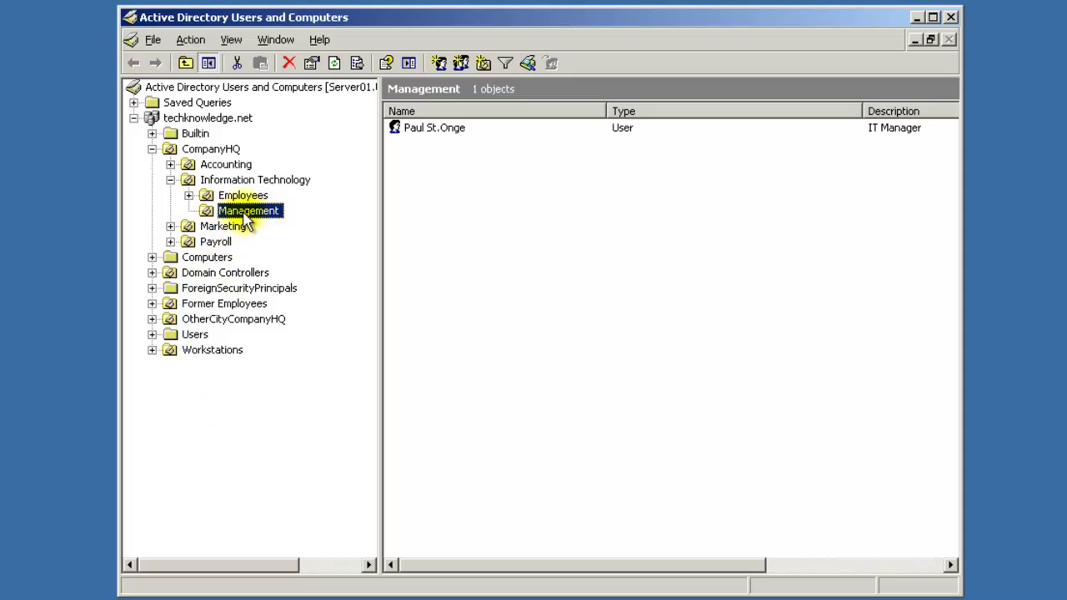
click(424, 136)
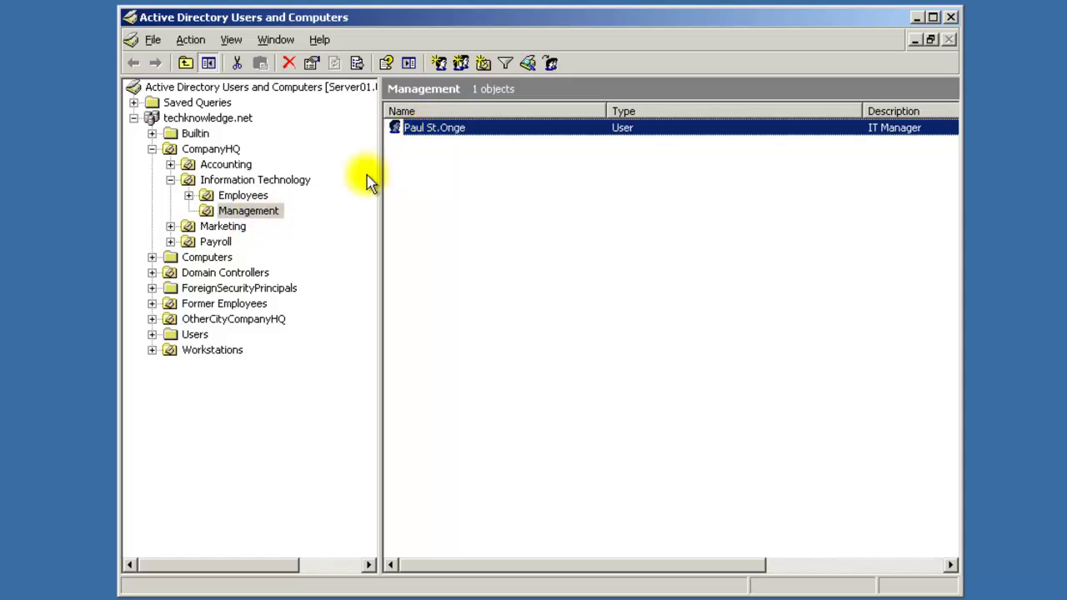
click(269, 216)
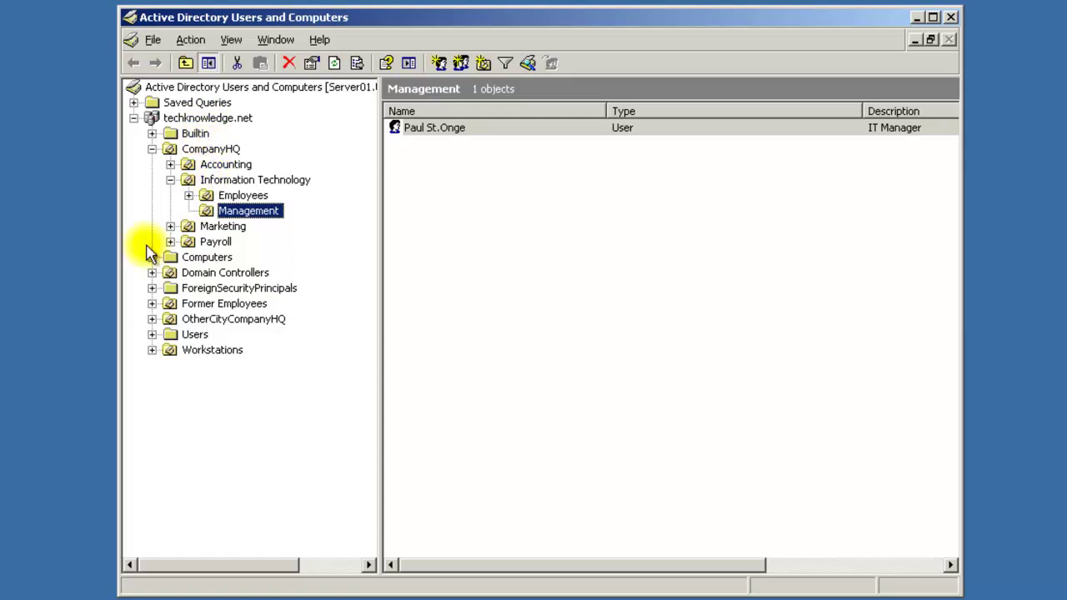
click(197, 119)
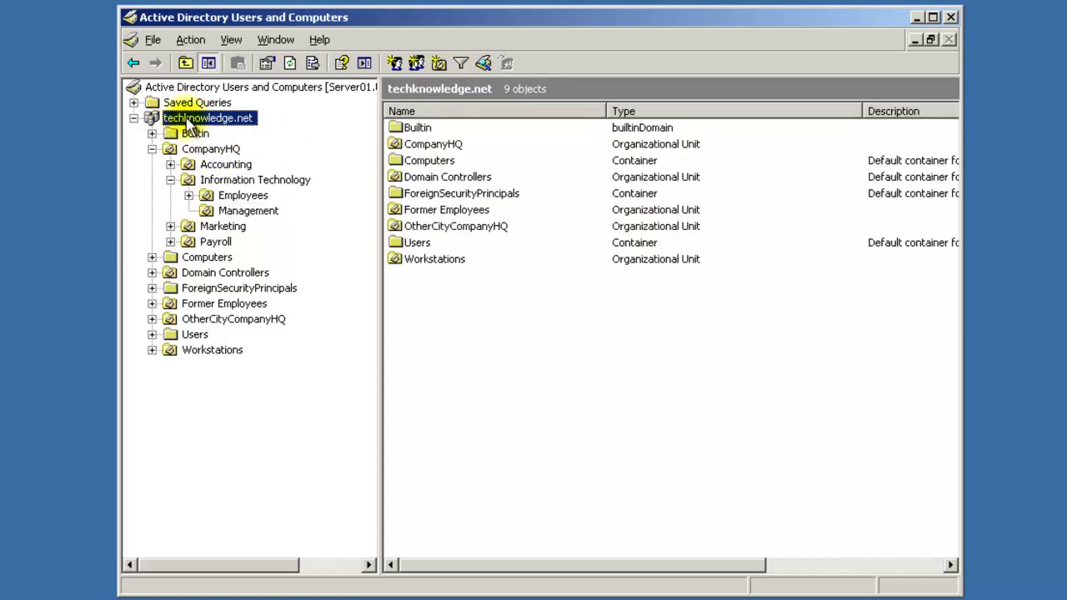
Step: Show the Group Policy tab of techknowledge.net's Properties, listing Default Domain Policy
right_click(227, 123)
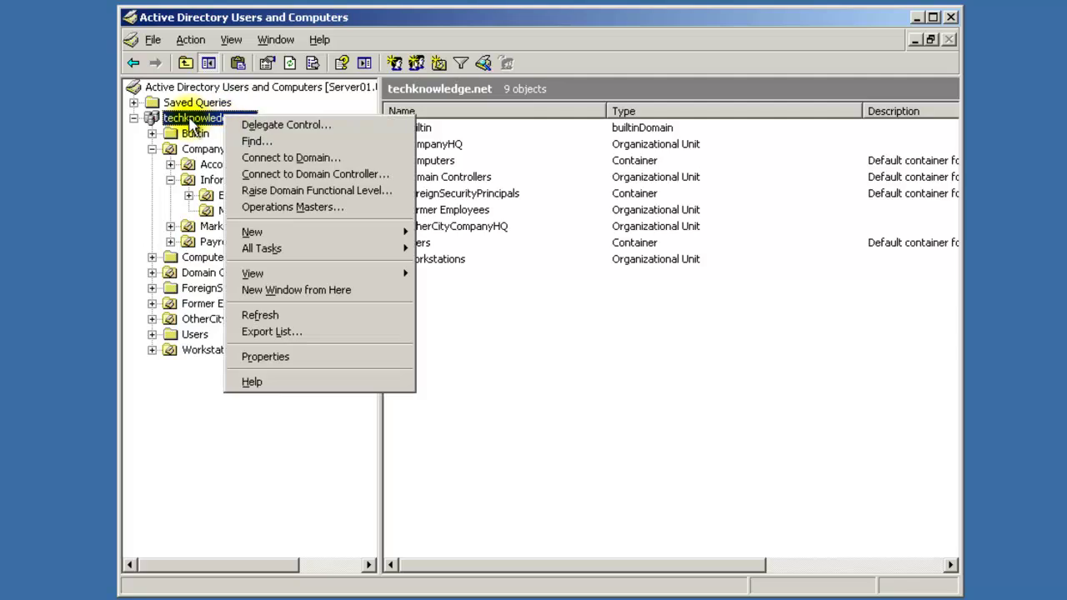
click(290, 358)
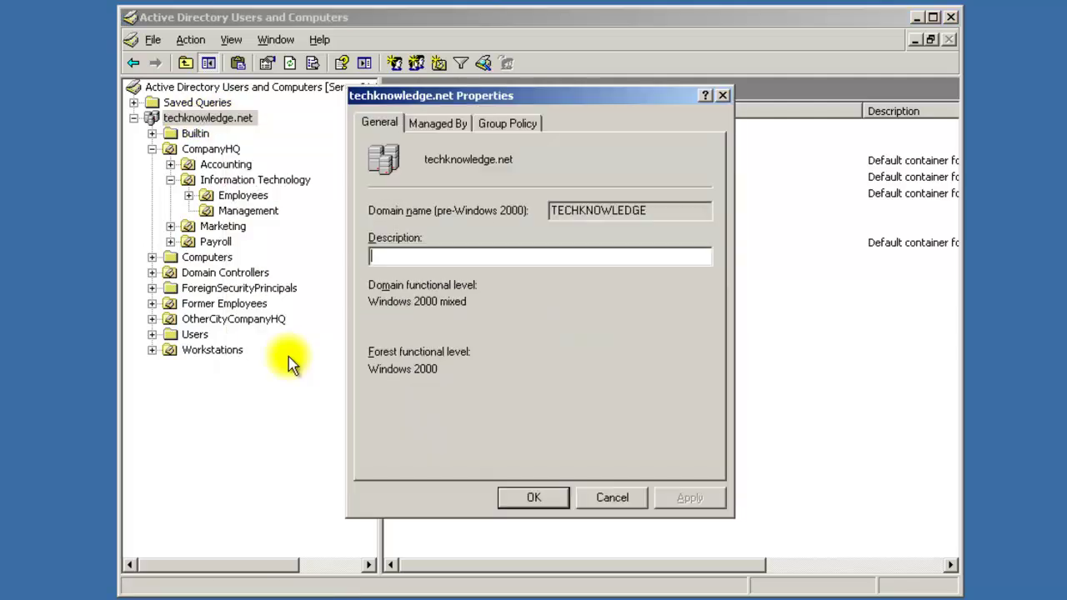
click(500, 123)
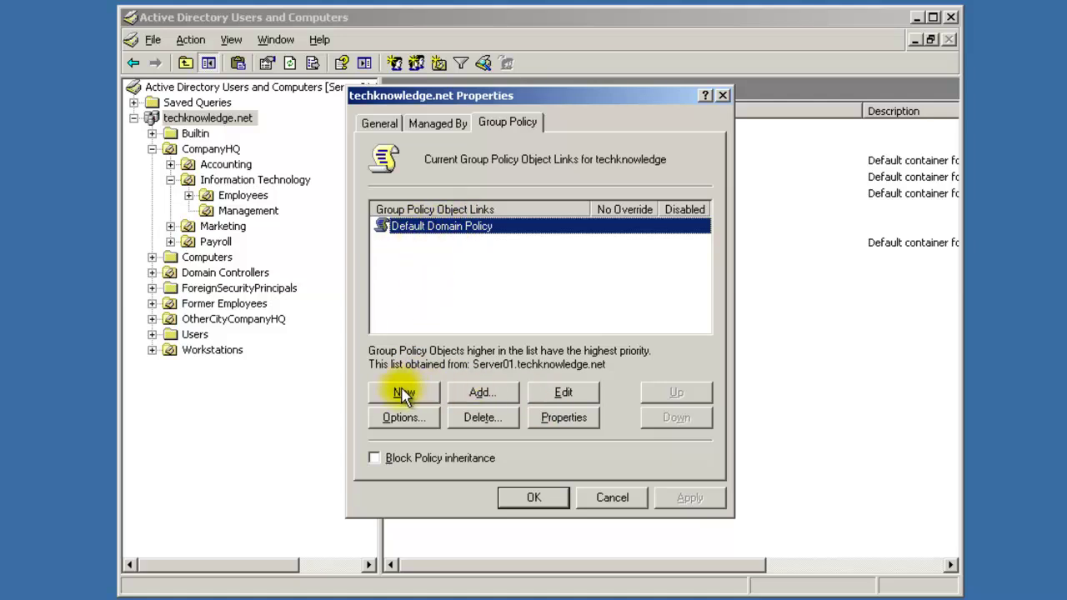
Step: Edit Default Domain Policy in Group Policy Object Editor and select User Configuration
click(564, 395)
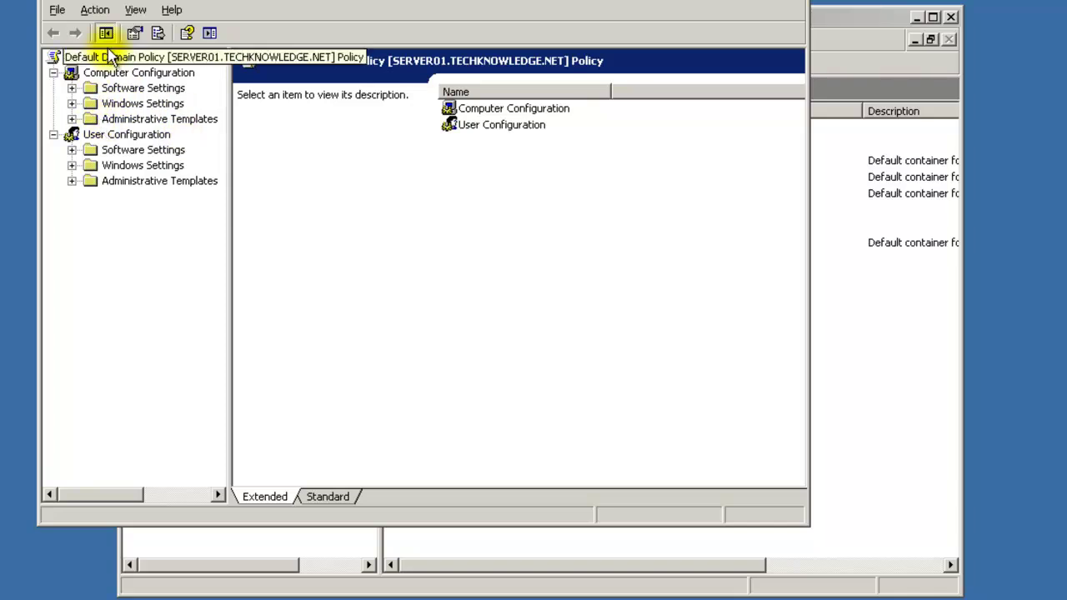
drag(340, 15, 357, 14)
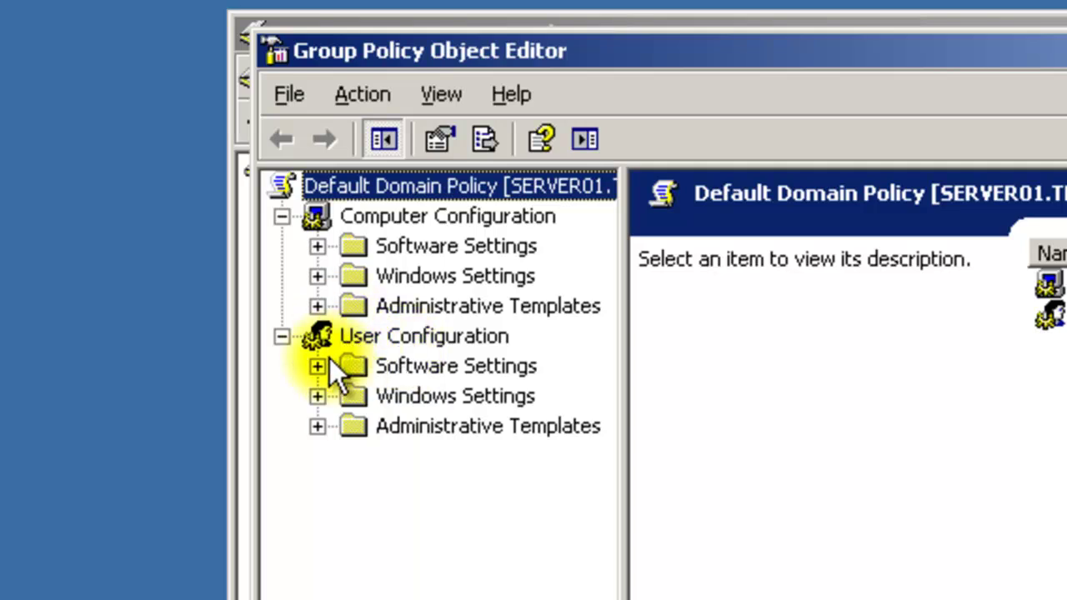
click(384, 335)
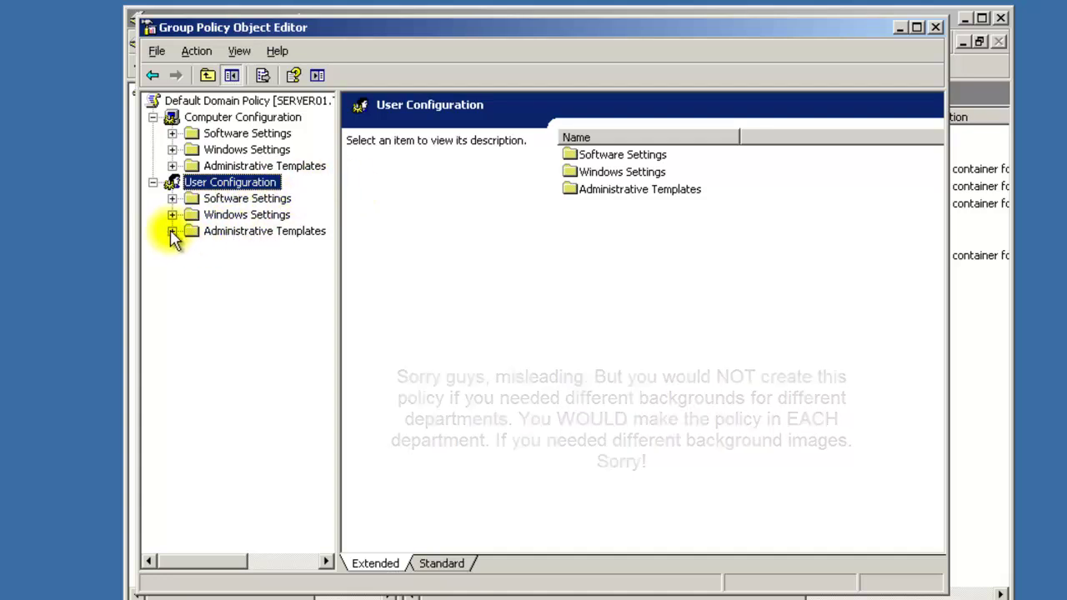
Step: Expand Administrative Templates > Desktop and list the Active Desktop settings in Standard view
click(171, 231)
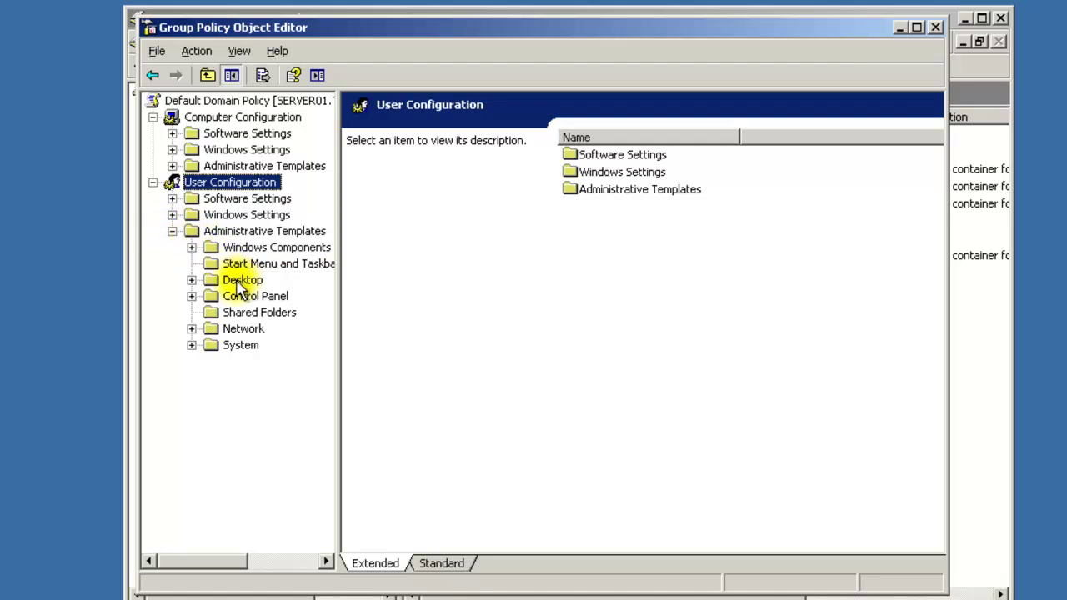
click(192, 280)
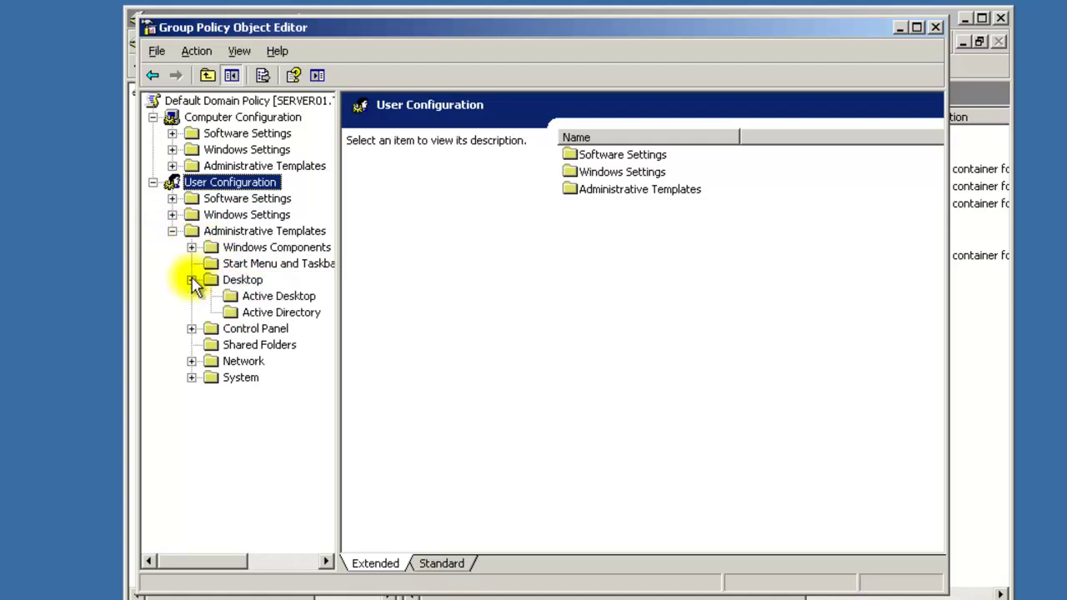
click(275, 298)
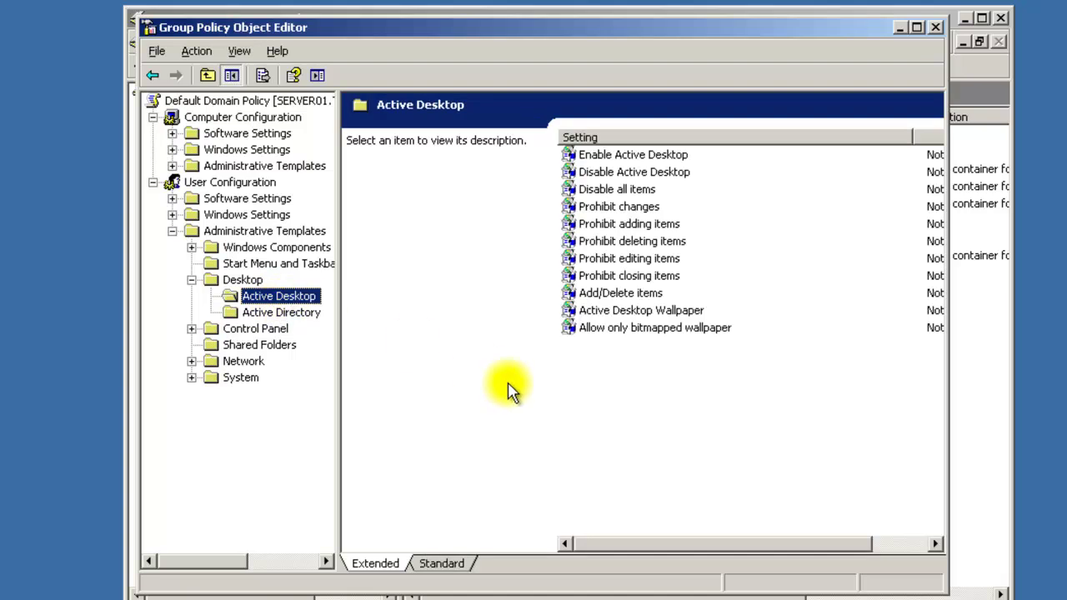
click(456, 565)
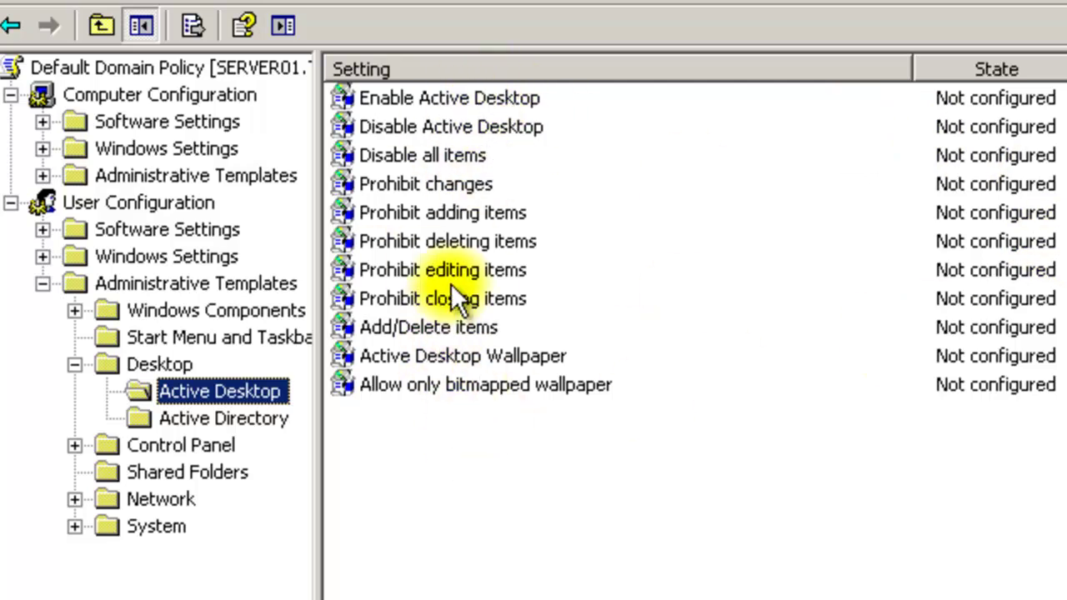
Step: Set the Enable Active Desktop policy to Enabled and apply it
double_click(429, 95)
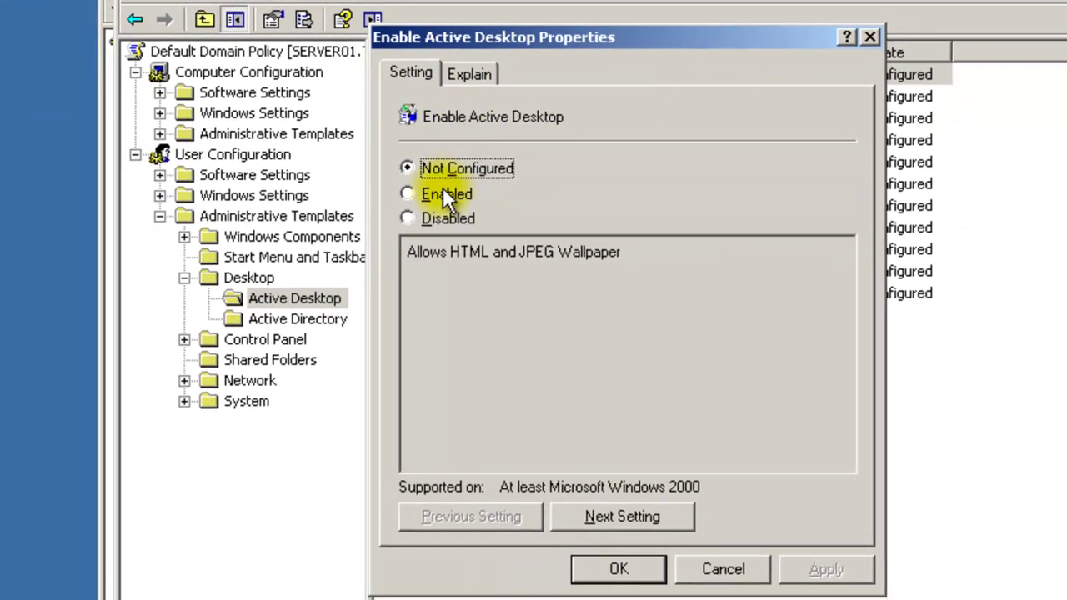
click(408, 195)
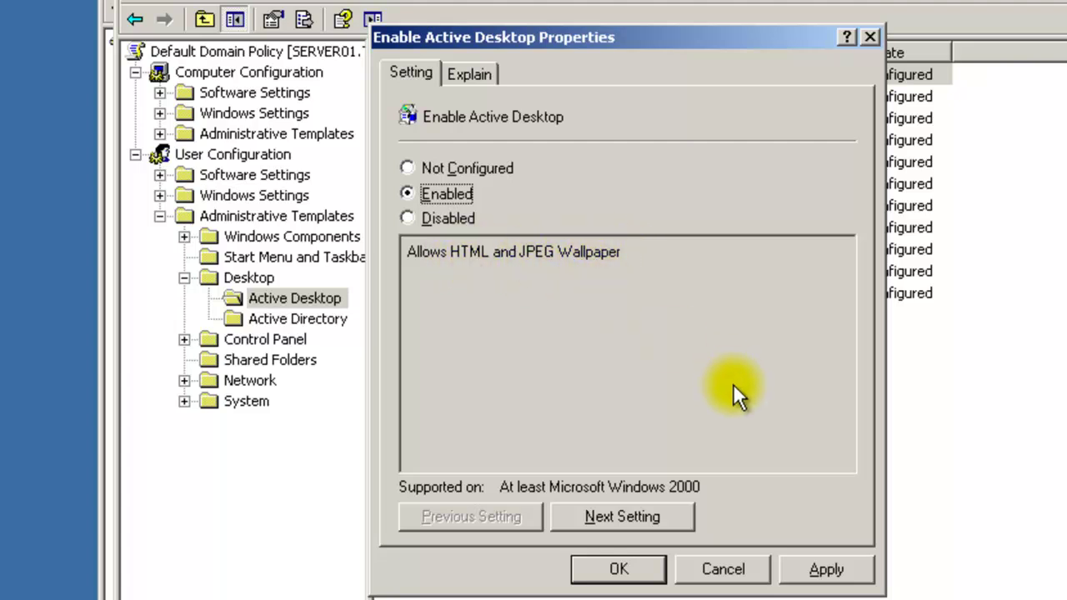
click(815, 571)
click(630, 569)
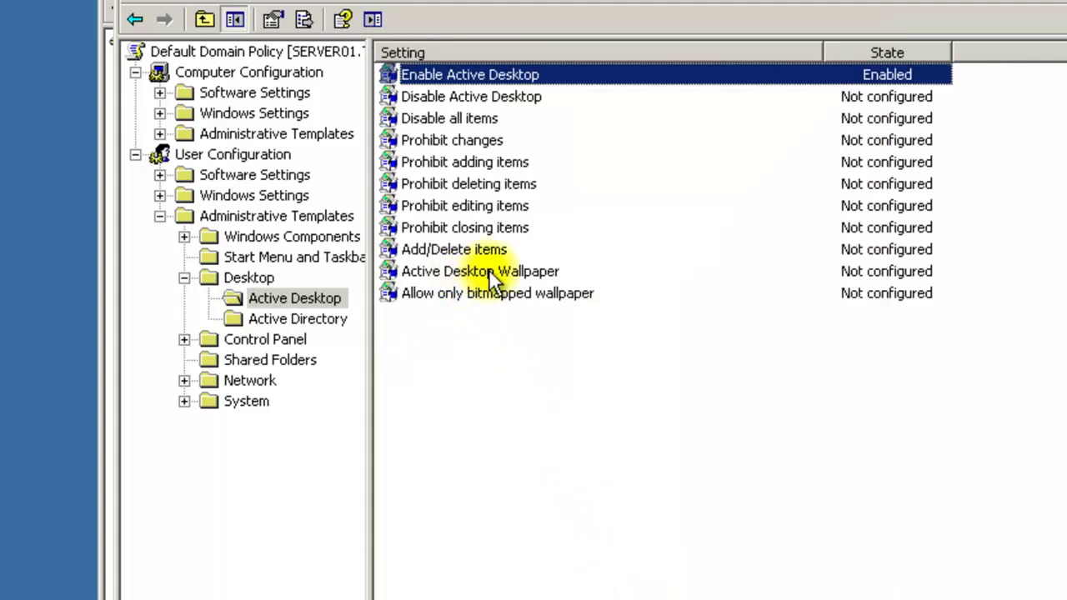
Step: Try enabling Active Desktop Wallpaper without a file name, dismiss the warnings, and cancel
click(550, 271)
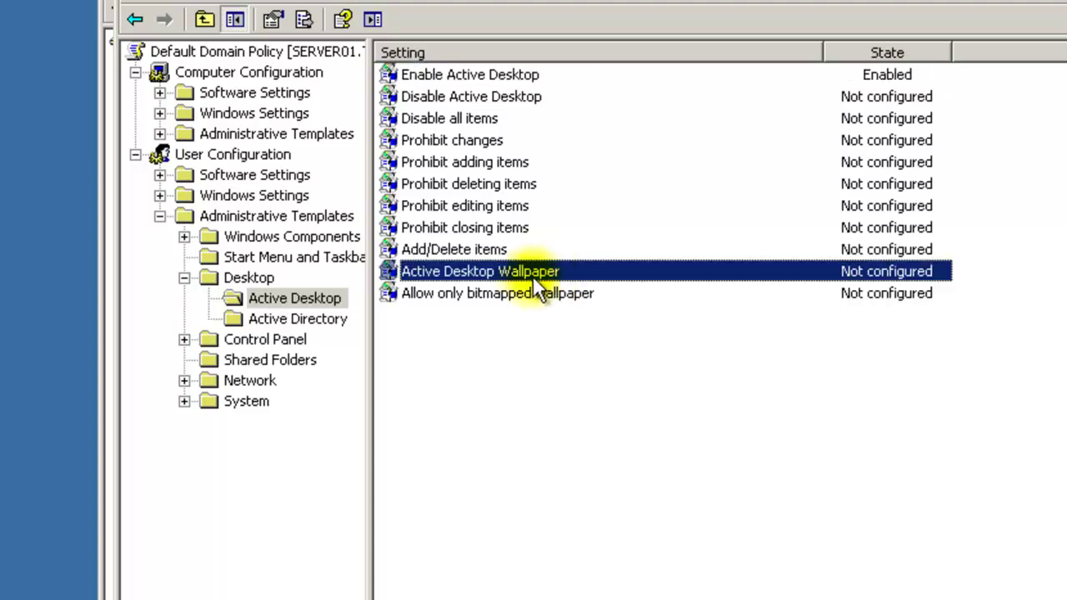
double_click(475, 271)
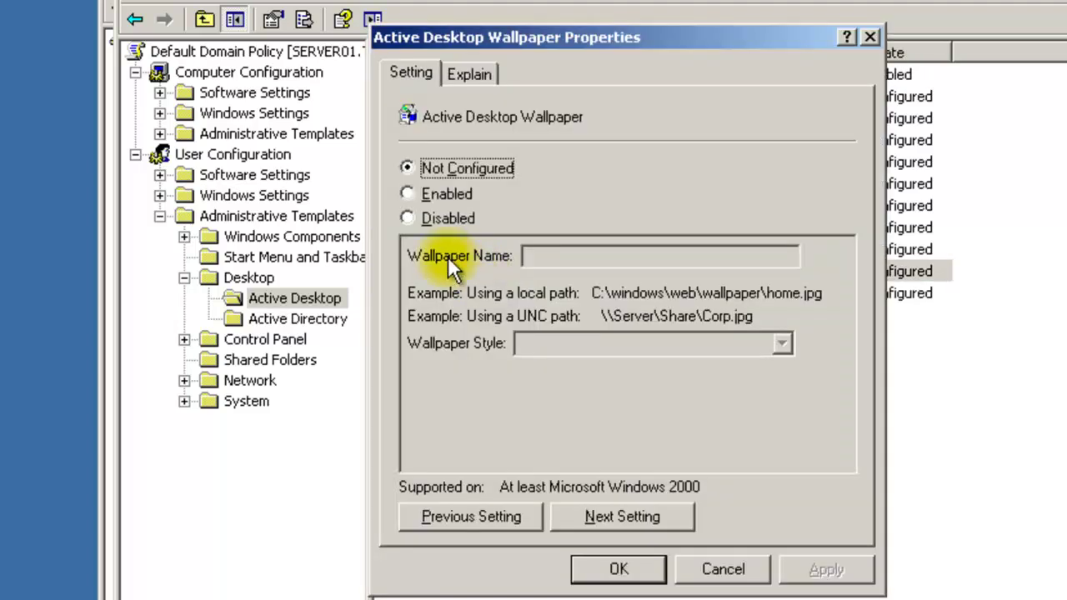
click(409, 194)
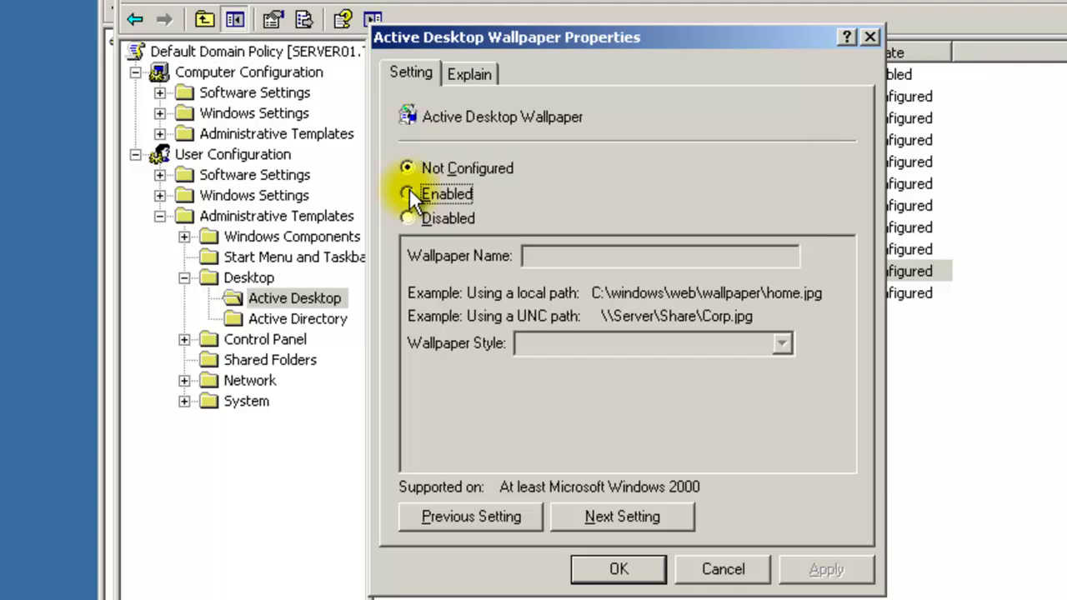
click(530, 259)
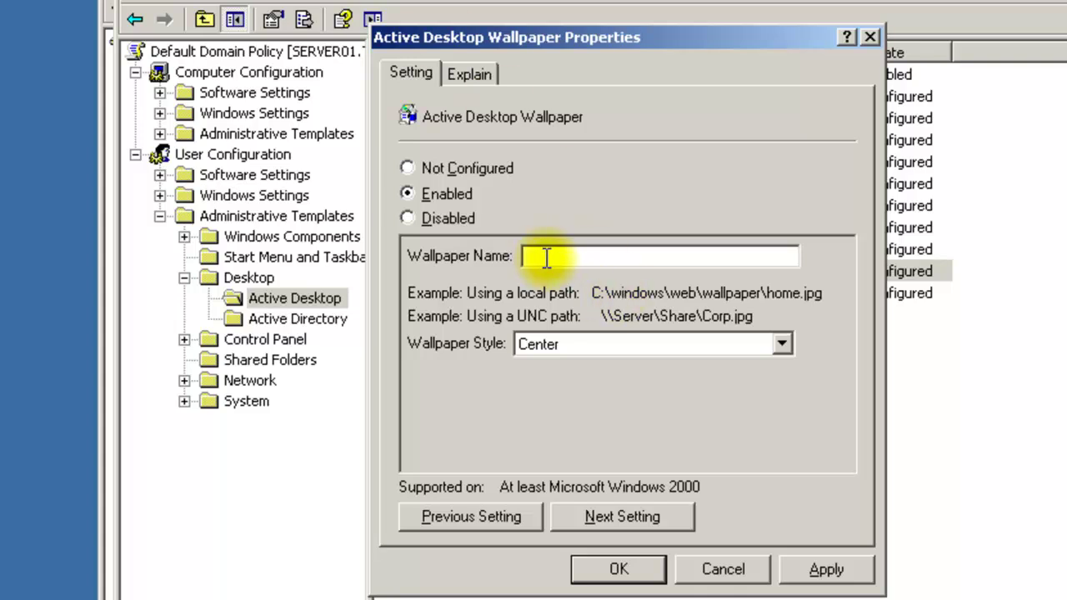
click(825, 570)
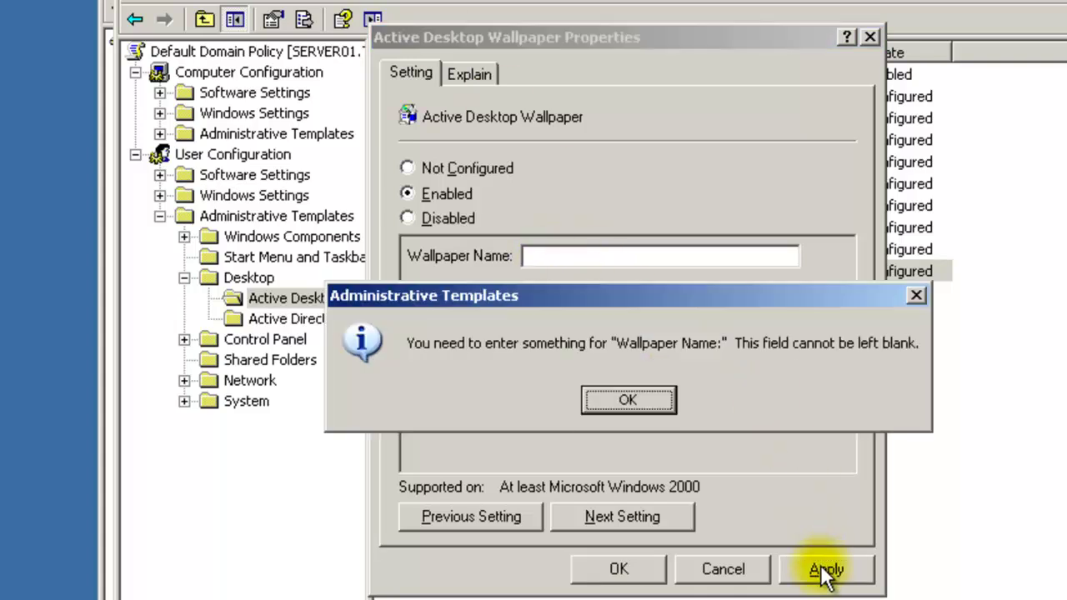
click(625, 401)
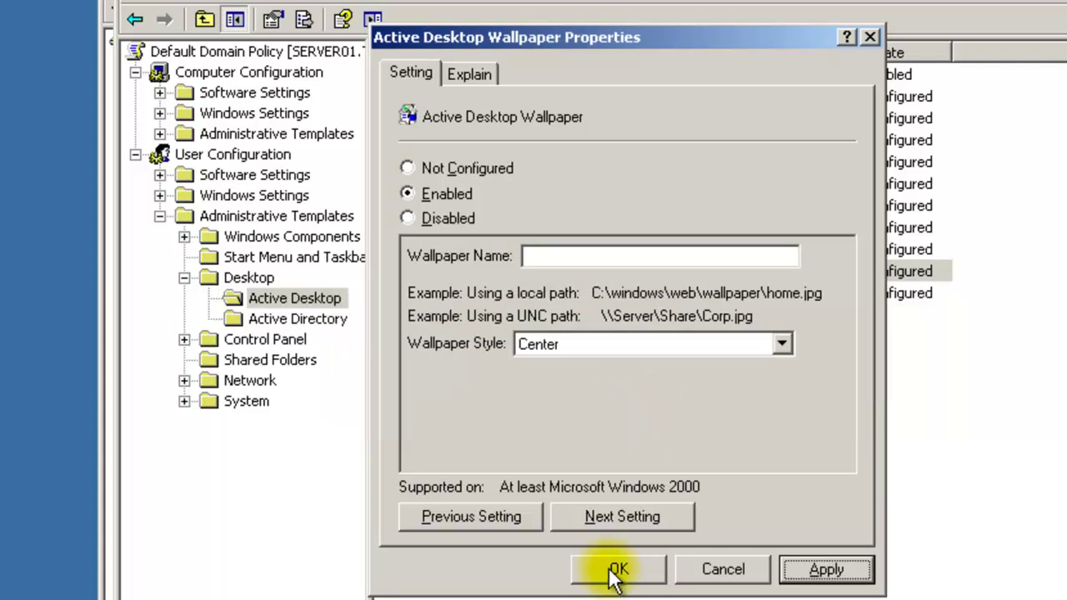
click(615, 568)
key(Return)
click(721, 567)
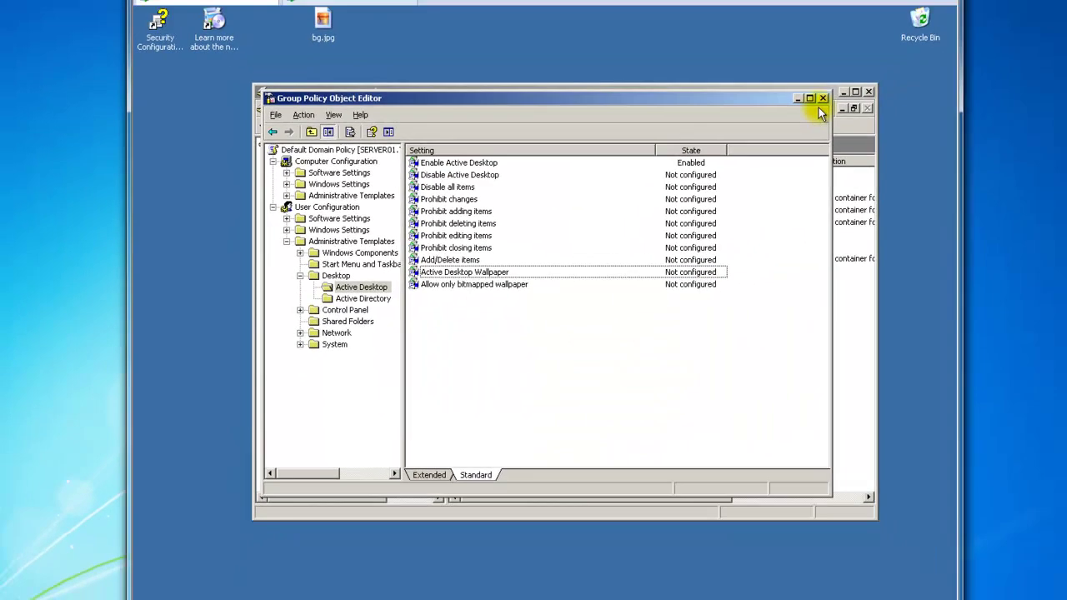
Step: Close Group Policy Object Editor, select bg.jpg on the desktop, and bring up the Start menu
click(819, 100)
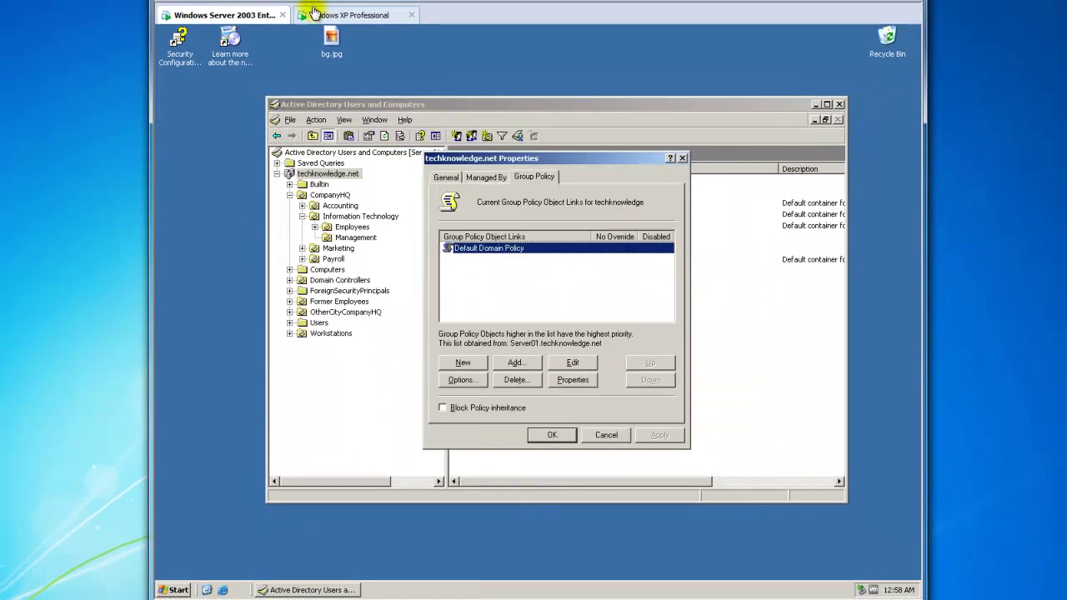
click(331, 39)
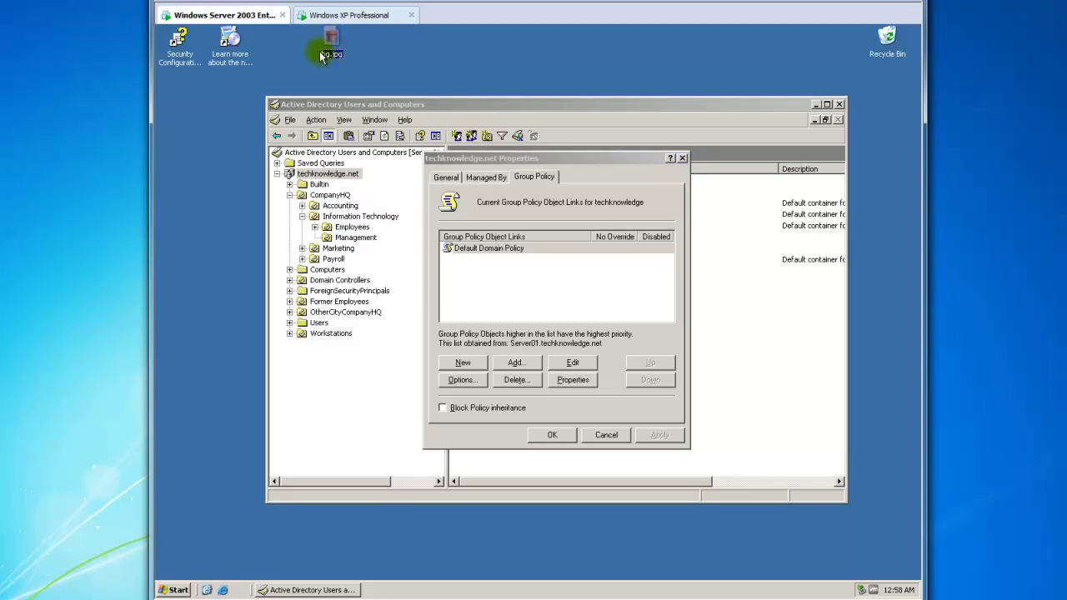
click(176, 590)
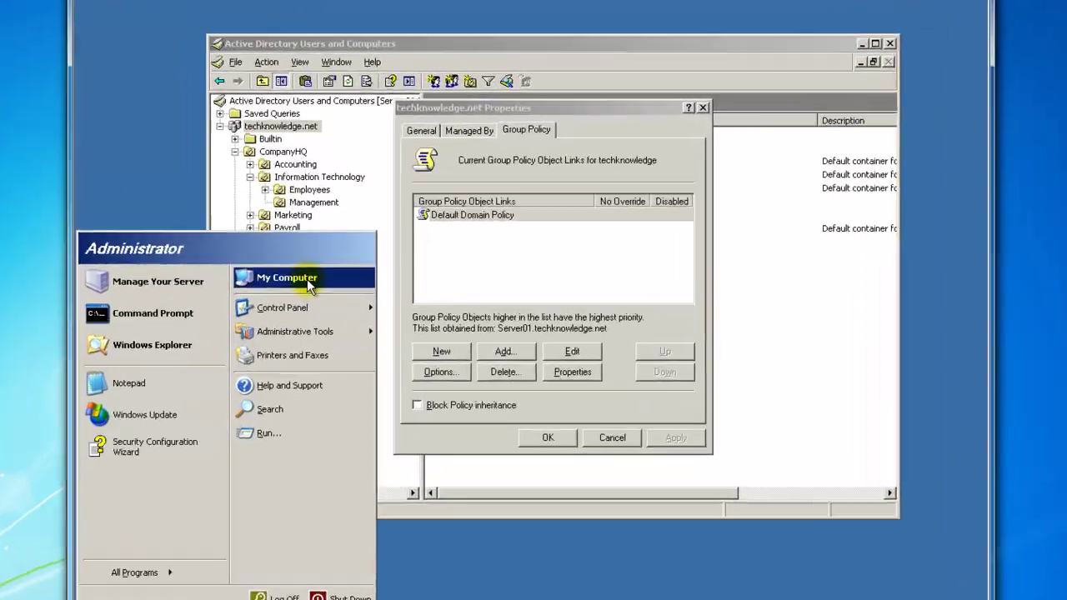
Step: Open My Computer from the Start menu to list the drives
click(321, 301)
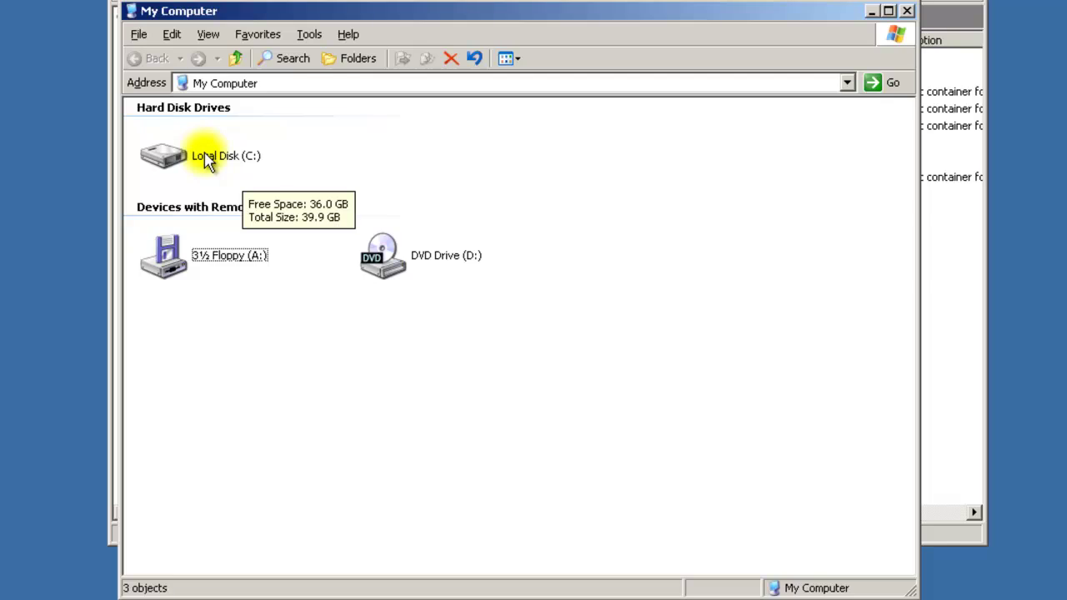
Step: Create a new folder named Background in the root of Local Disk (C:)
double_click(215, 163)
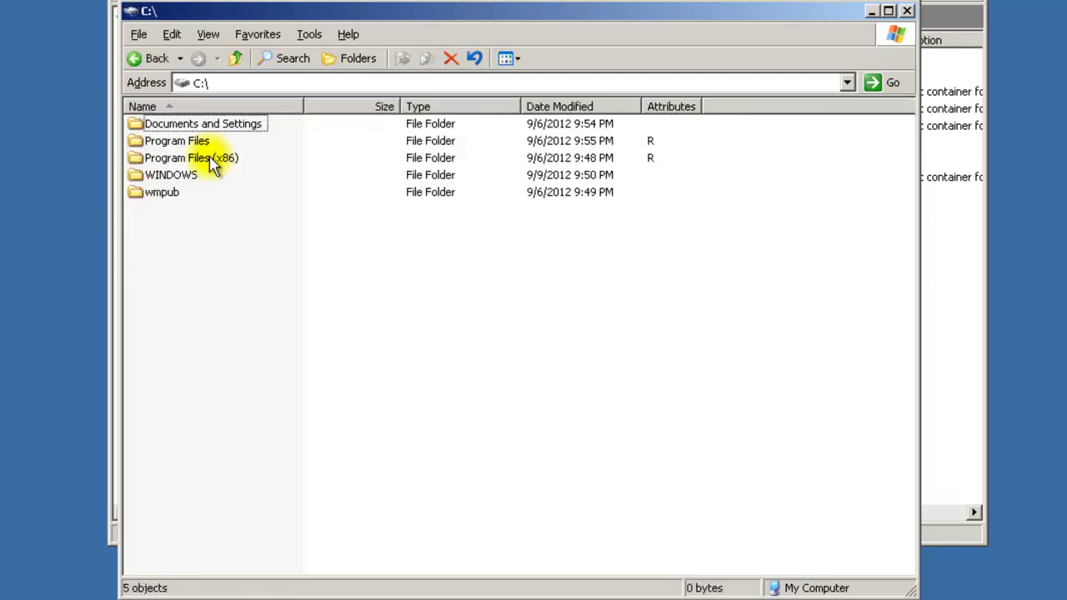
right_click(180, 243)
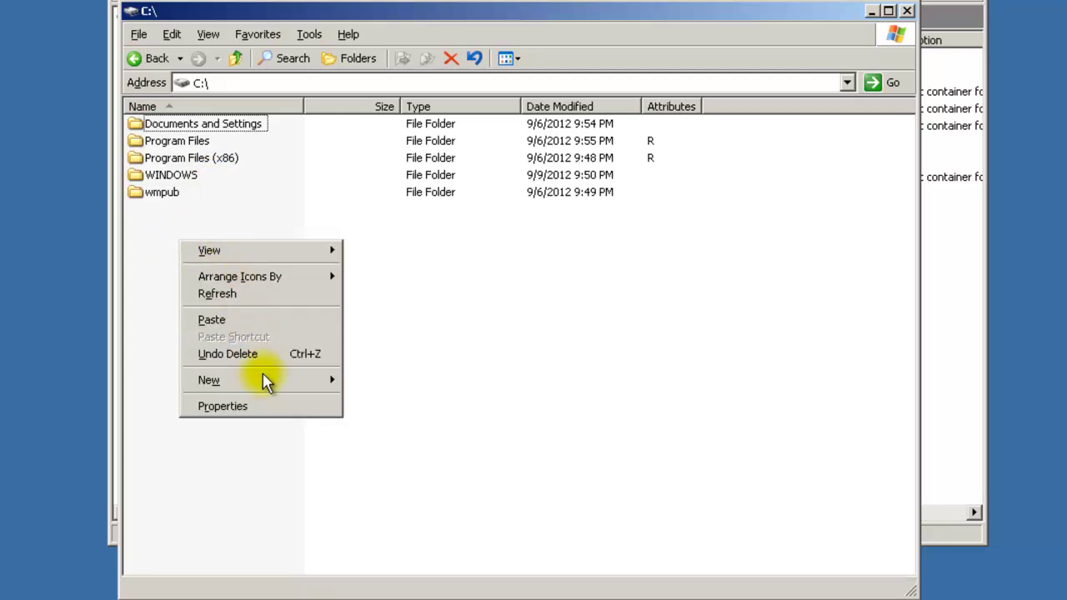
mouse_move(265, 380)
click(386, 377)
text(Background)
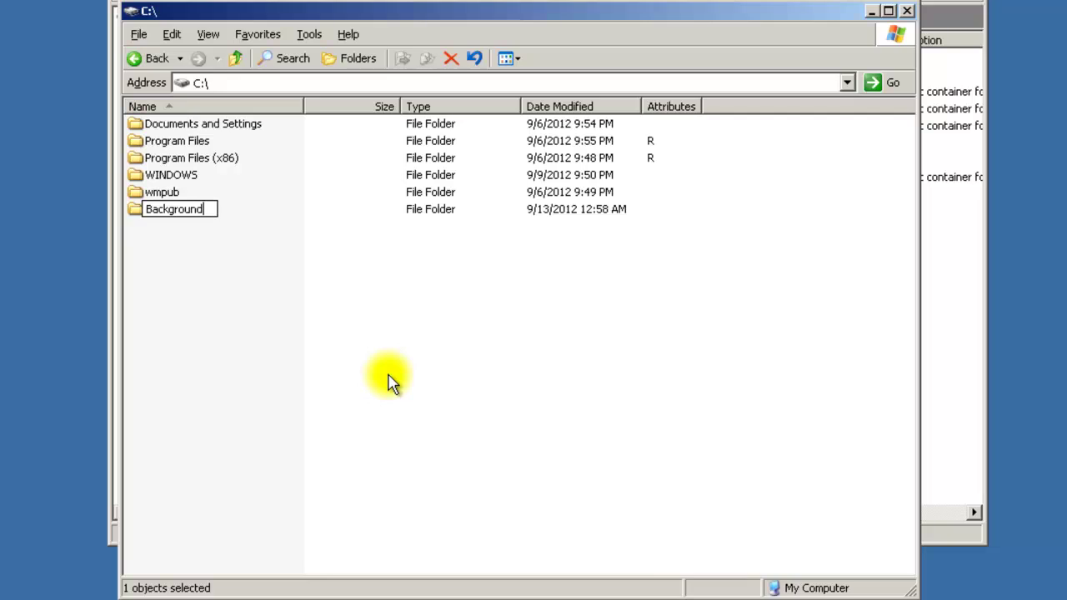
key(Return)
click(250, 309)
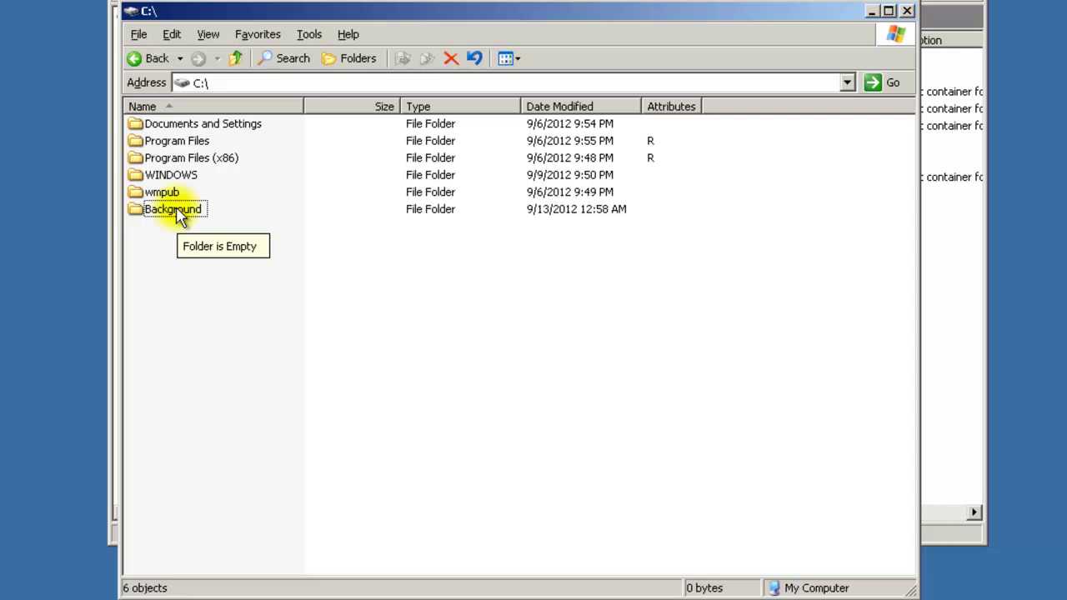
Step: Turn on Share this folder in the Background folder's Sharing properties
right_click(178, 215)
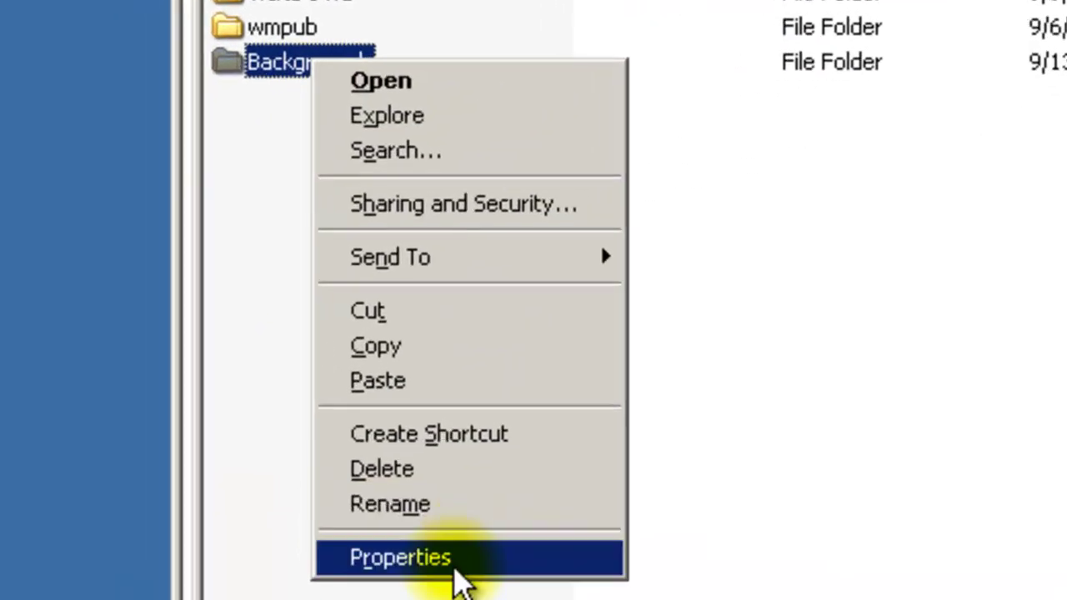
click(461, 581)
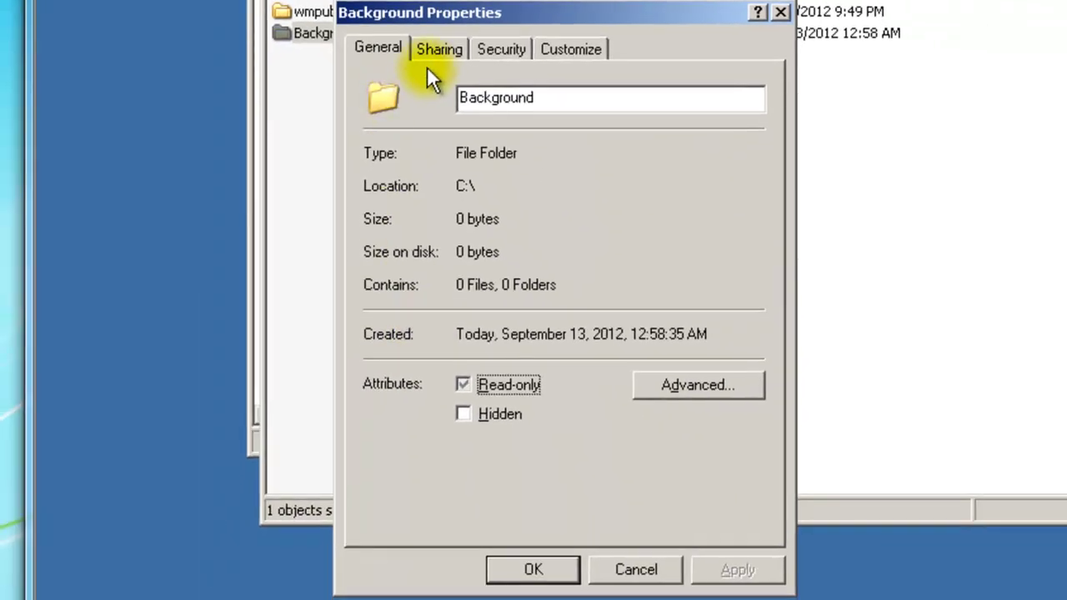
click(436, 52)
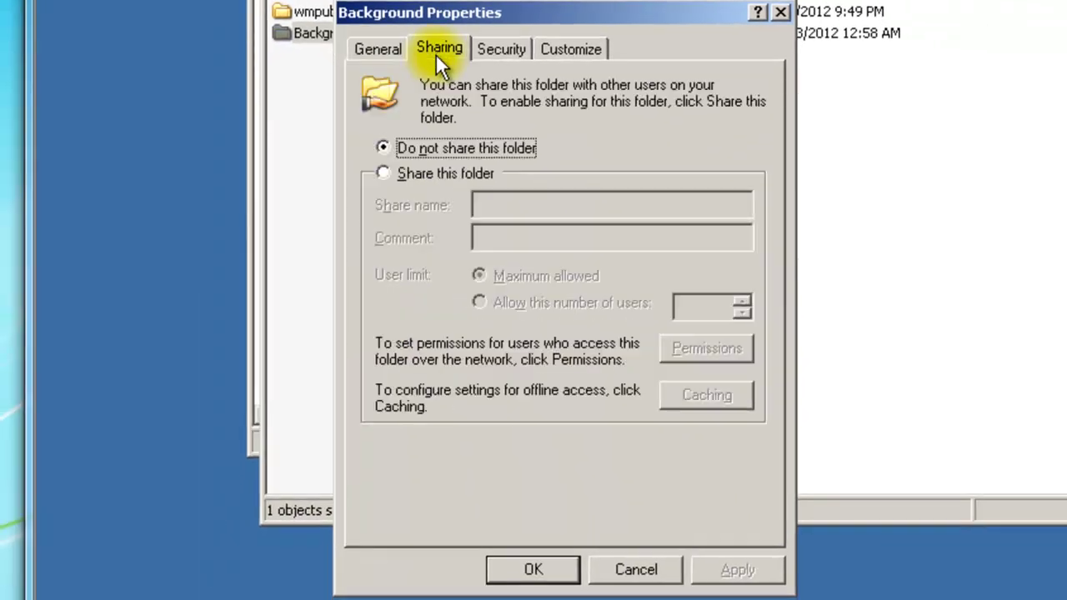
click(382, 174)
Step: Append $ to the share name so it becomes the hidden share Background$
click(573, 204)
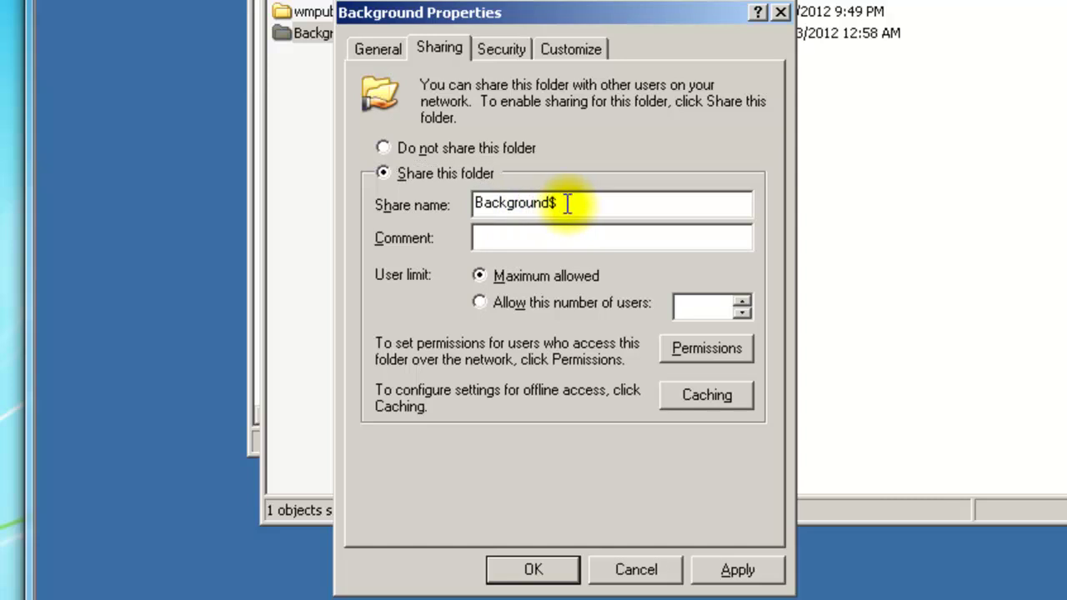
text($)
drag(561, 204, 450, 203)
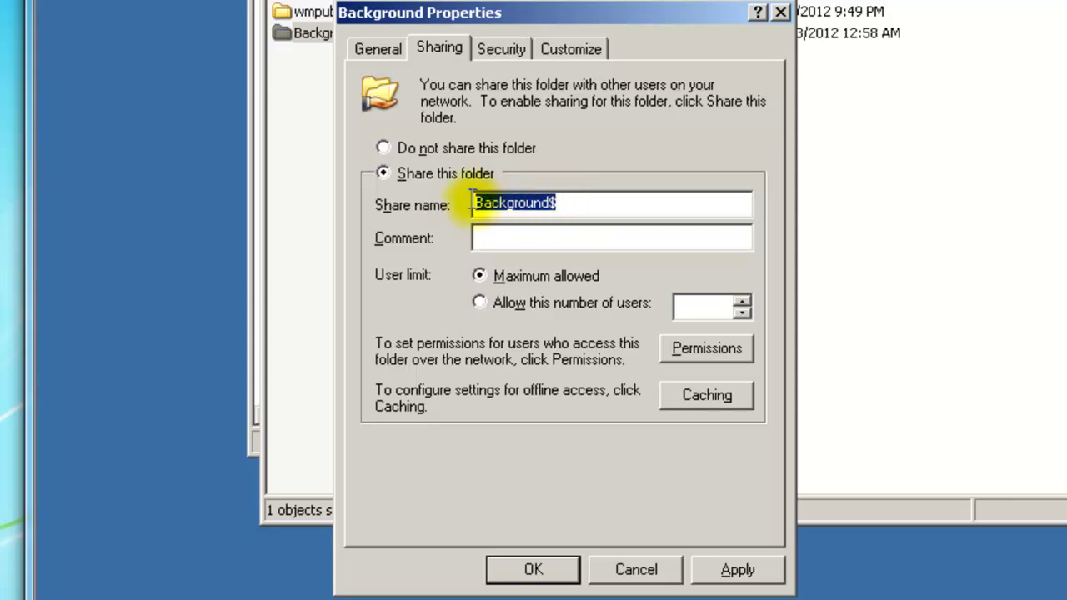
click(562, 205)
drag(519, 204, 414, 200)
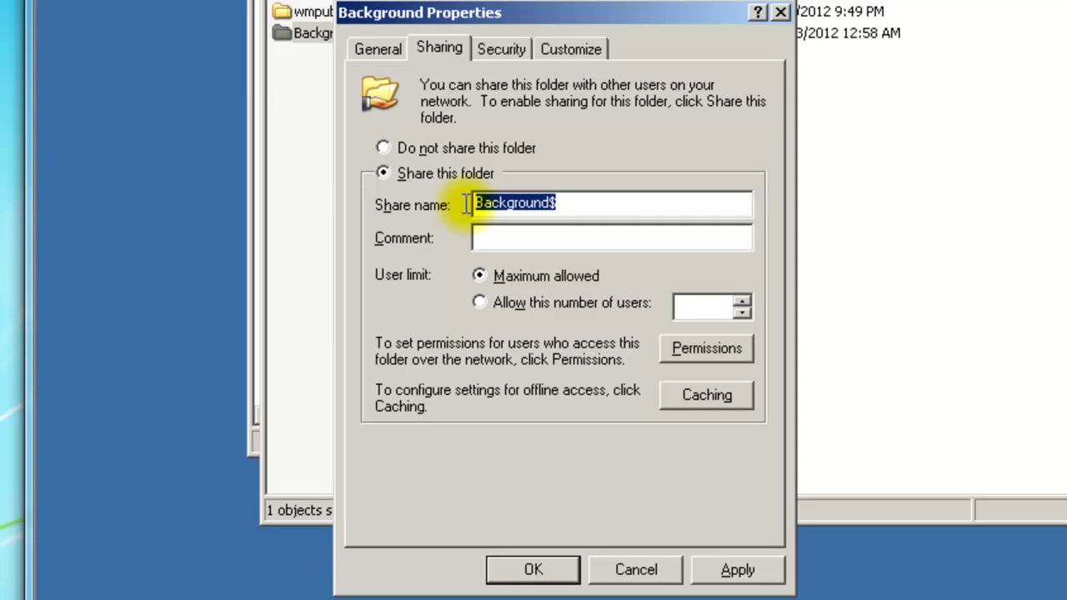
click(576, 204)
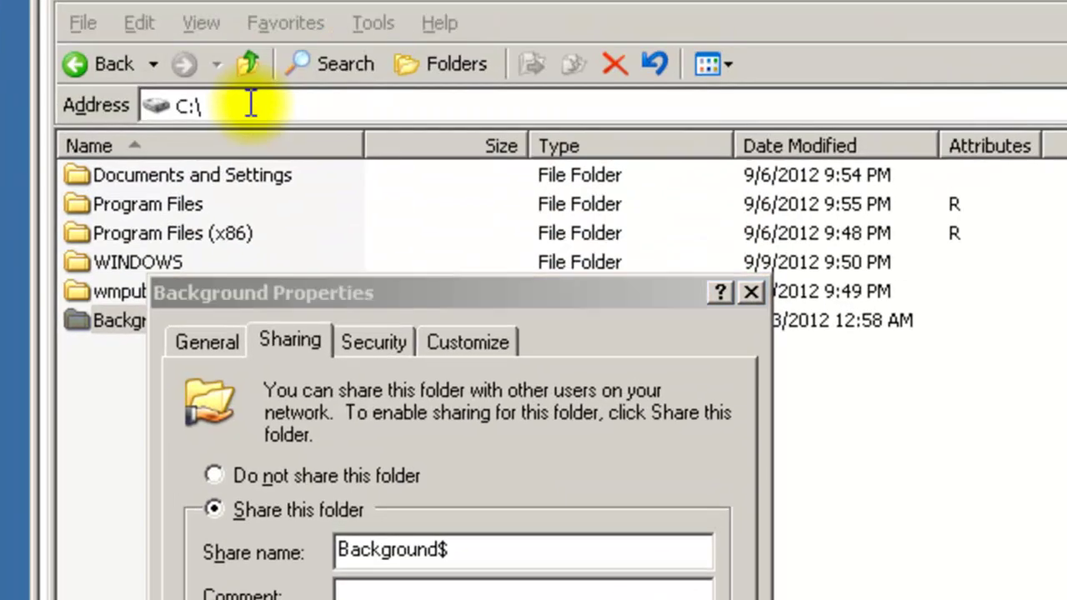
Step: Enter \\server01\ in the C:\ window's address bar and browse its suggested shares, reaching SYSVOL
click(247, 103)
click(213, 155)
click(124, 155)
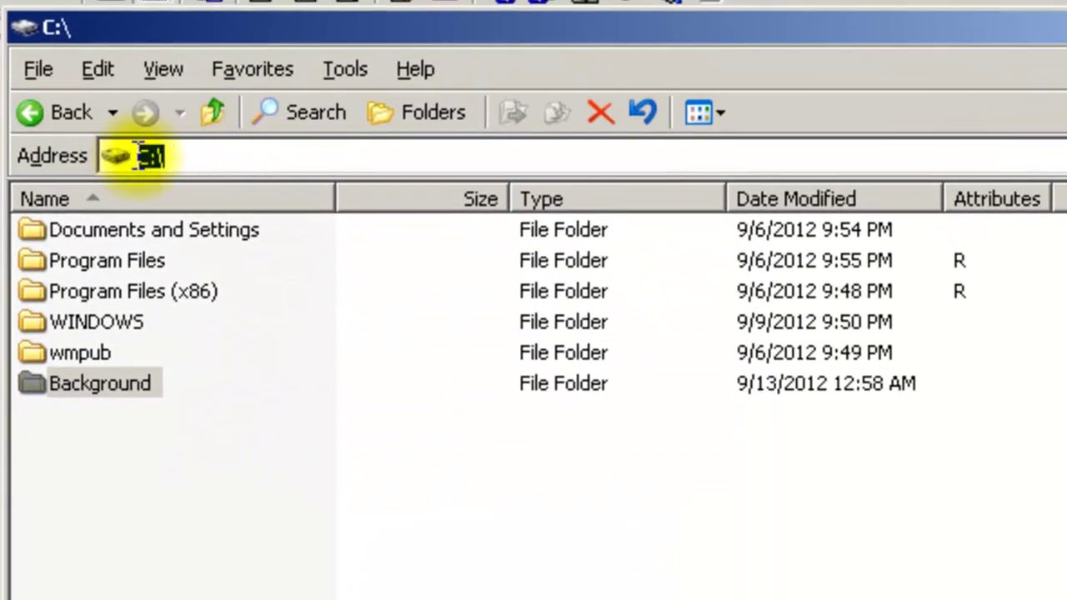
text(\\)
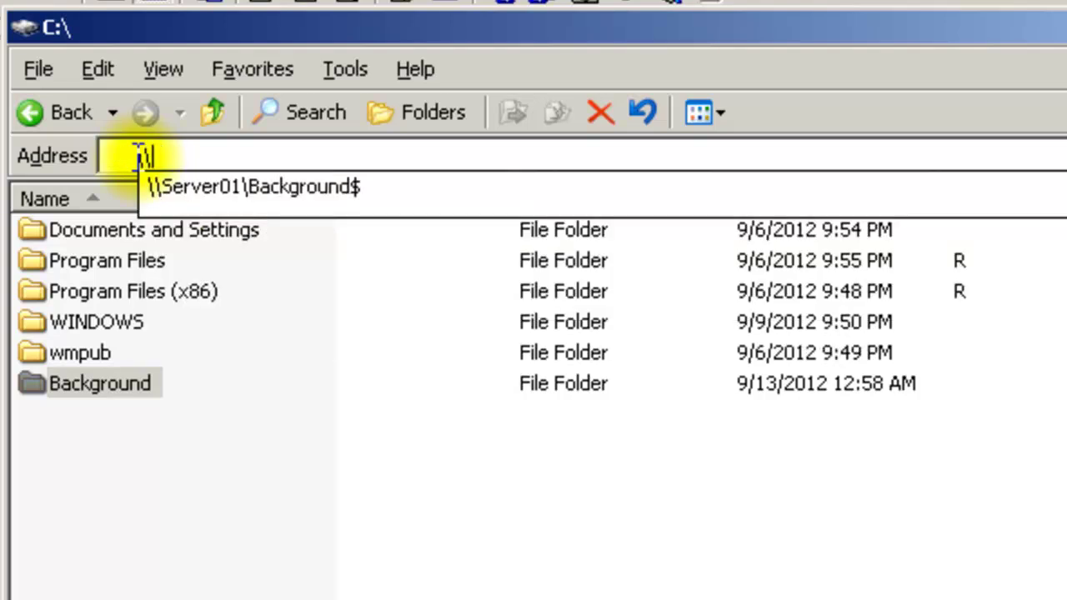
text(server)
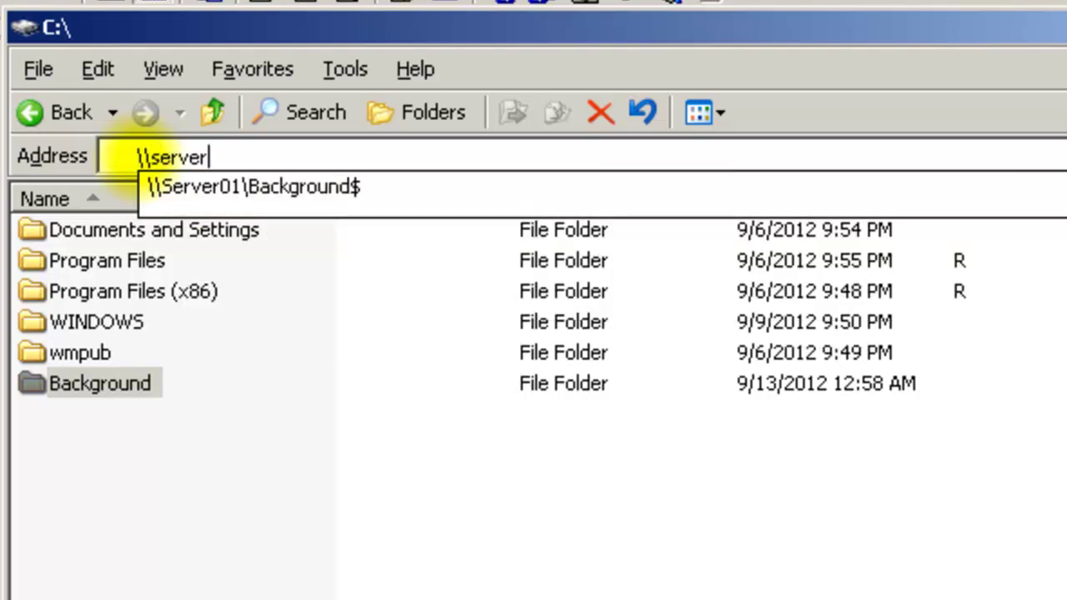
text(01\)
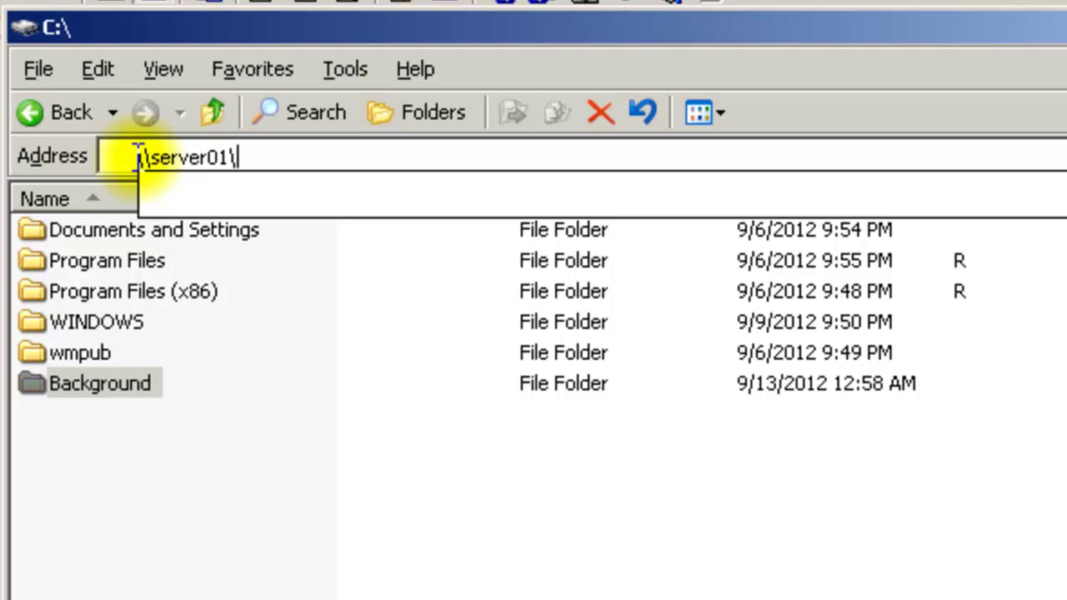
key(Down)
key(Down)
key(Down)
key(Up)
key(Down)
key(Down)
key(Down)
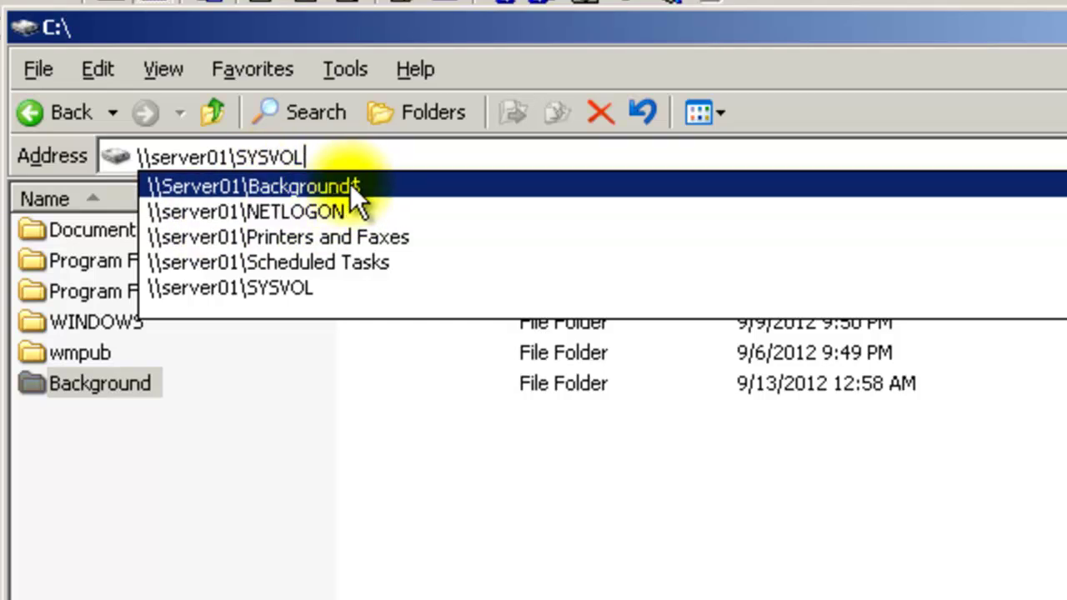
click(476, 555)
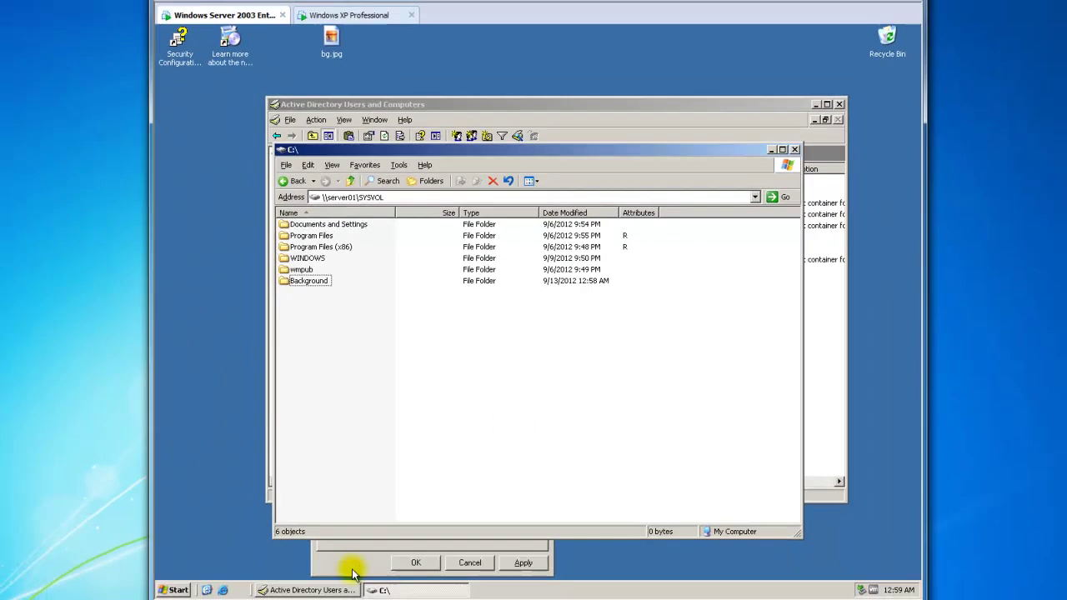
Step: Apply the Background$ share and give Domain Users Read & Execute, List Folder Contents and Read on Background
click(311, 599)
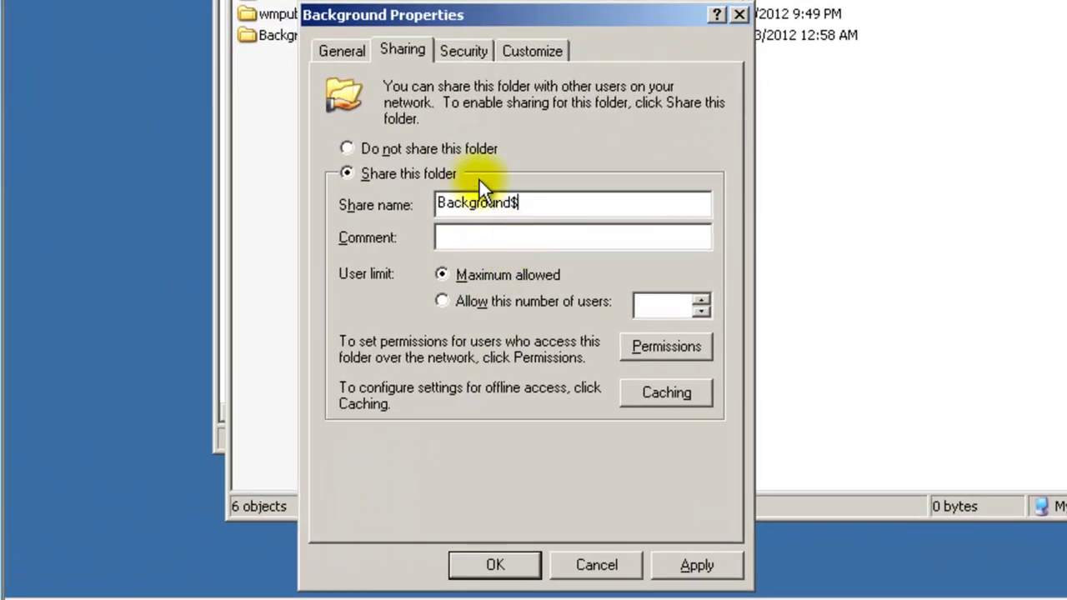
click(687, 569)
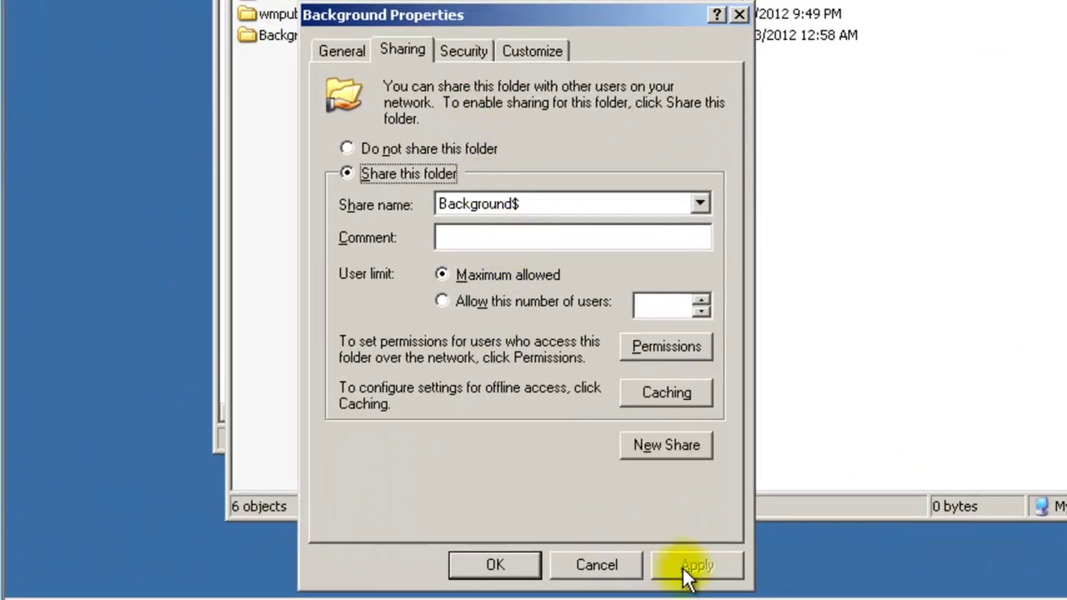
click(472, 53)
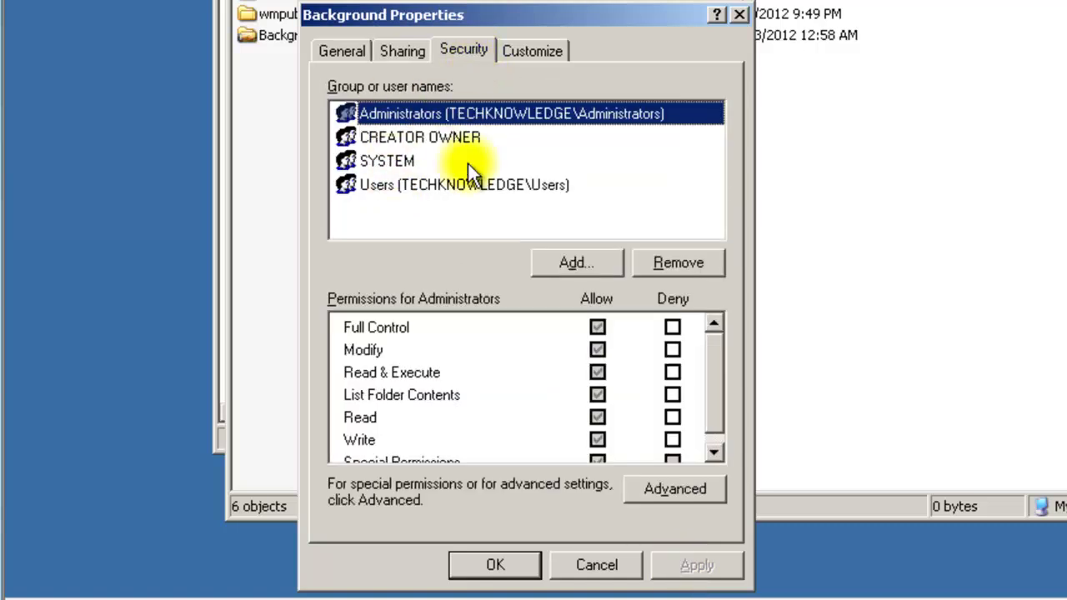
click(550, 265)
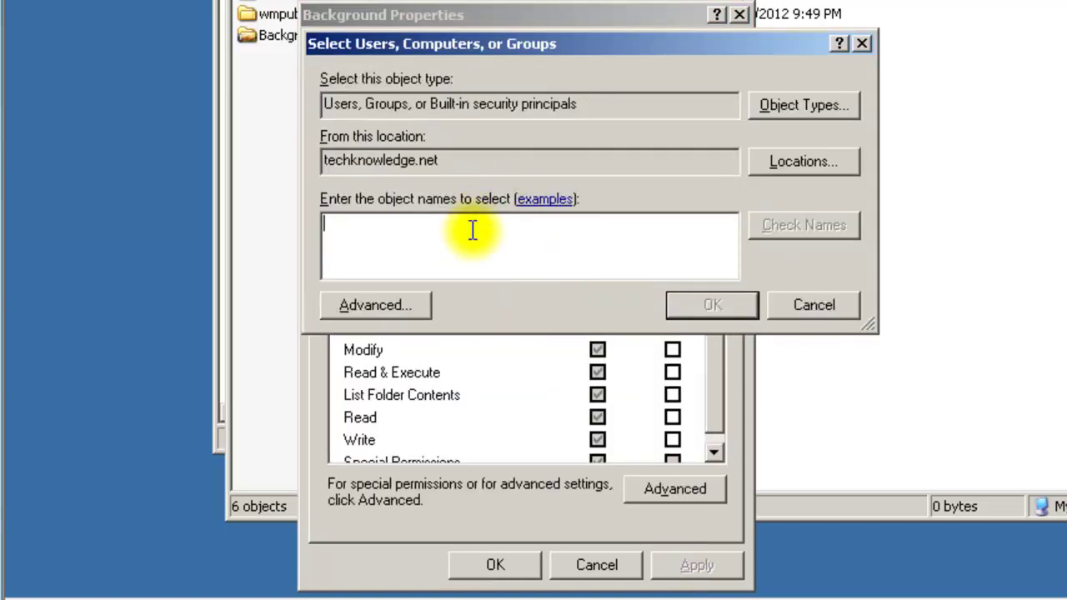
text(domain user)
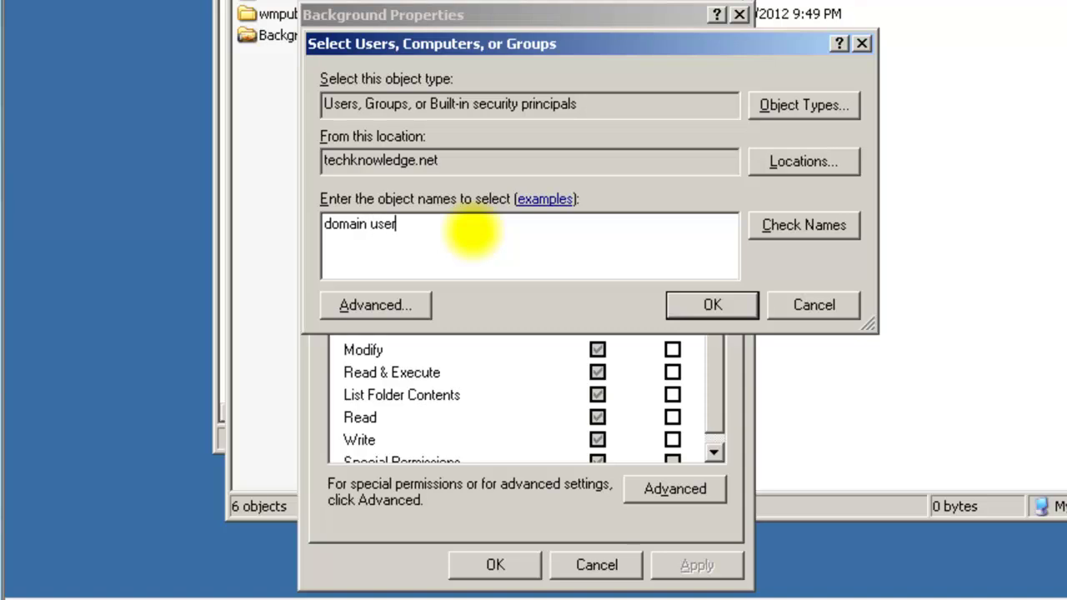
click(782, 221)
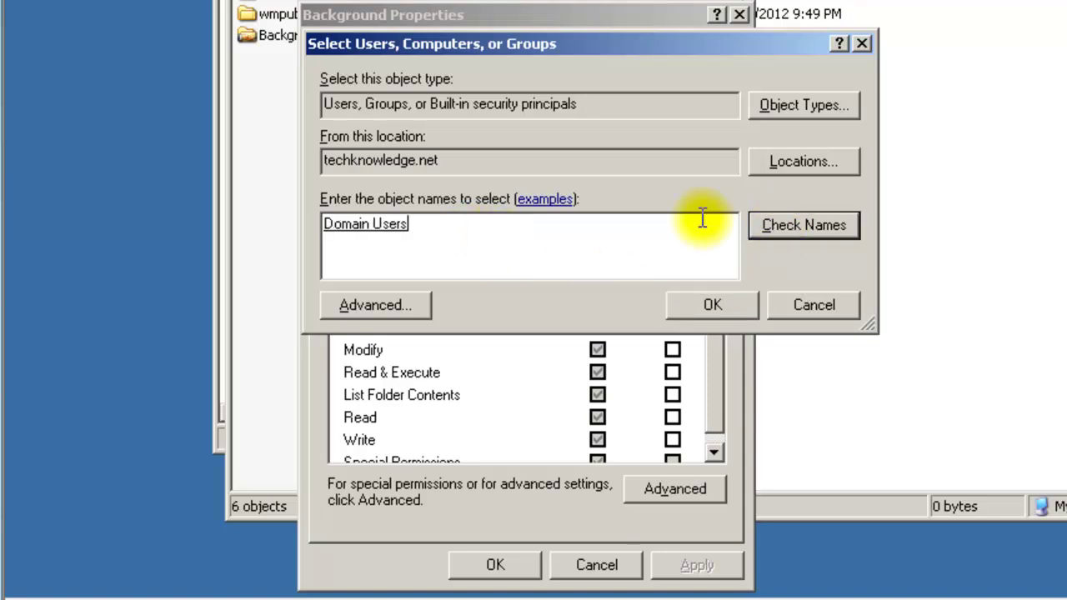
click(711, 306)
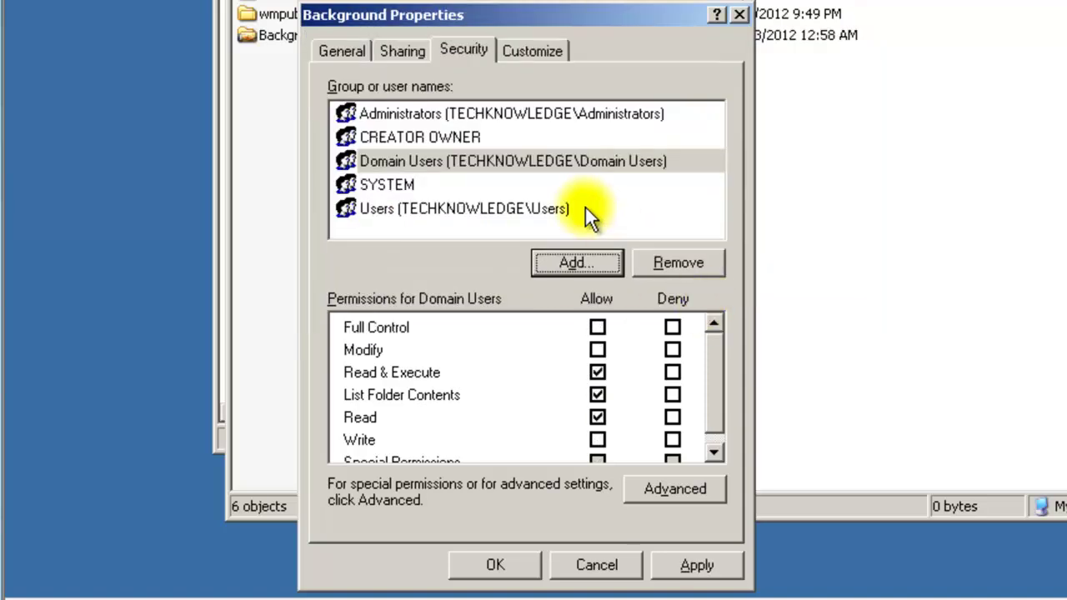
click(421, 161)
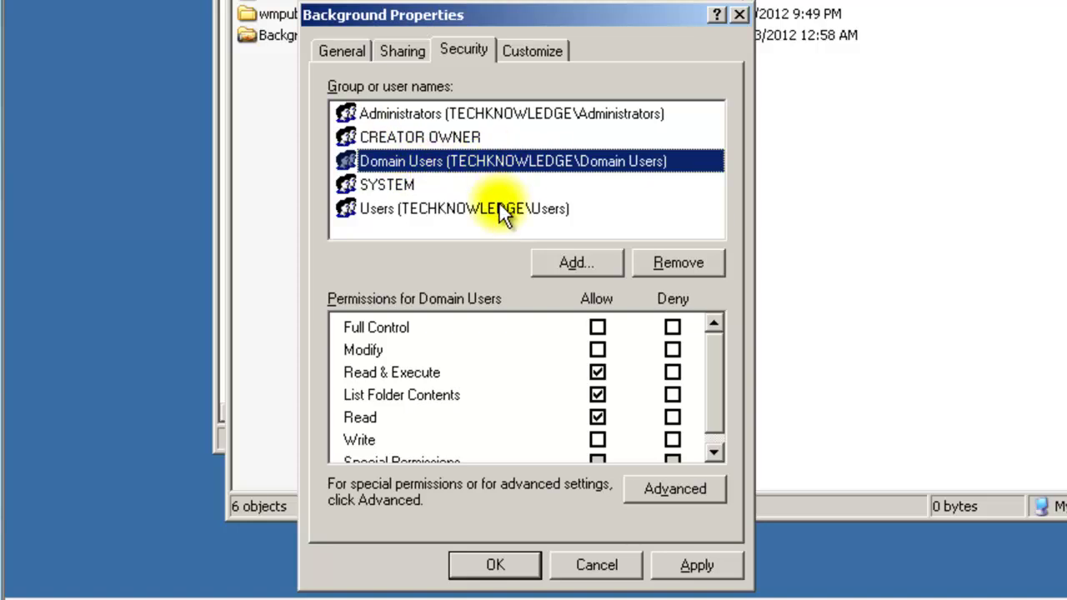
click(697, 565)
click(450, 564)
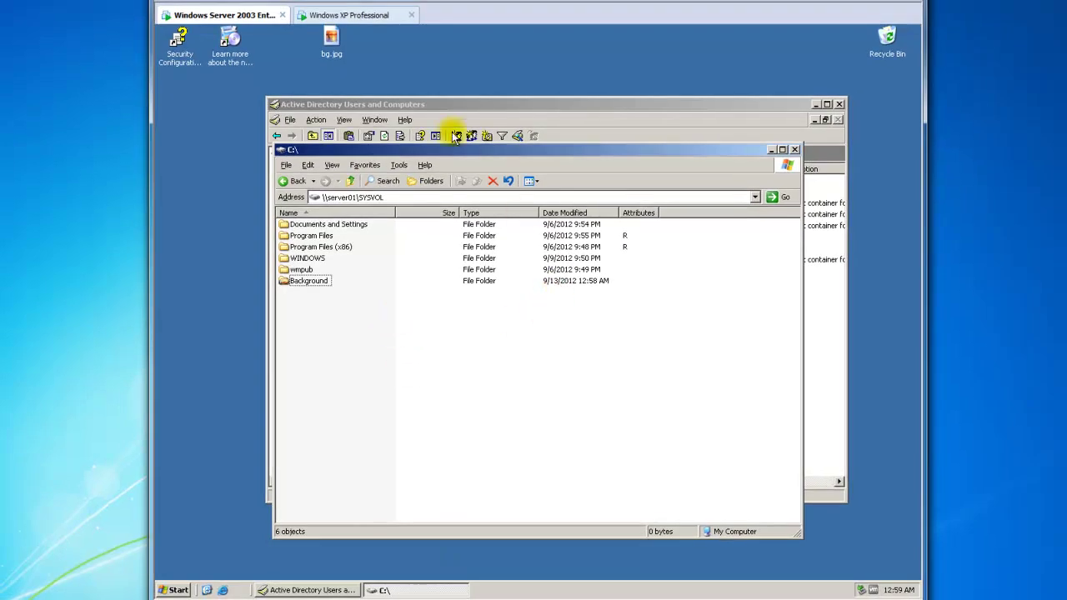
Step: Move bg.jpg from the desktop into C:\Background and confirm it is the 389 KB JPEG
double_click(310, 282)
drag(331, 42, 343, 279)
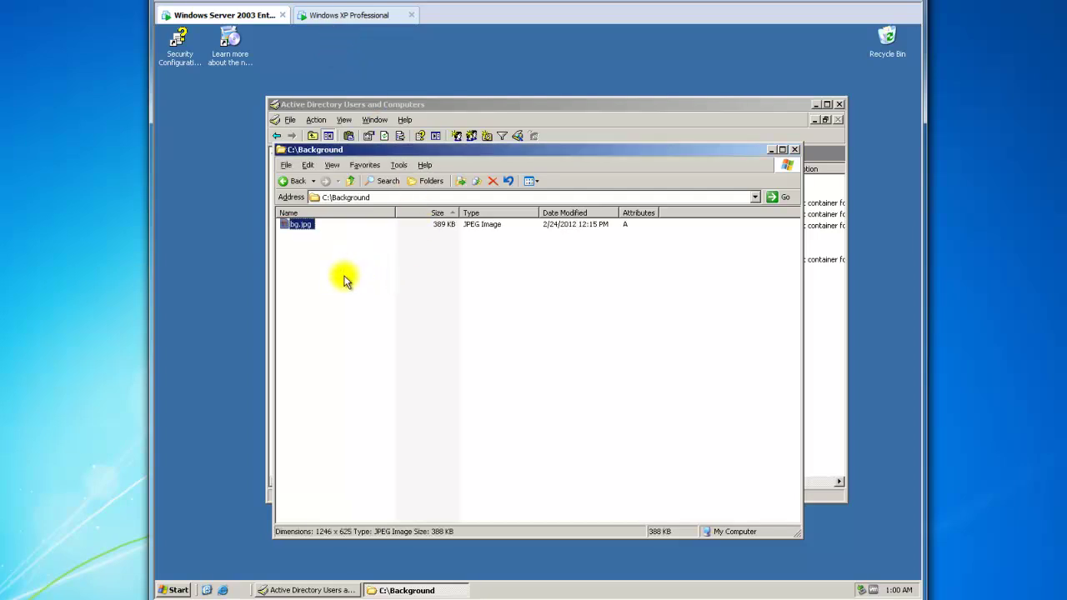
click(299, 230)
click(333, 257)
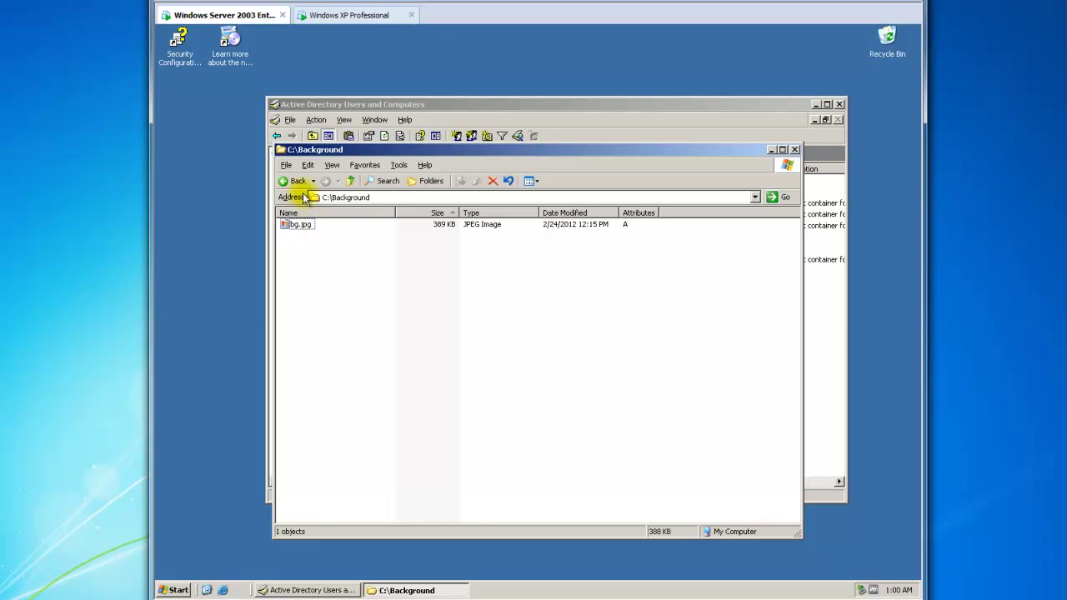
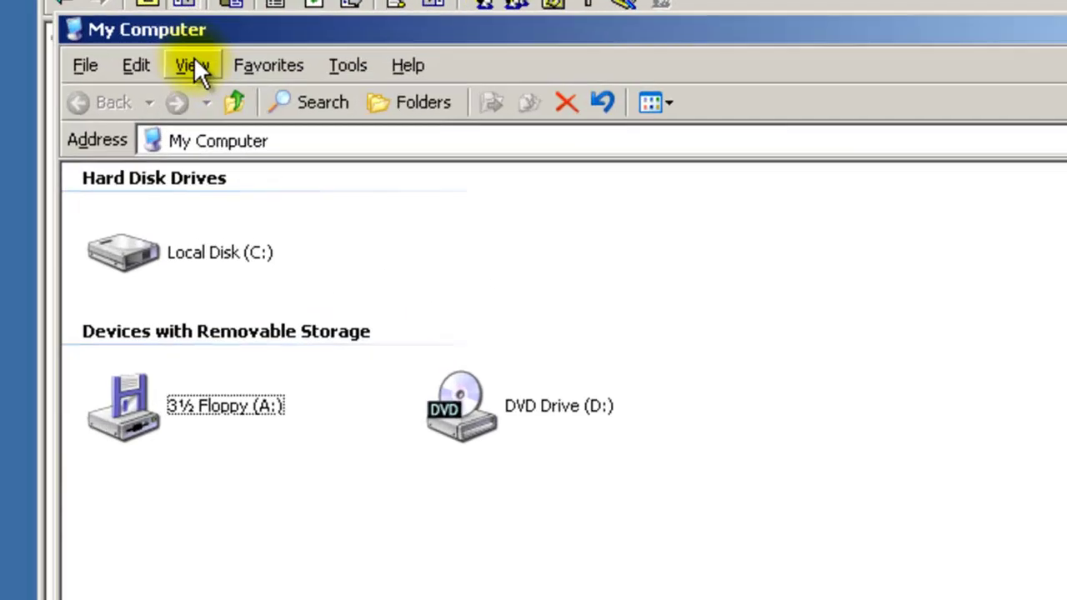
Step: Show the Folders pane and browse My Network Places > Entire Network > Techknowledge to Server01
mouse_move(283, 202)
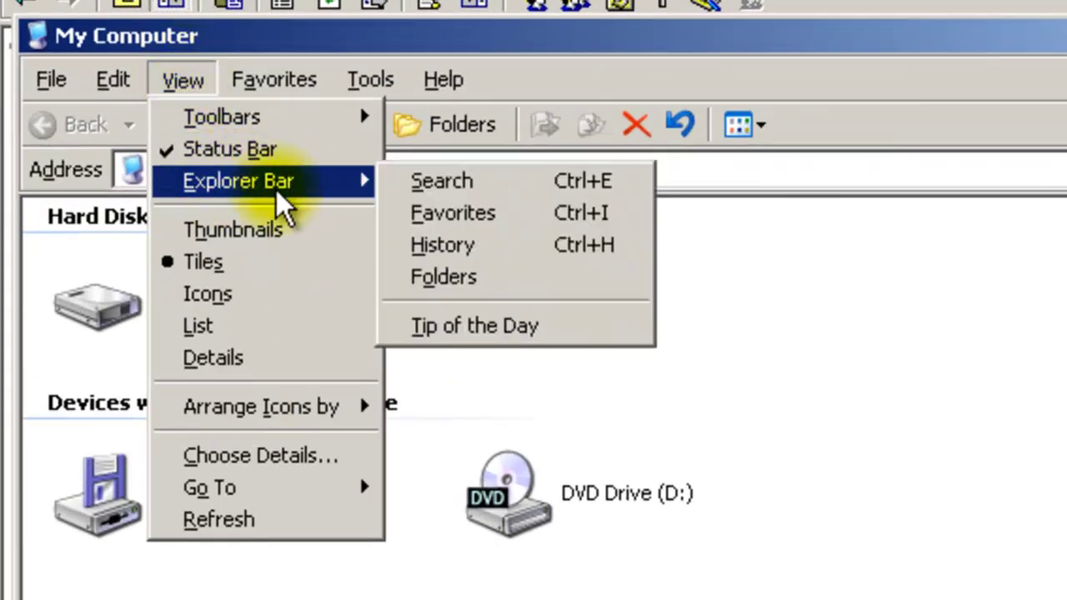
click(445, 276)
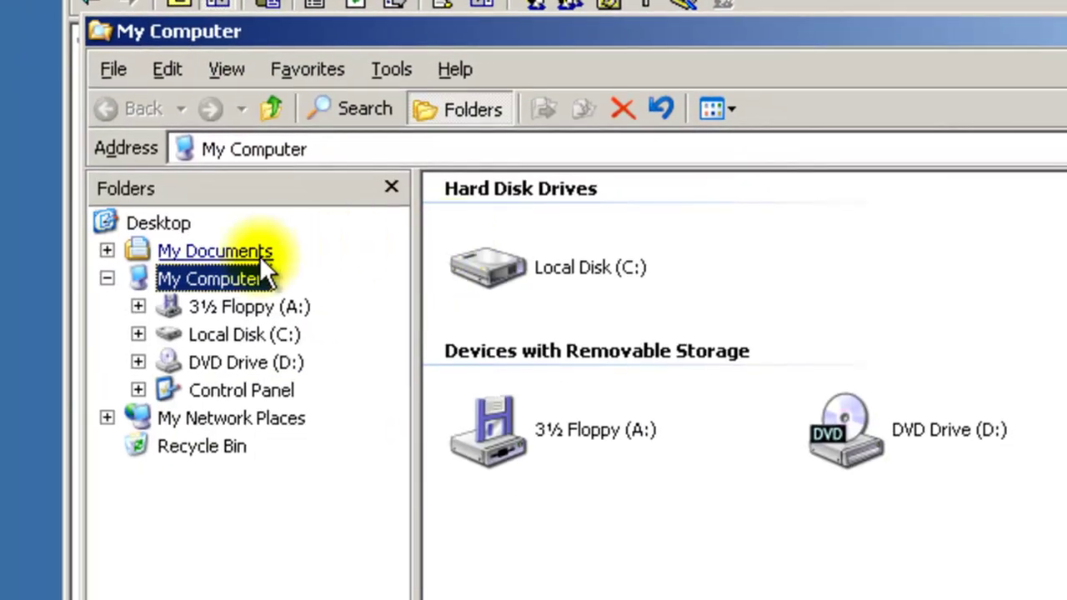
click(230, 426)
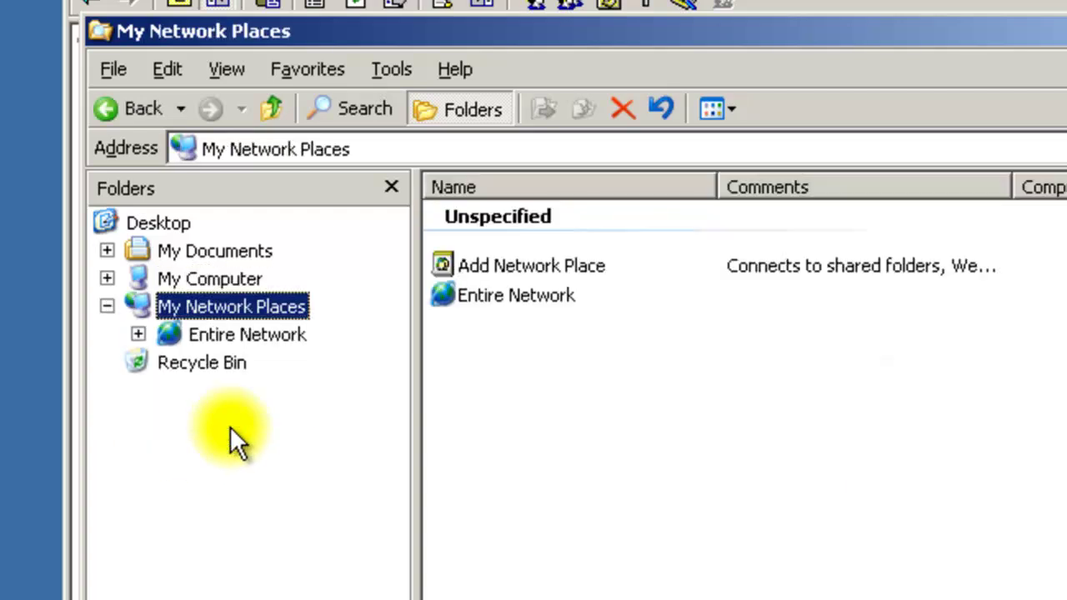
click(237, 334)
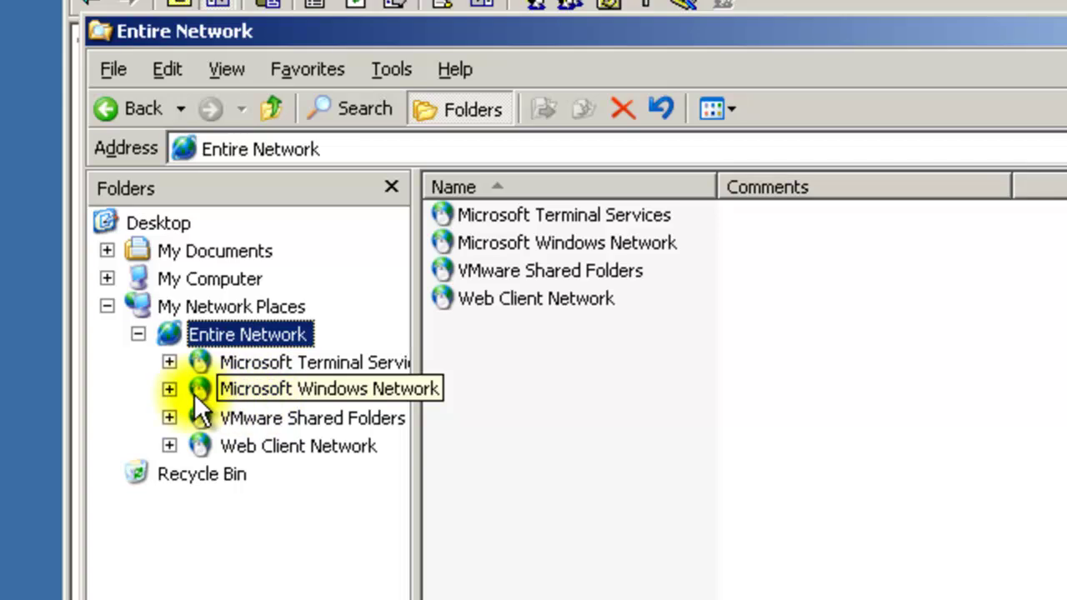
click(168, 389)
click(250, 390)
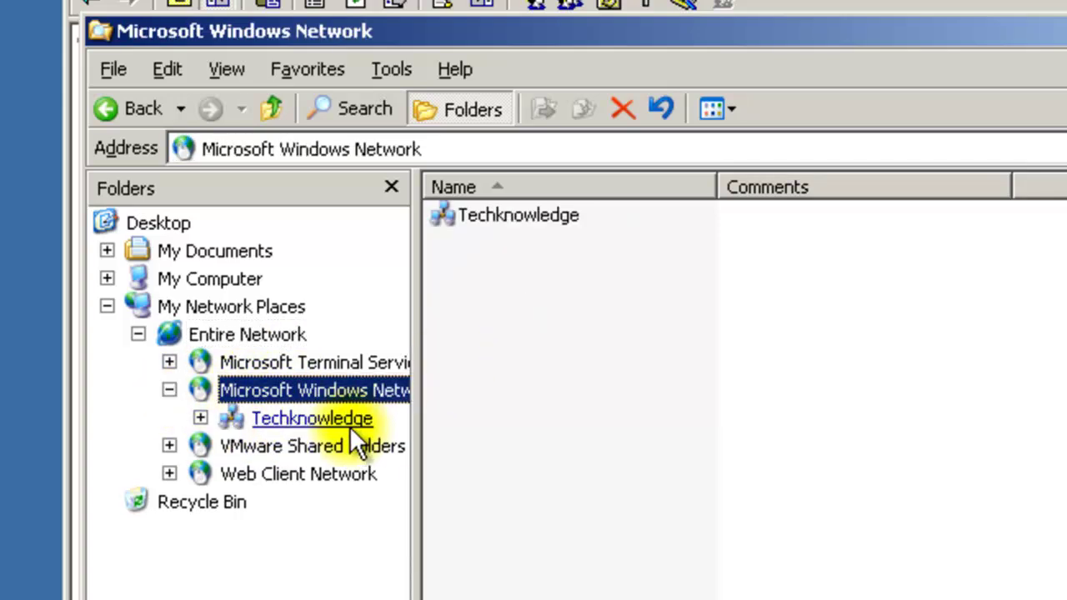
click(266, 419)
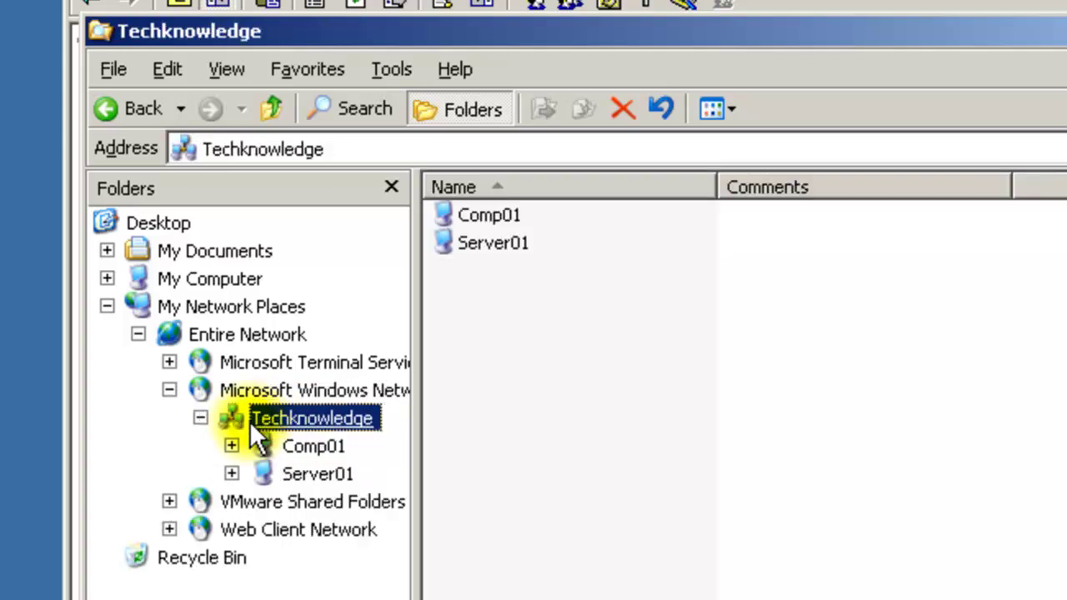
double_click(483, 246)
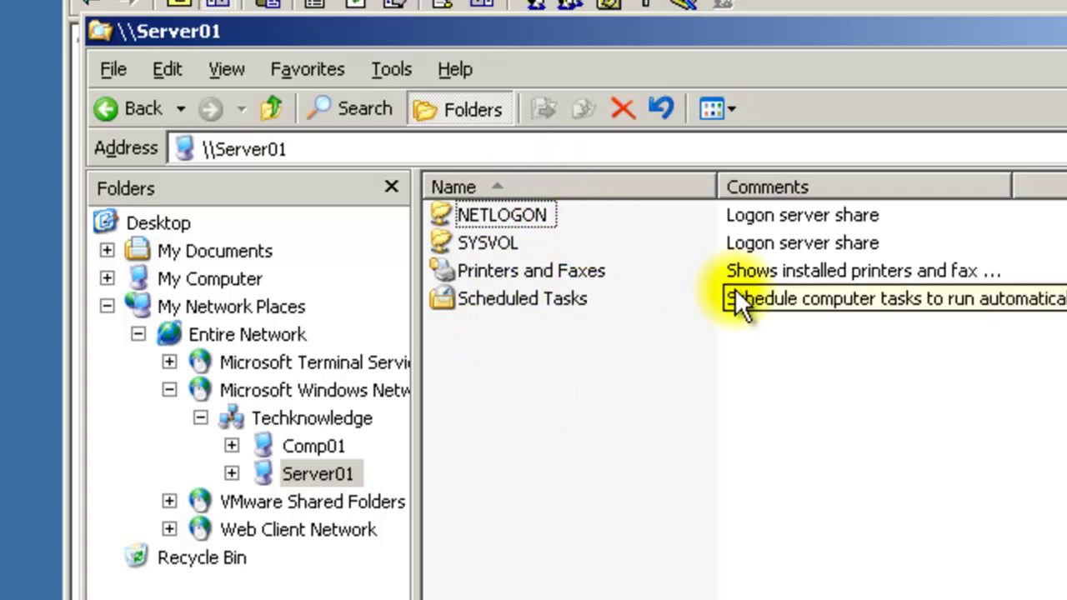
Step: Preview \\Server01\Background$\bg.jpg from the Address bar, then return to Server01
click(329, 148)
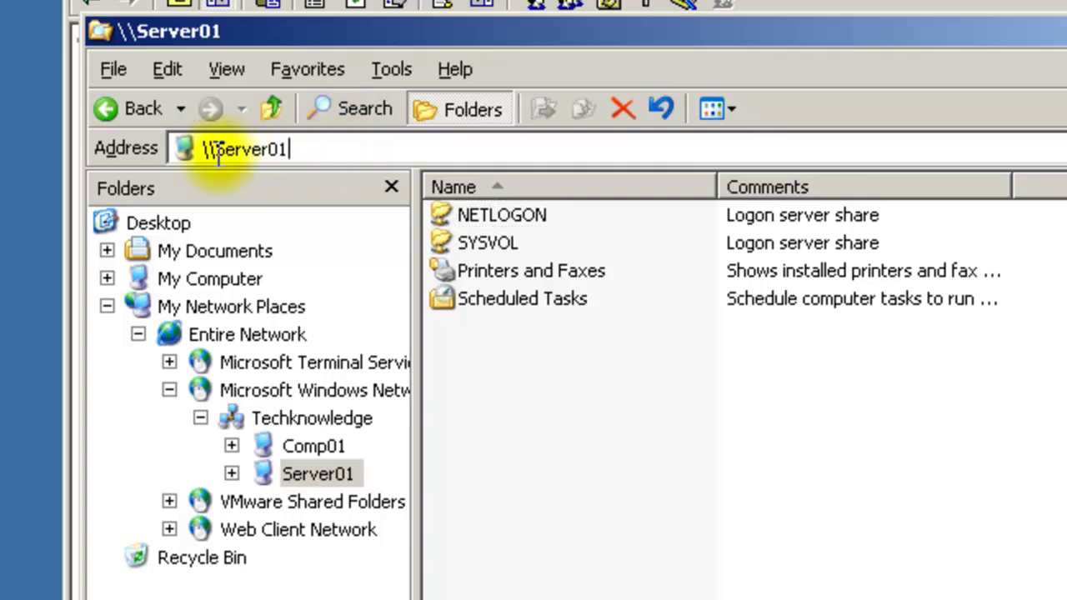
text(\)
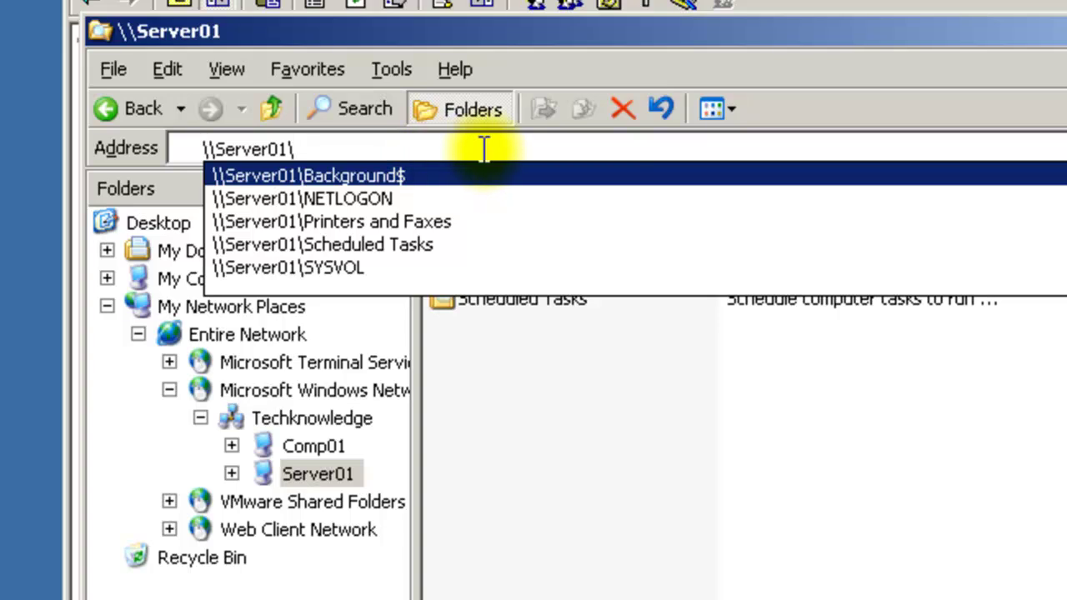
text(Backgr)
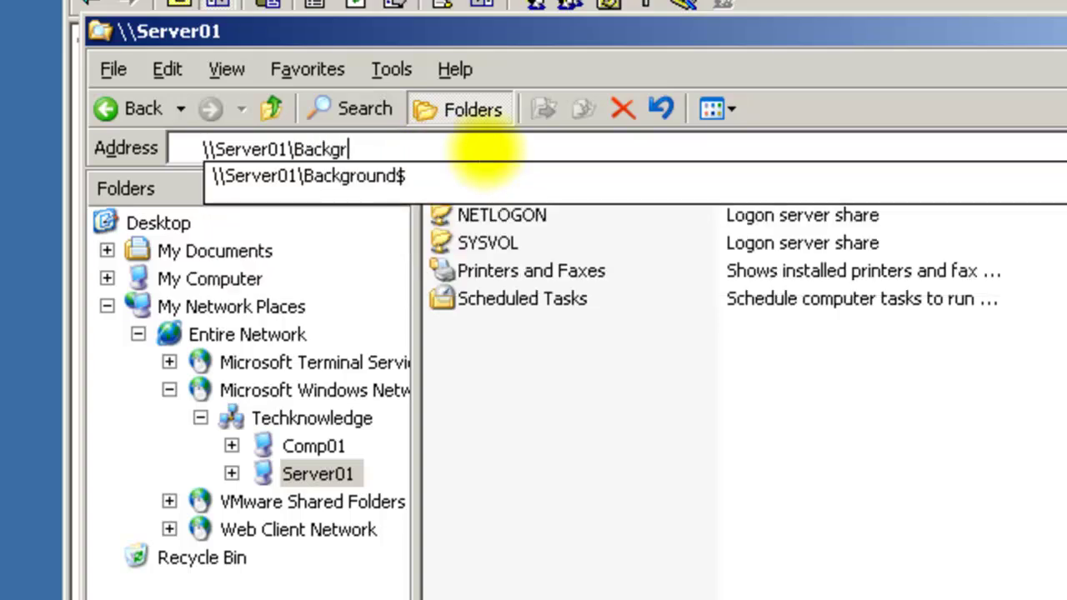
text(ound$)
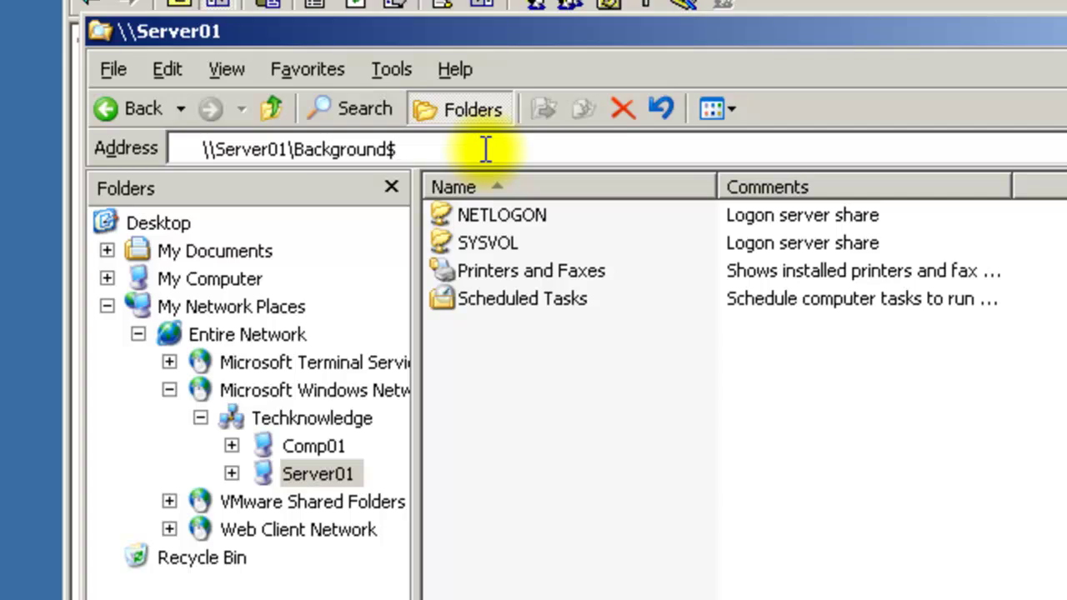
text(\)
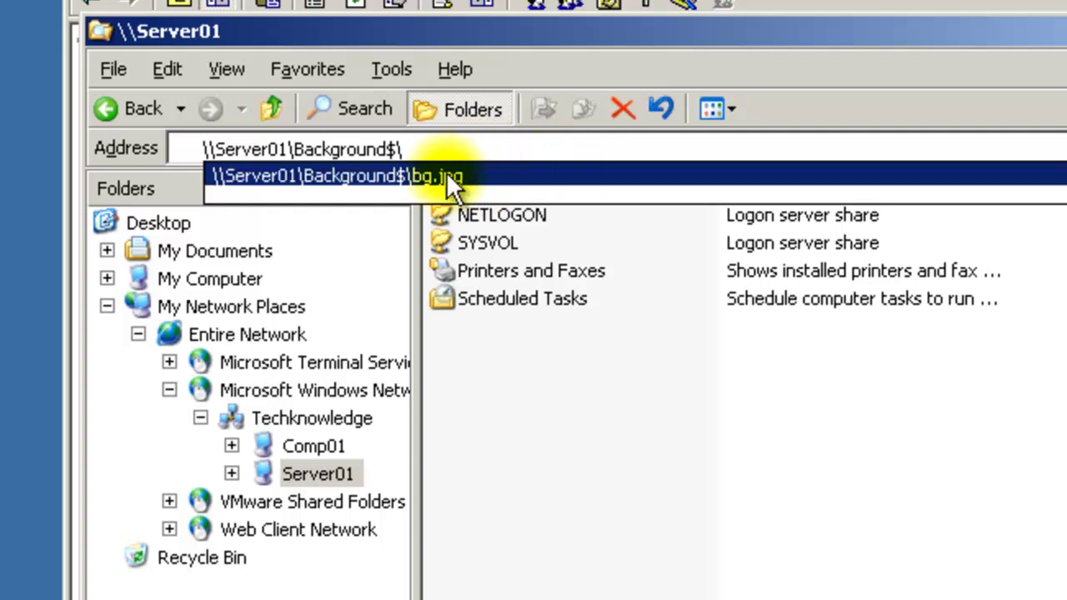
text(bg)
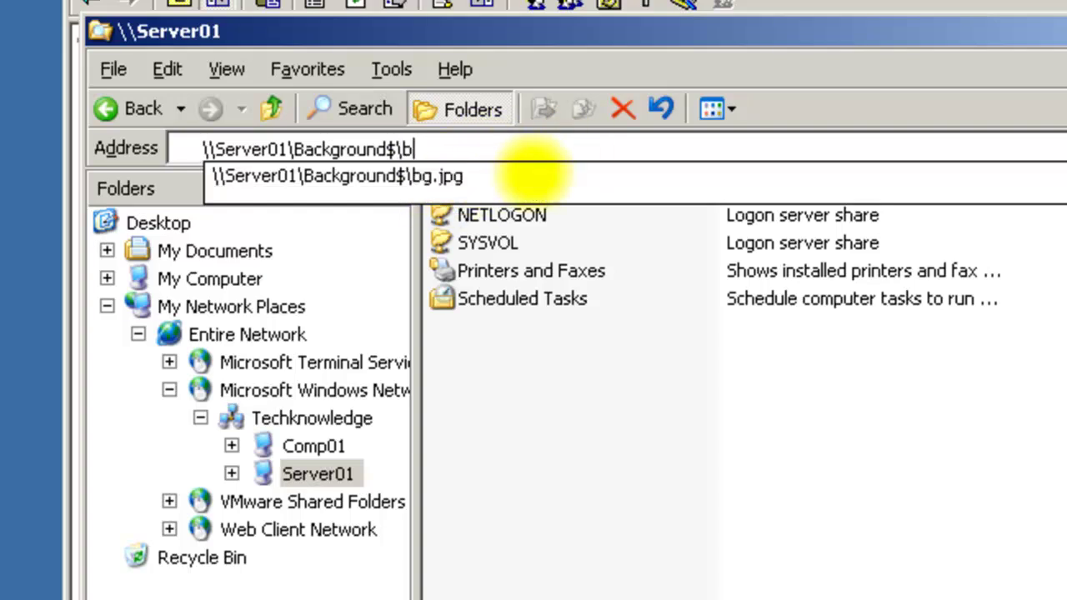
text(.jp)
click(532, 170)
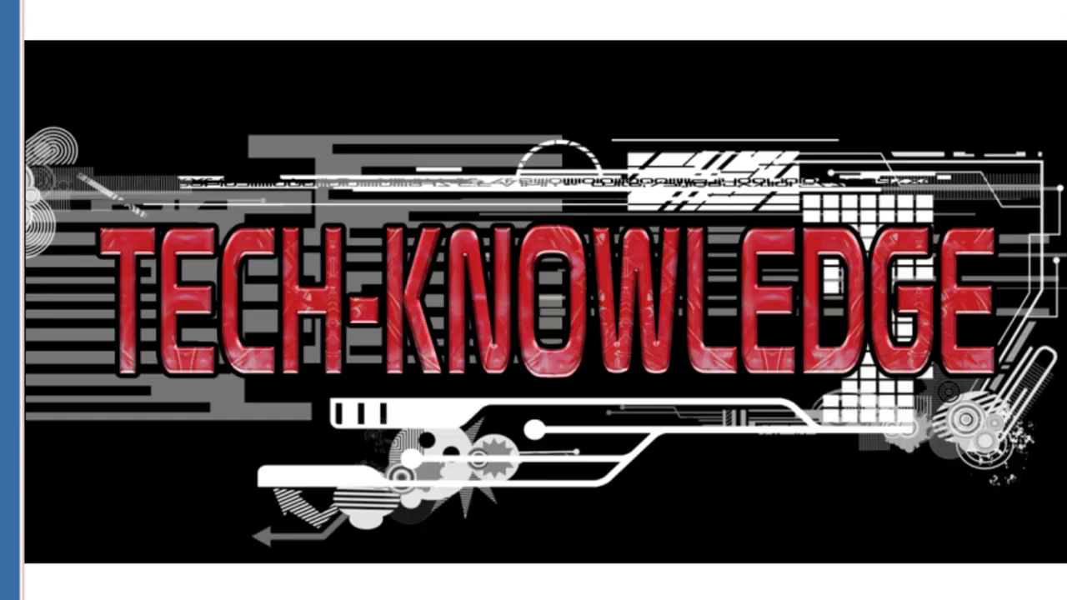
key(BackSpace)
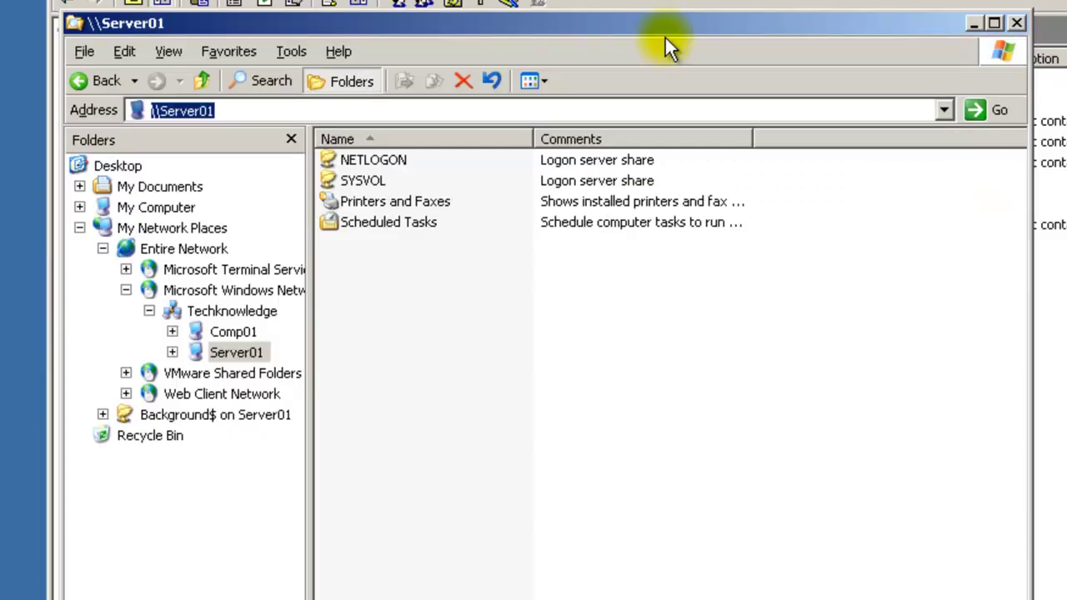
Step: Open Server01's Background$ share and complete the address to bg.jpg
click(235, 109)
text(\)
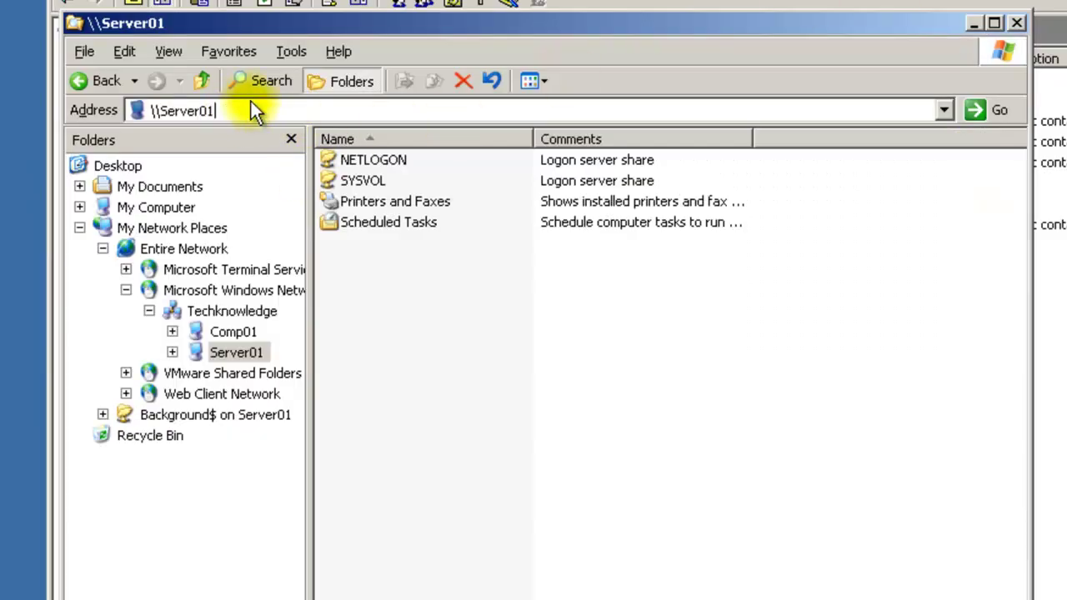
key(Down)
key(Return)
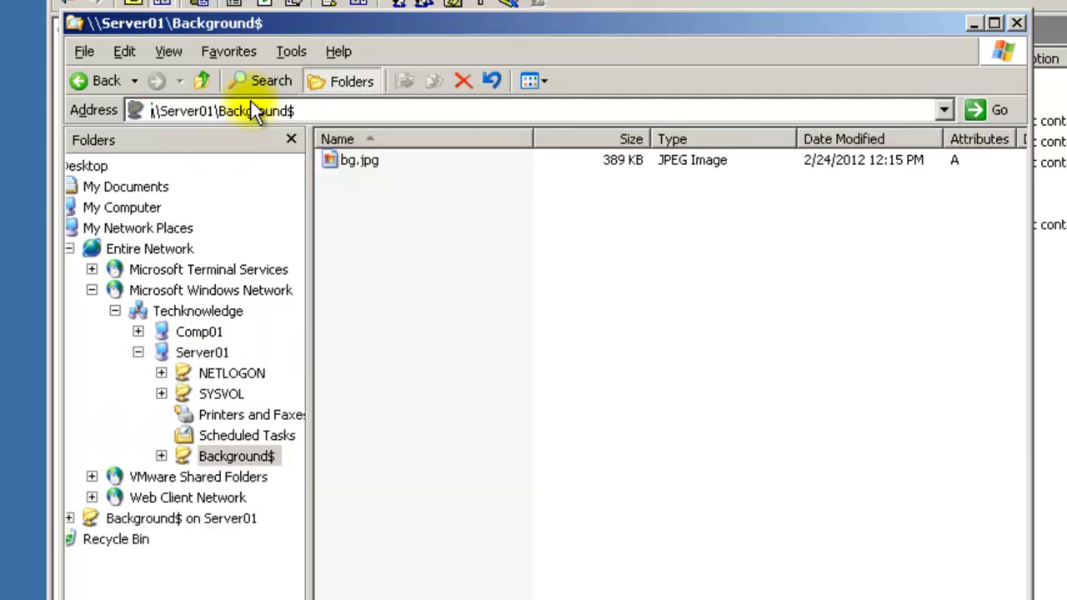
click(350, 112)
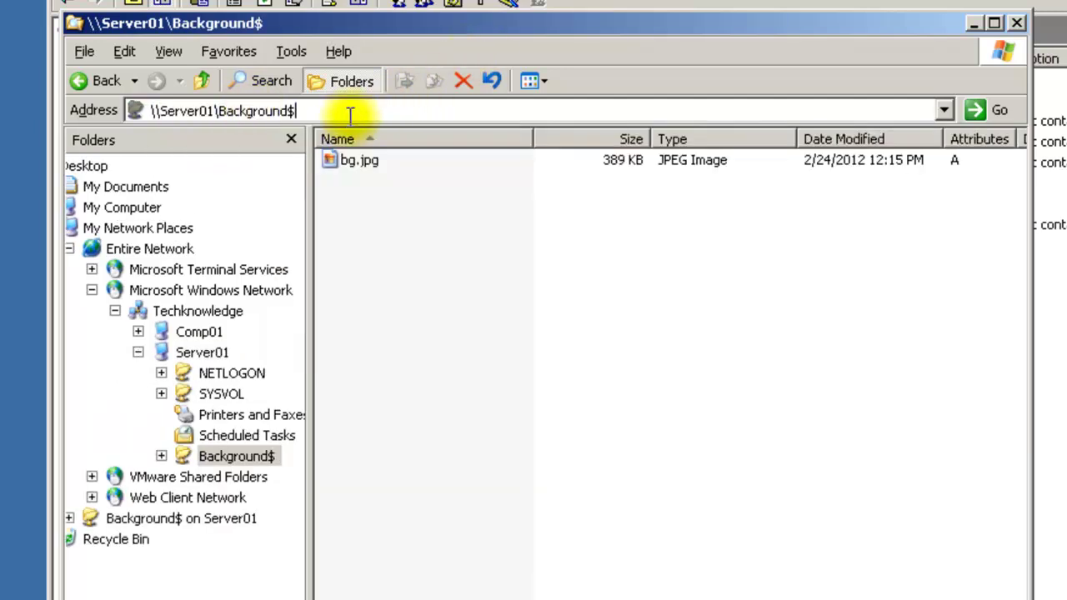
text(\)
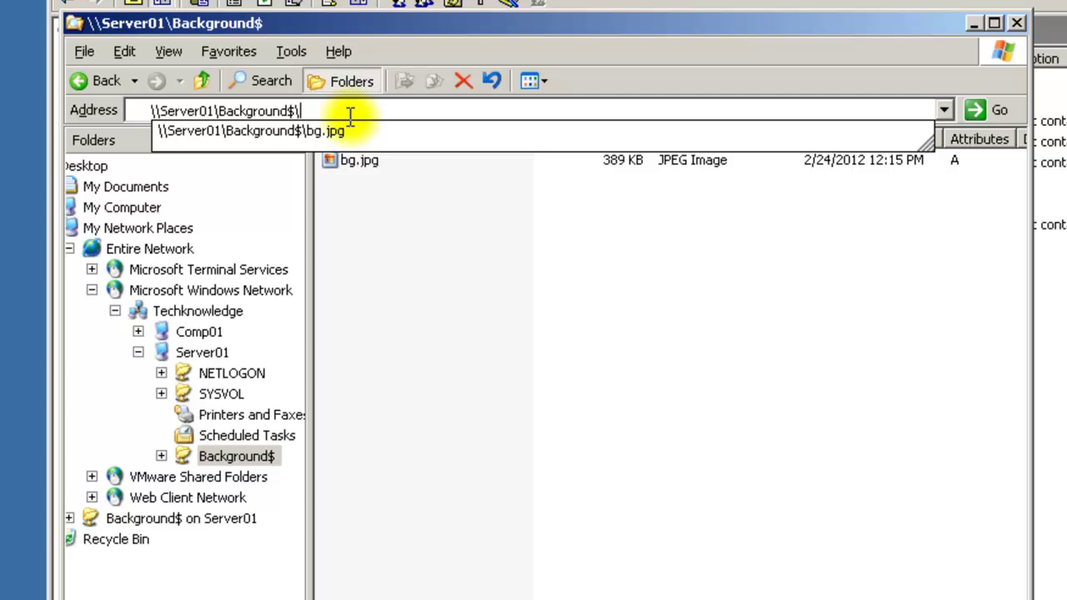
key(Down)
Step: Copy the path \\Server01\Background$\bg.jpg and minimise the Explorer window
drag(341, 111, 138, 109)
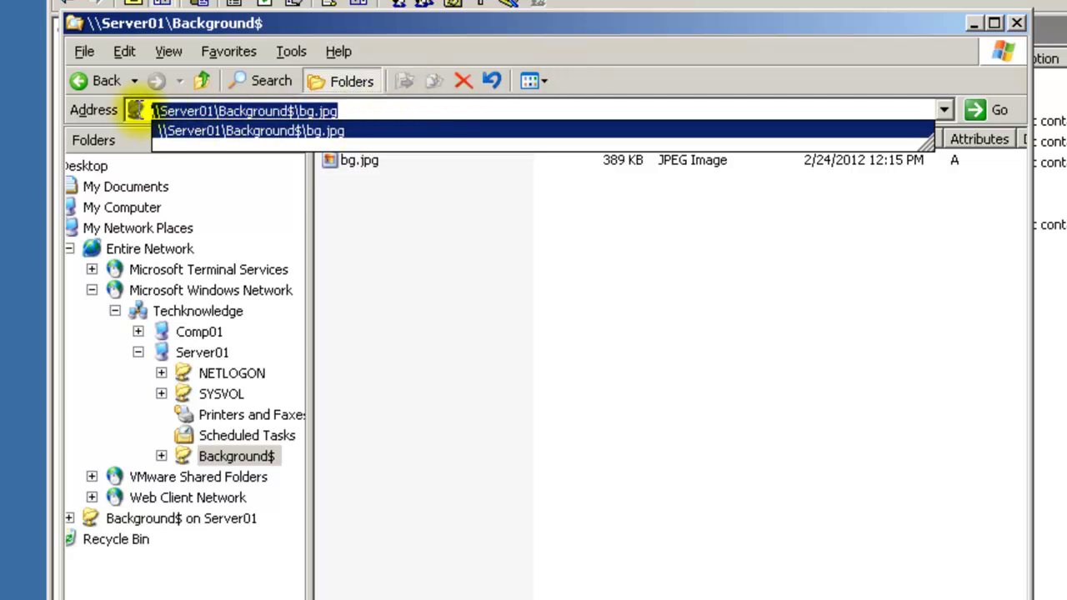
right_click(277, 111)
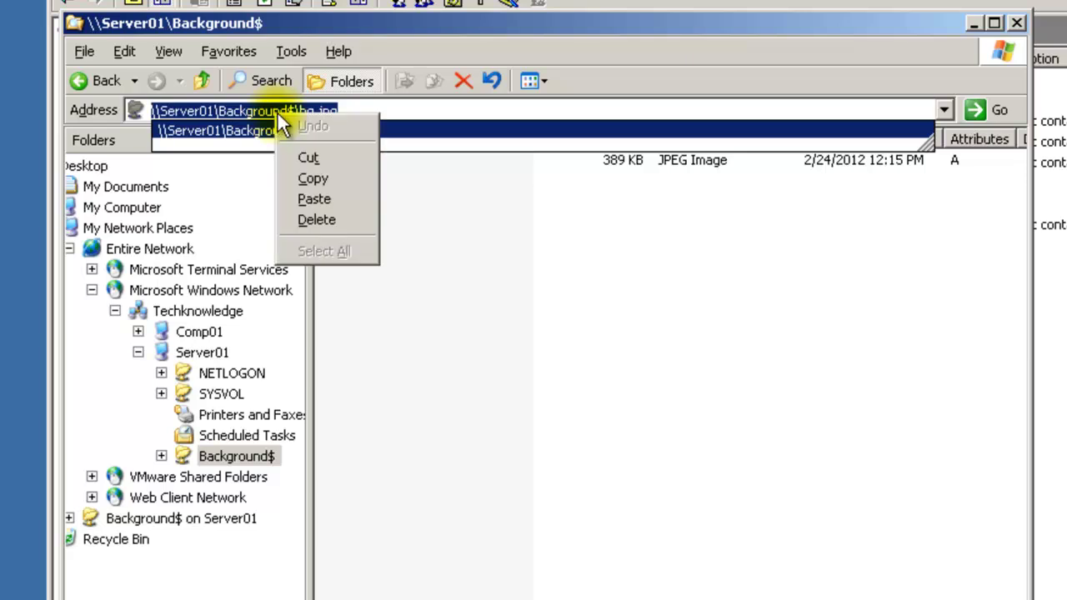
click(340, 171)
key(Tab)
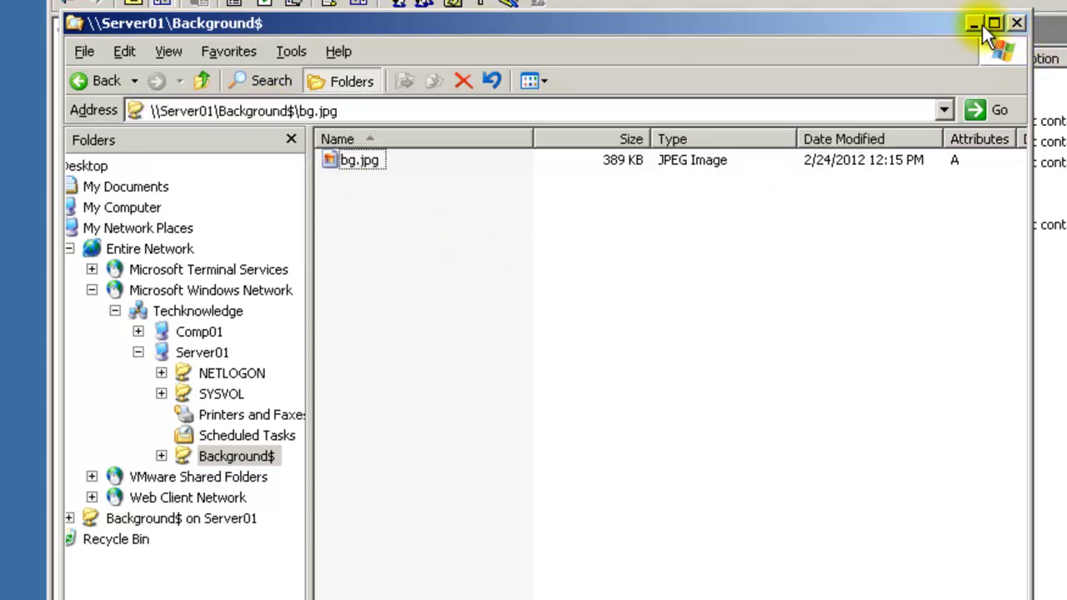
click(978, 25)
Step: Open the Default Domain Policy for editing in Group Policy Object Editor
click(417, 204)
click(460, 246)
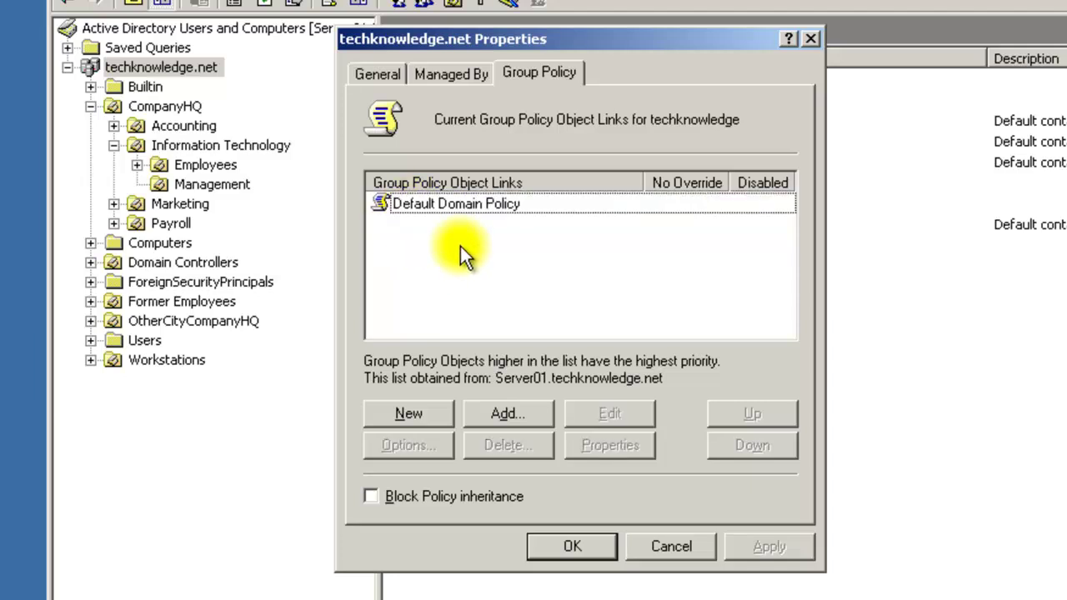
click(459, 208)
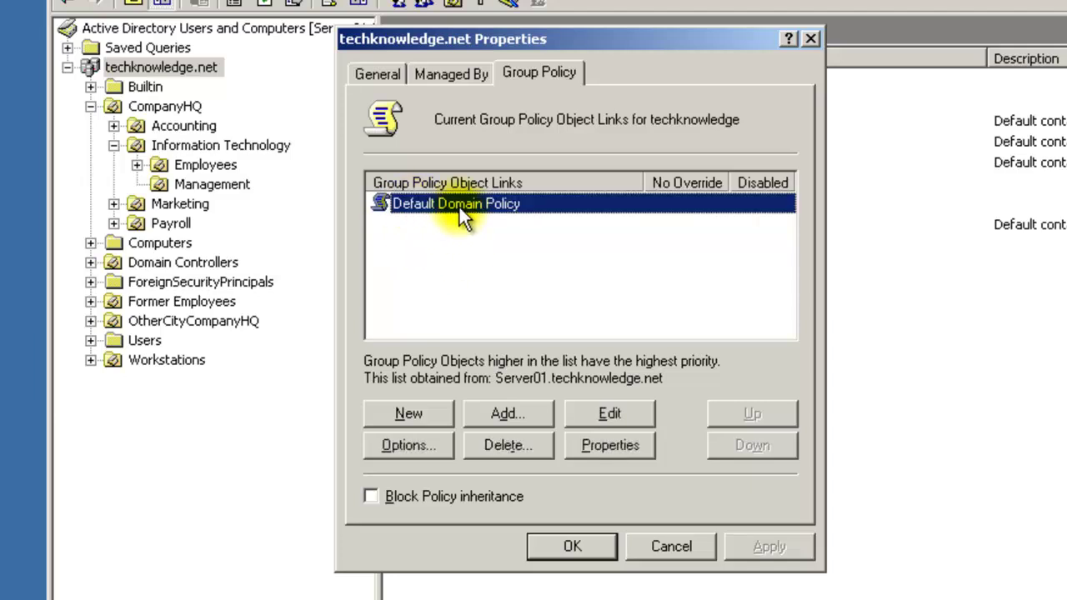
click(603, 417)
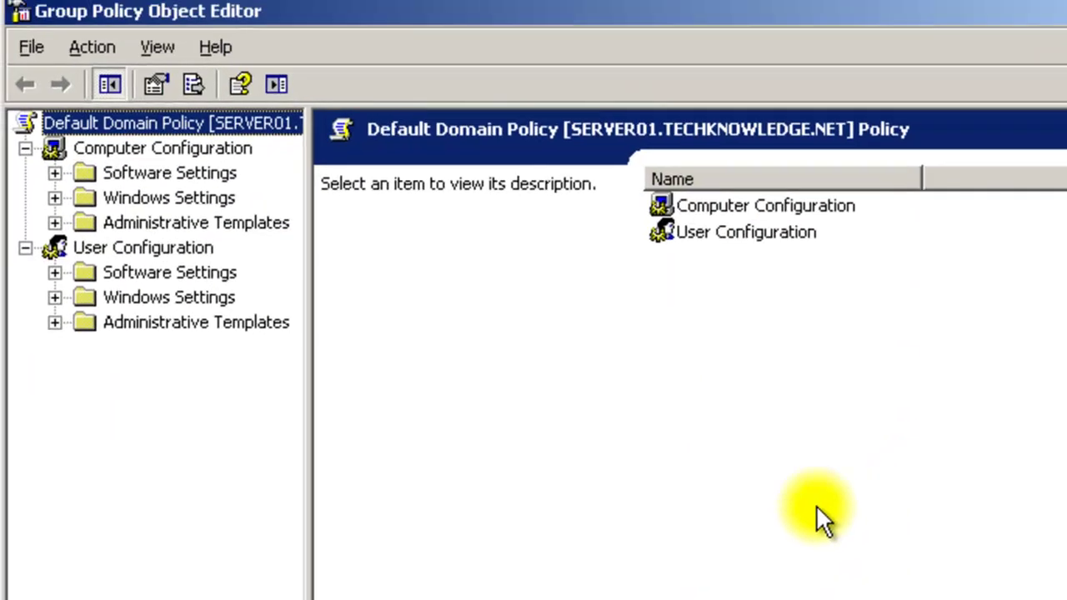
Step: Enable User Configuration > Administrative Templates > Desktop > Active Desktop > Active Desktop Wallpaper
click(57, 333)
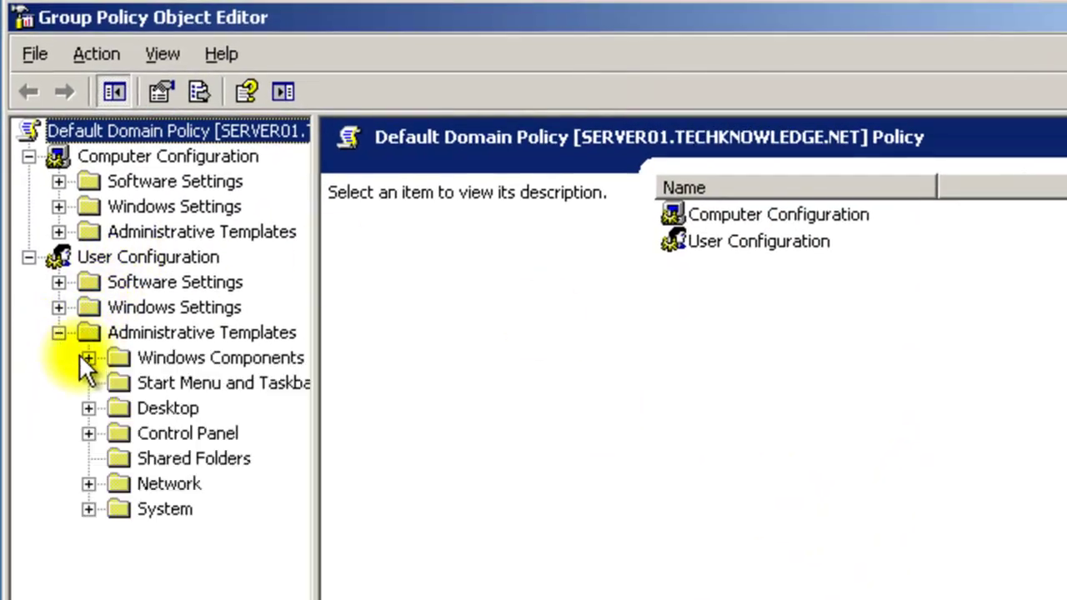
click(89, 408)
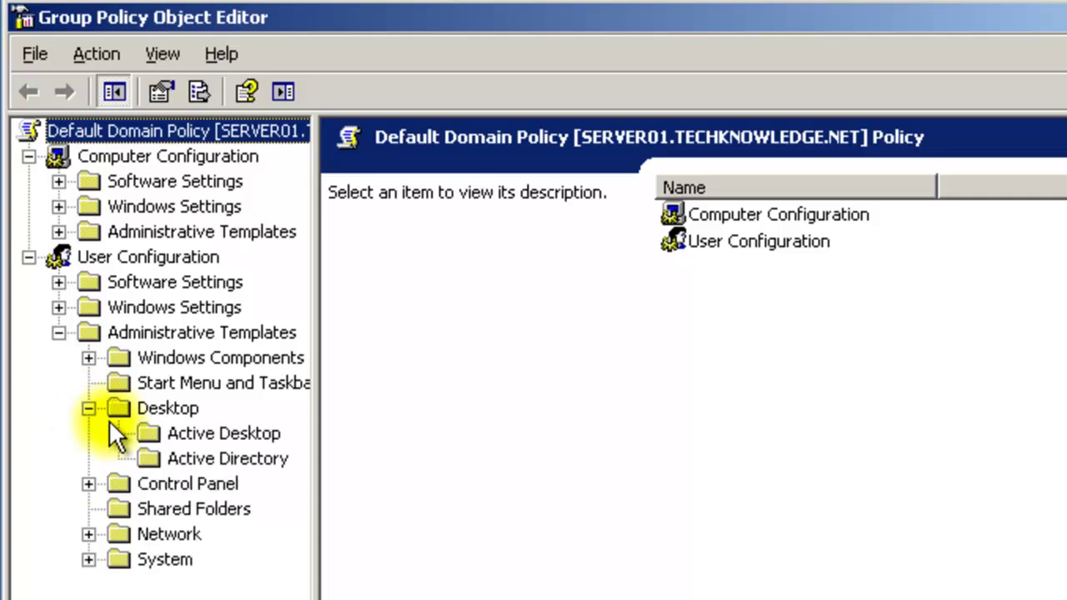
click(202, 433)
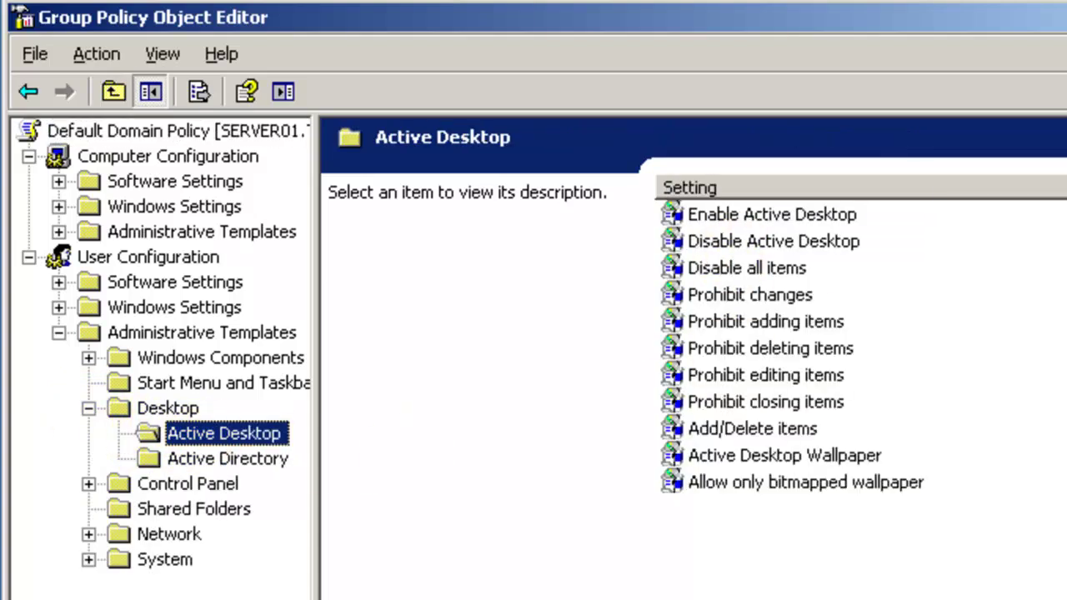
click(433, 401)
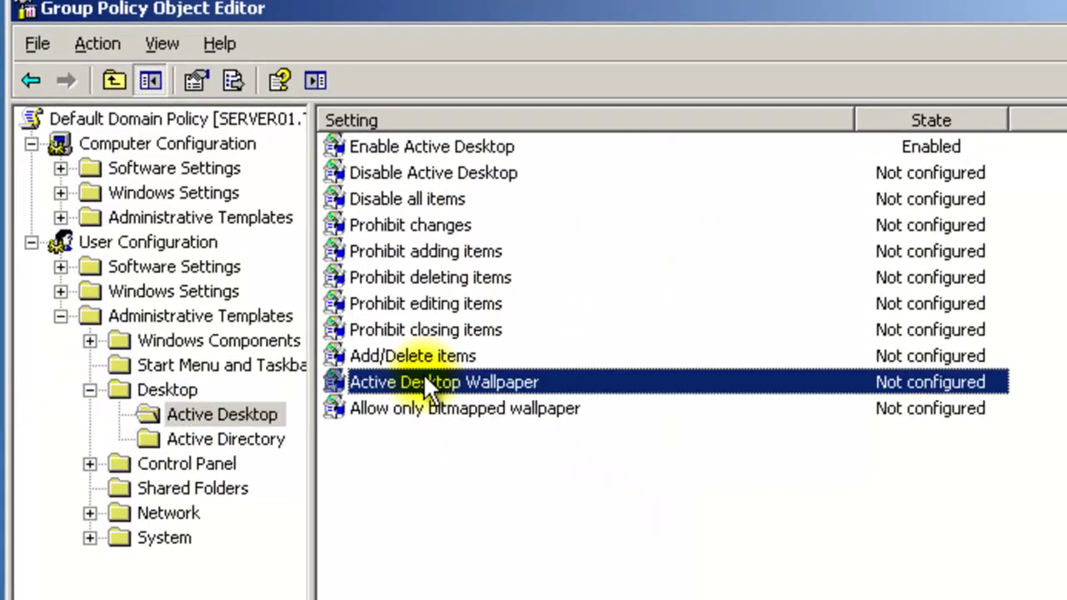
double_click(423, 373)
click(330, 195)
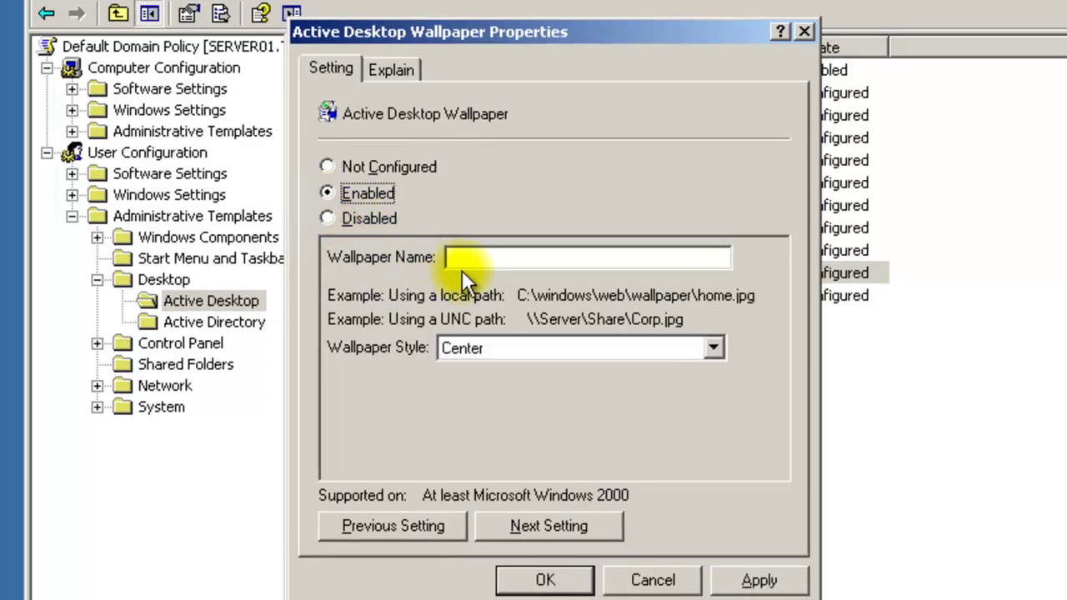
Step: Paste \\Server01\Background$\bg.jpg as the wallpaper name, keep style Center, and apply
click(464, 262)
key(ctrl+v)
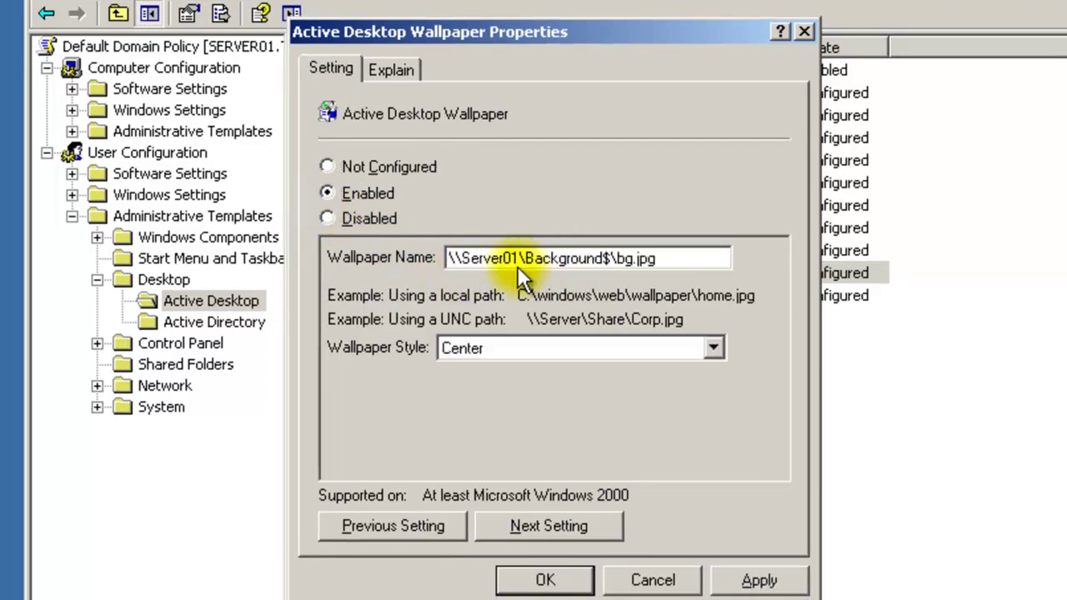
right_click(687, 251)
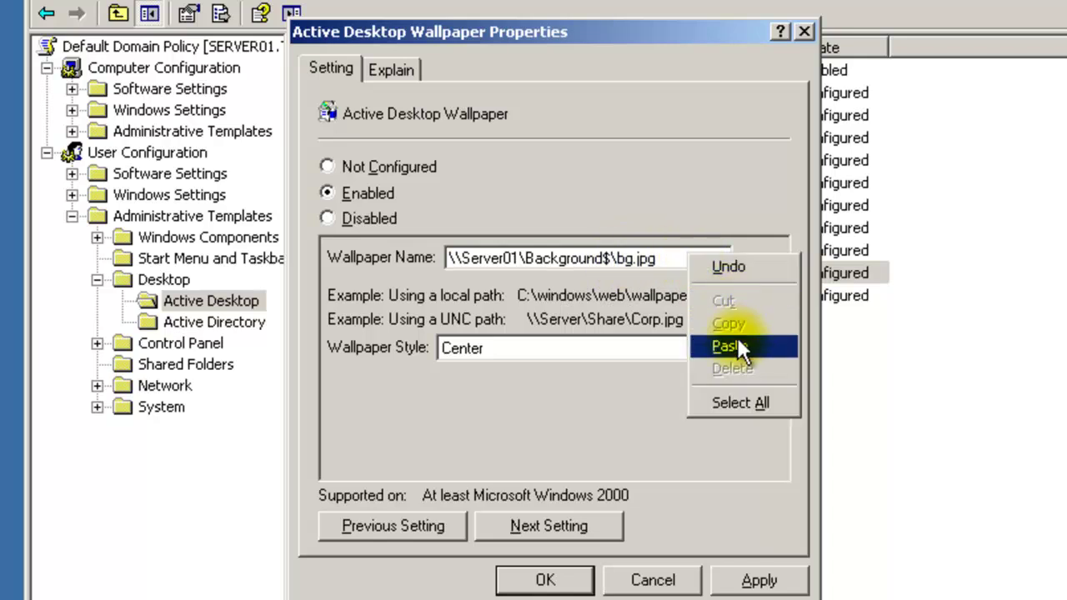
click(673, 261)
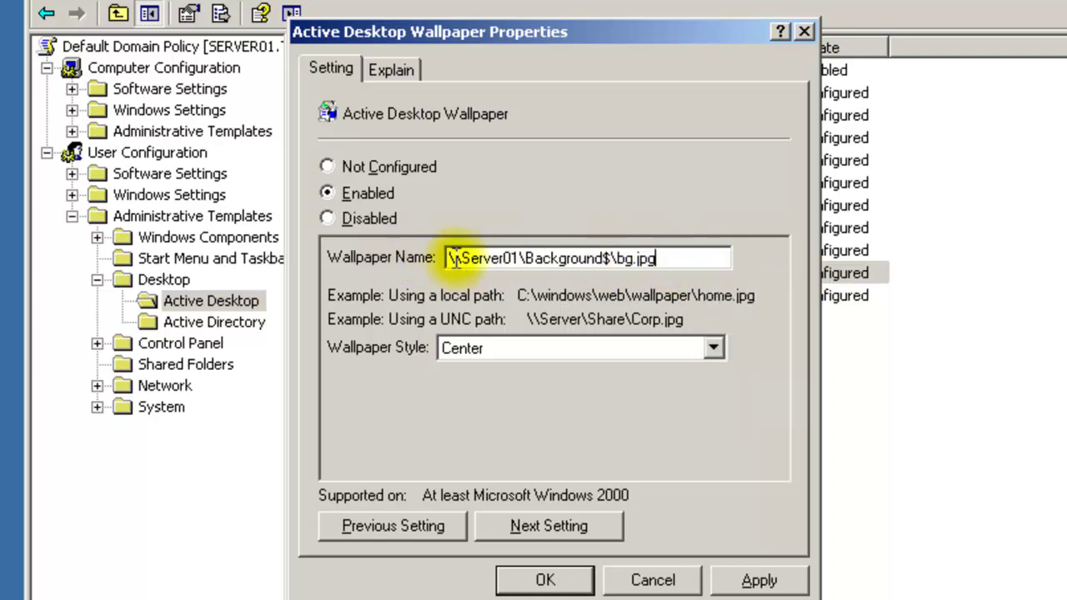
drag(448, 258, 661, 258)
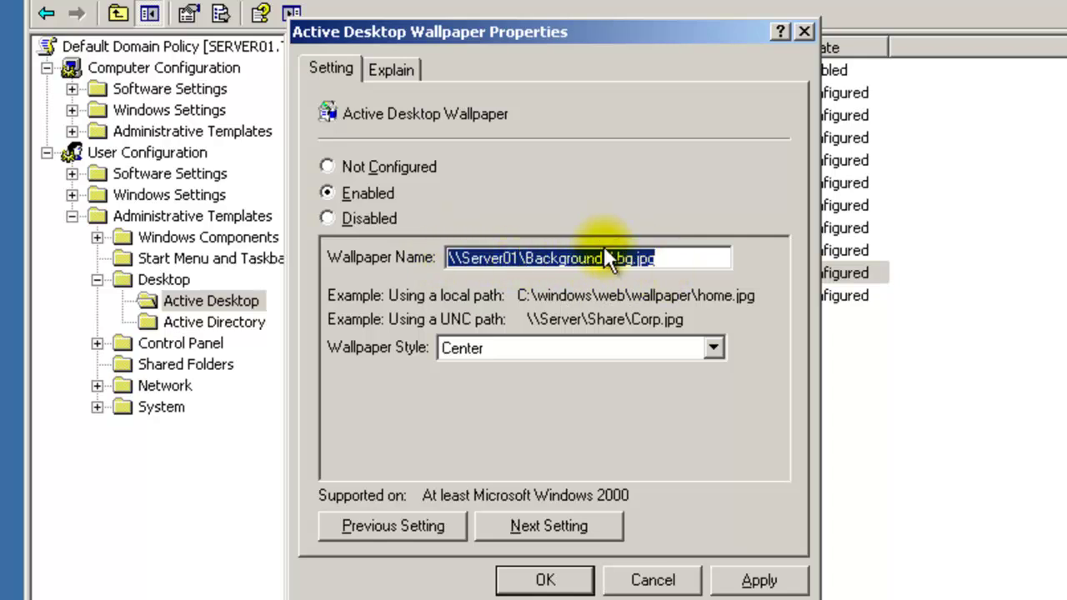
click(692, 257)
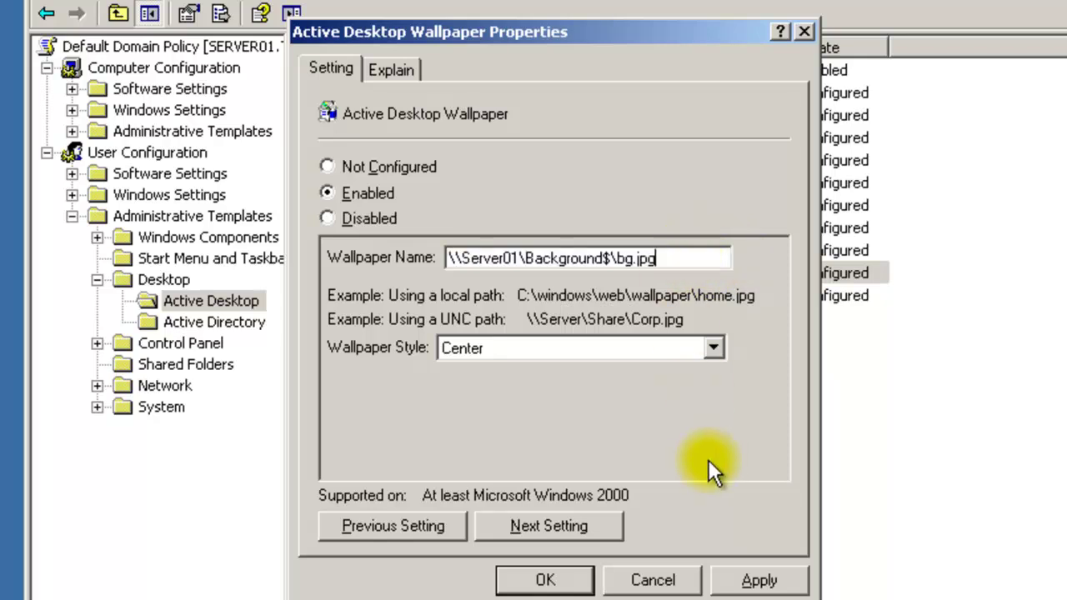
click(757, 579)
Step: Close the wallpaper setting and select Prevent changing wallpaper under Control Panel > Display
click(546, 580)
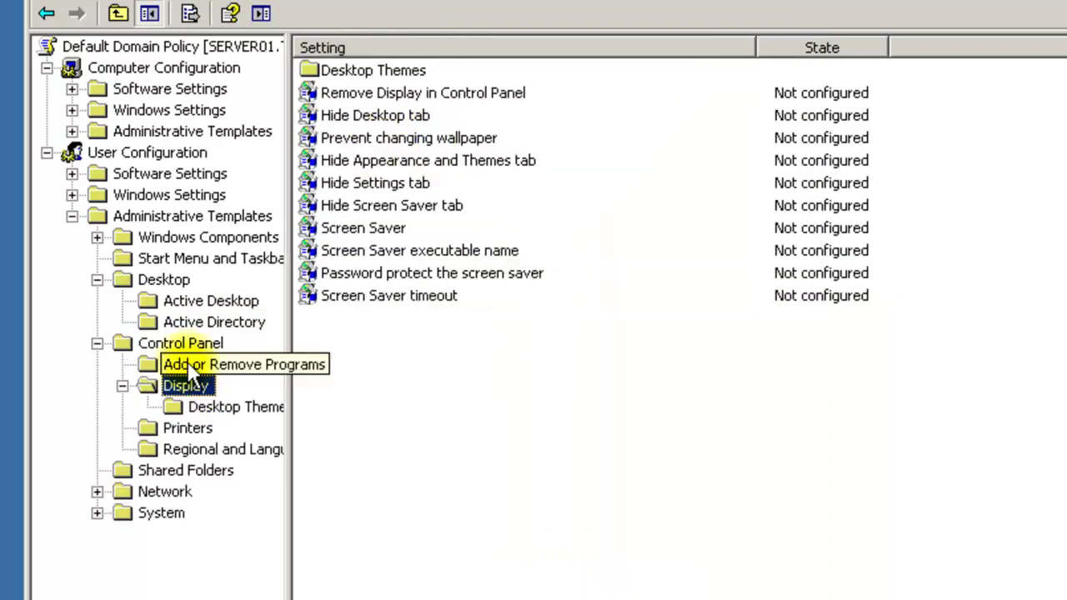
click(190, 307)
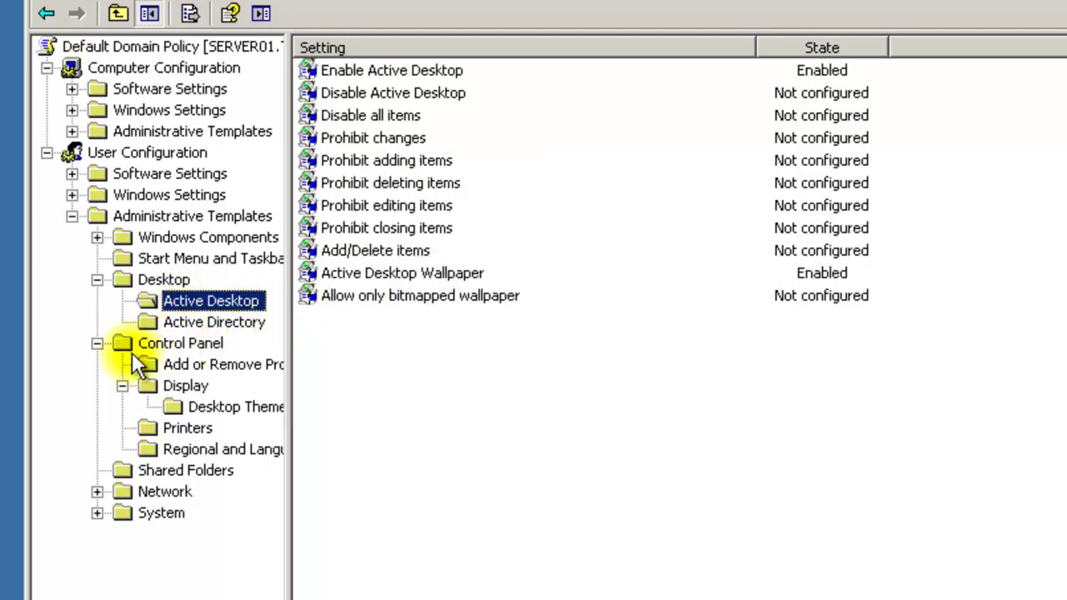
click(191, 347)
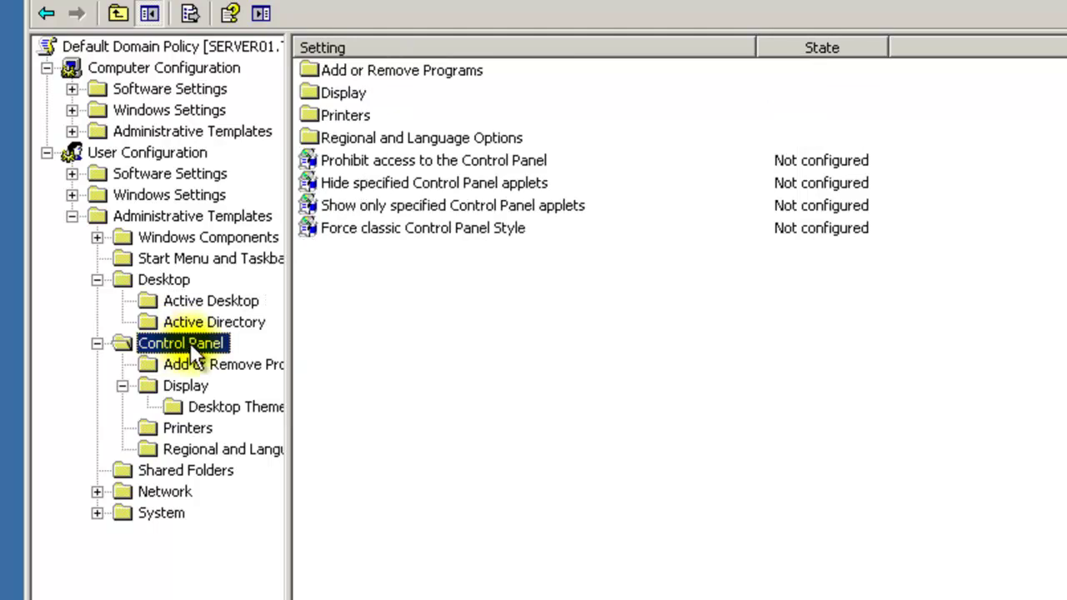
click(173, 385)
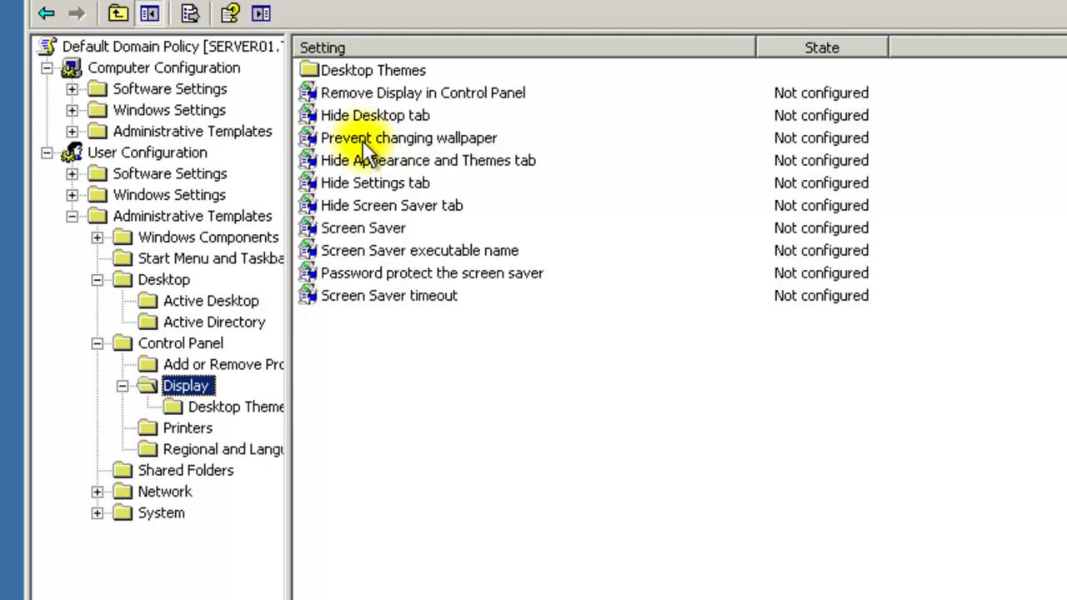
click(424, 139)
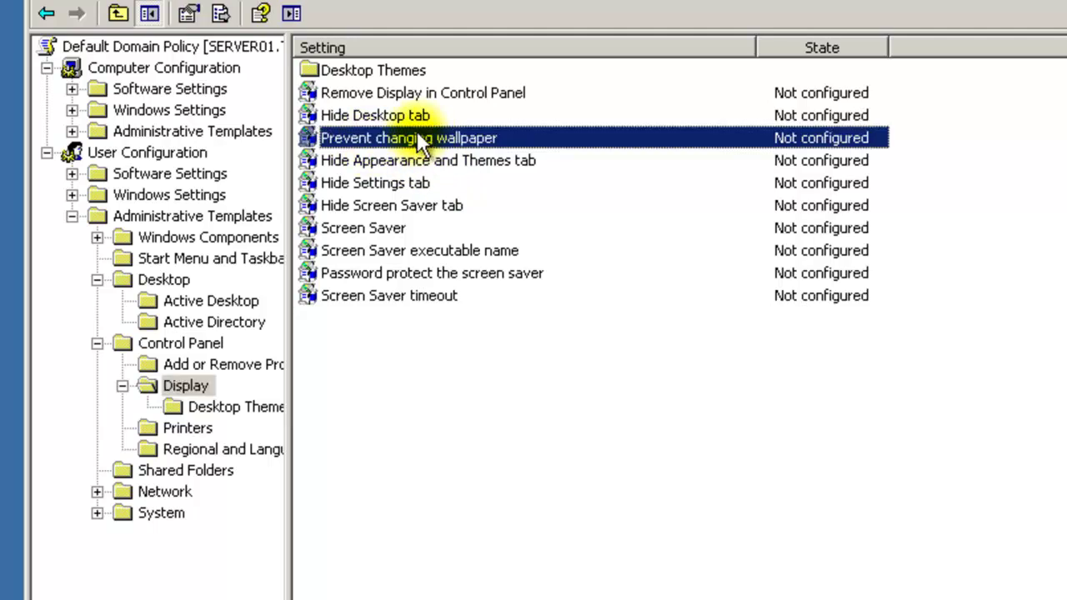
Step: Set the Prevent changing wallpaper policy to Enabled and apply it
double_click(417, 137)
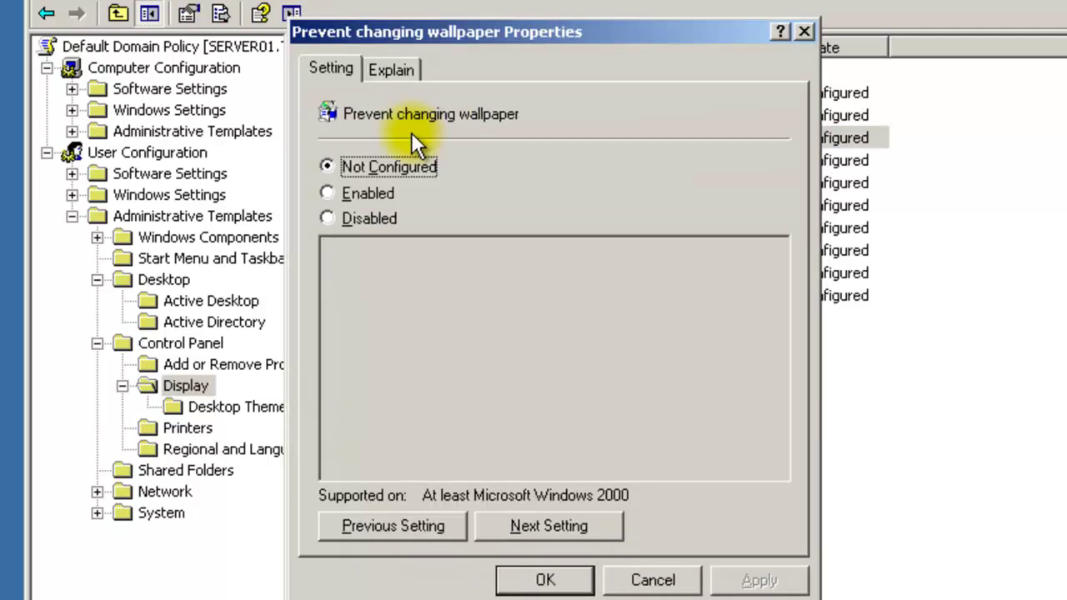
click(330, 193)
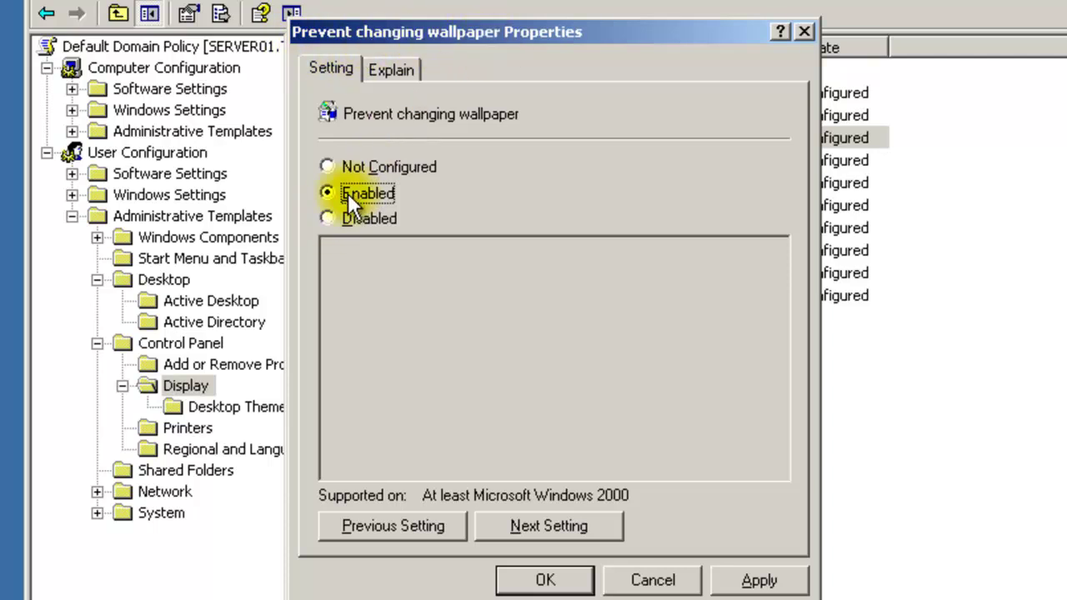
click(757, 578)
click(579, 579)
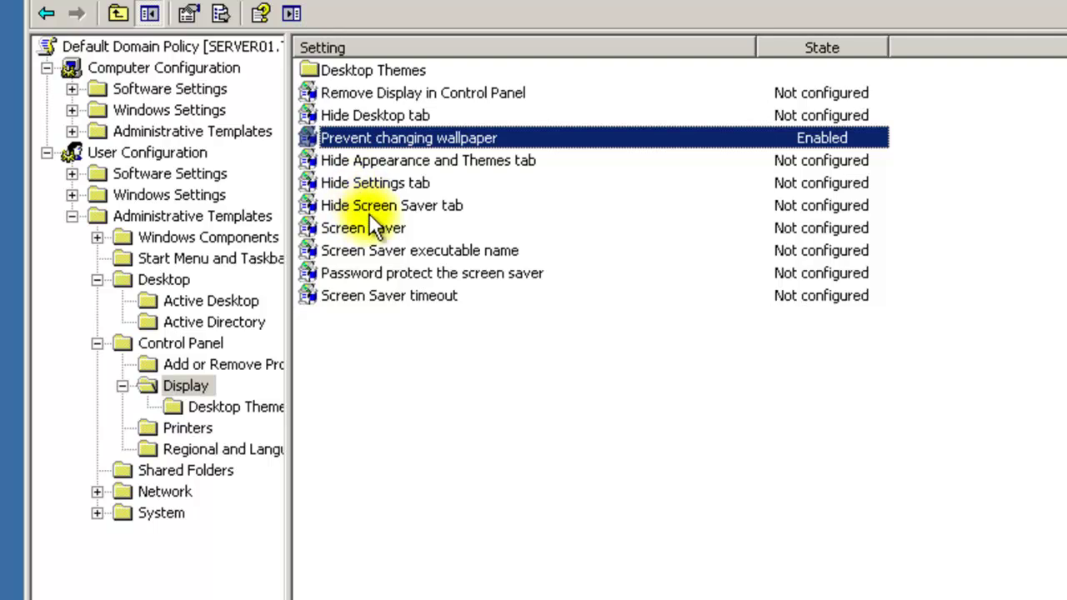
Step: Enable Hide Screen Saver tab, Hide Settings tab, and Hide Appearance and Themes tab
click(372, 208)
double_click(385, 205)
click(333, 191)
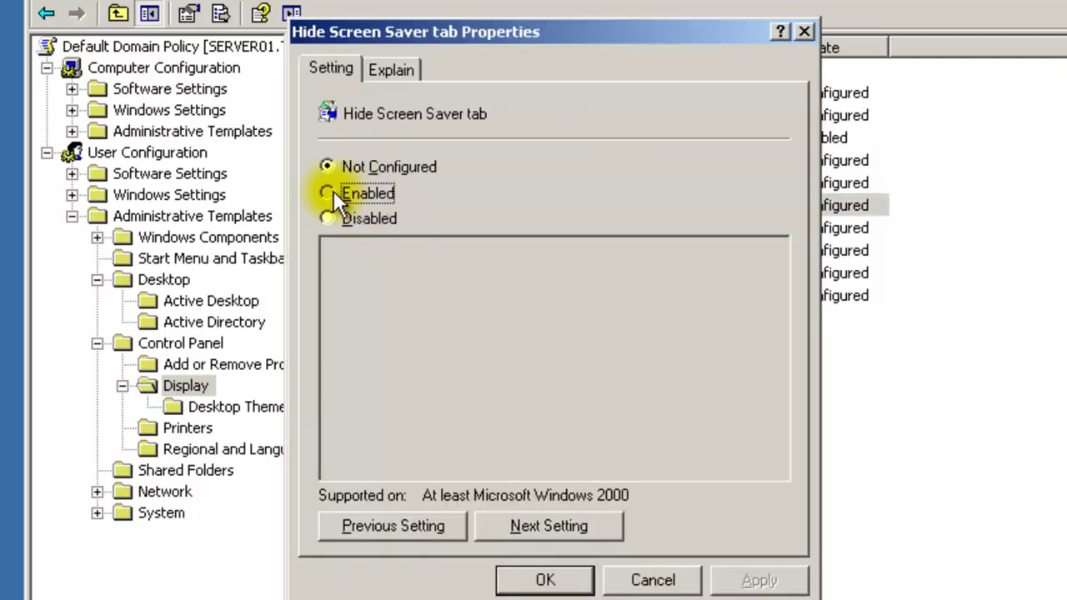
click(757, 579)
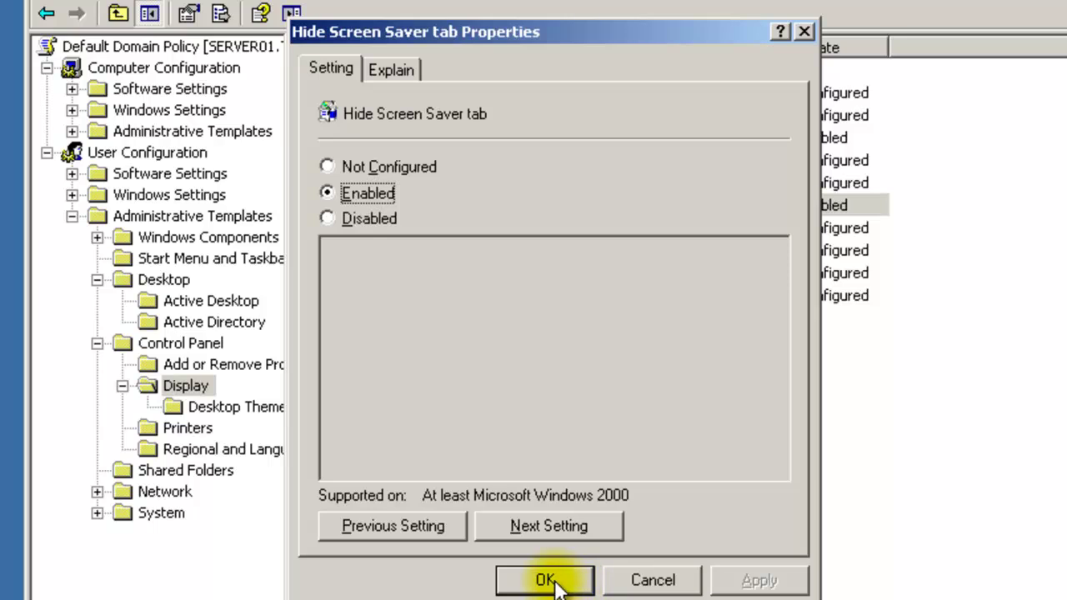
click(546, 580)
double_click(379, 184)
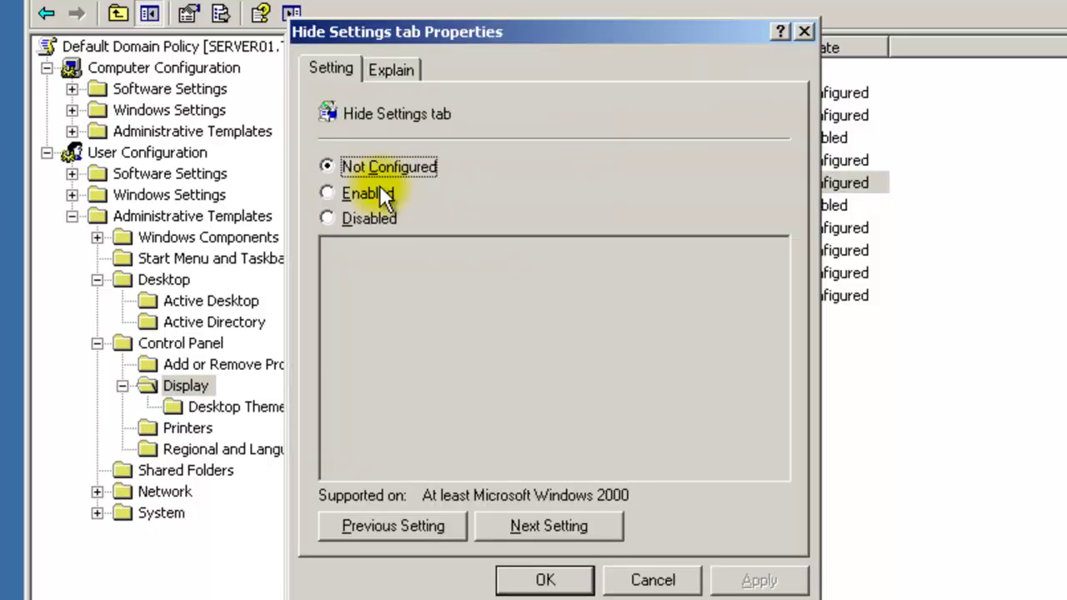
click(347, 193)
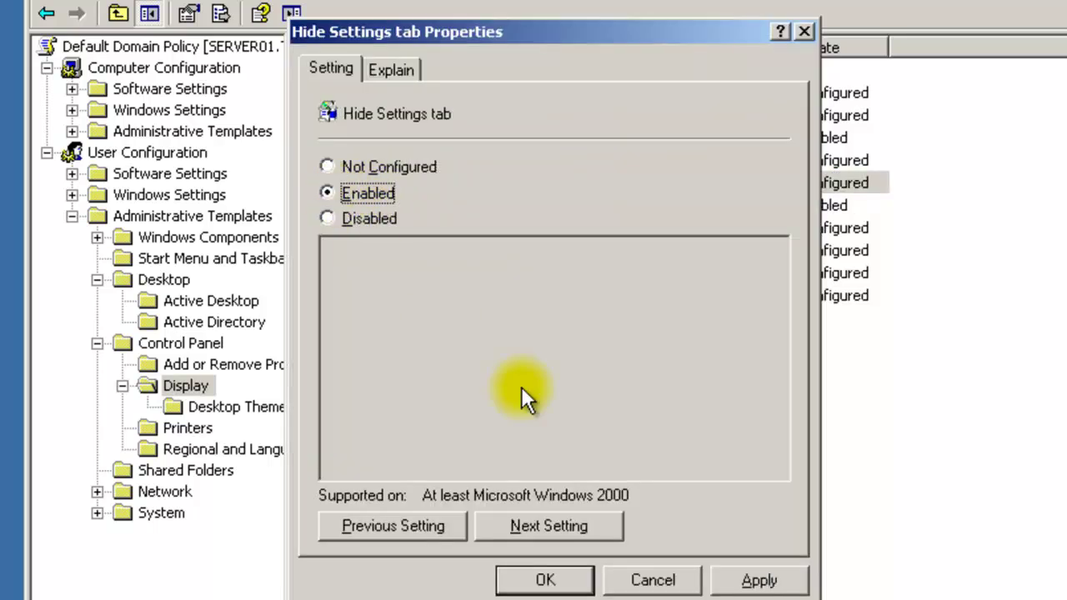
click(759, 582)
click(566, 582)
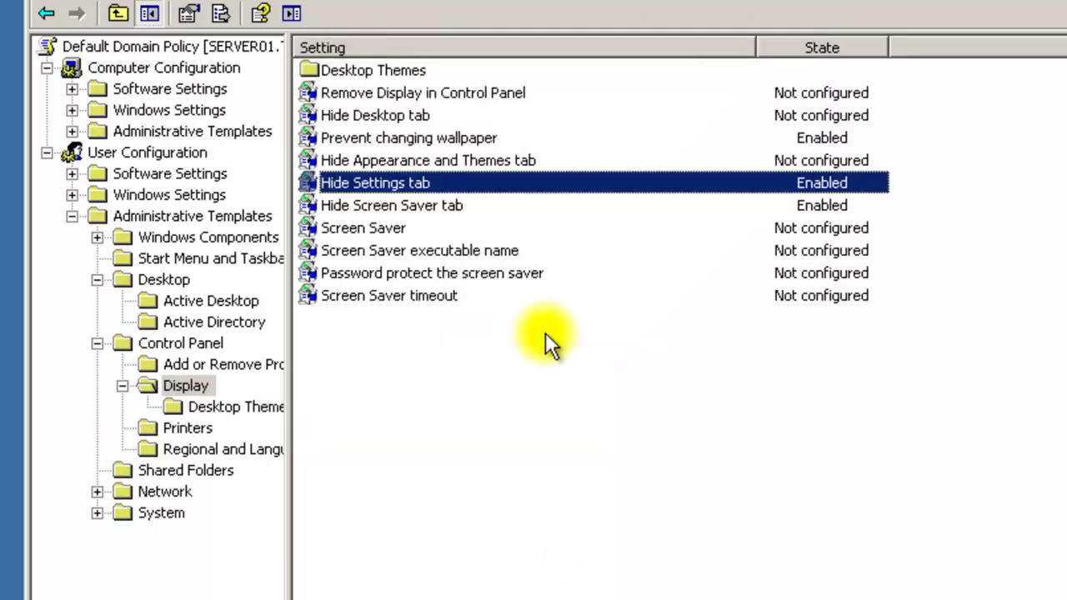
double_click(437, 160)
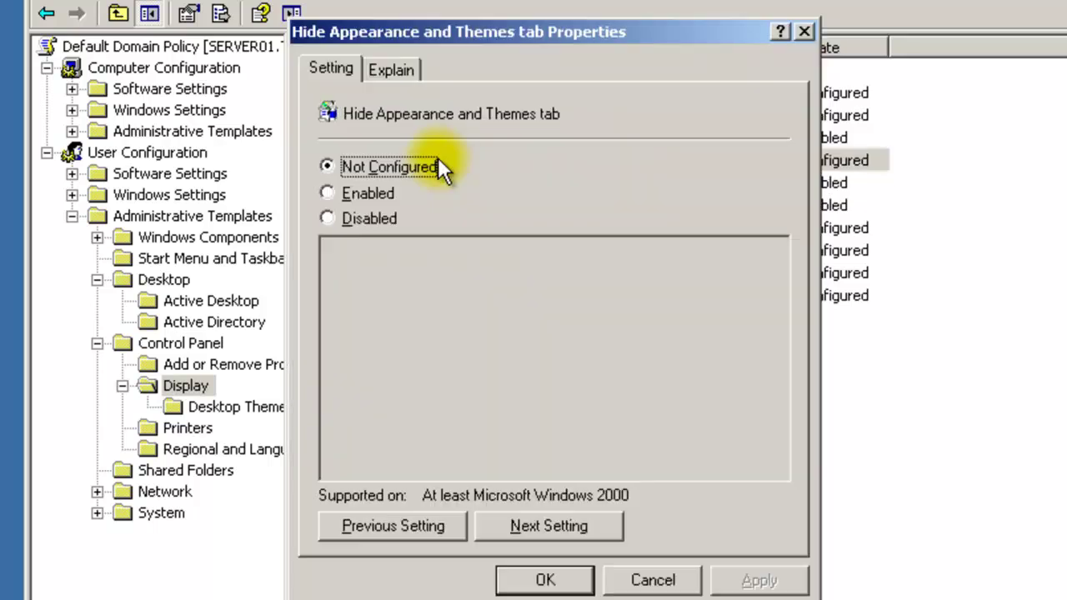
click(346, 197)
click(756, 580)
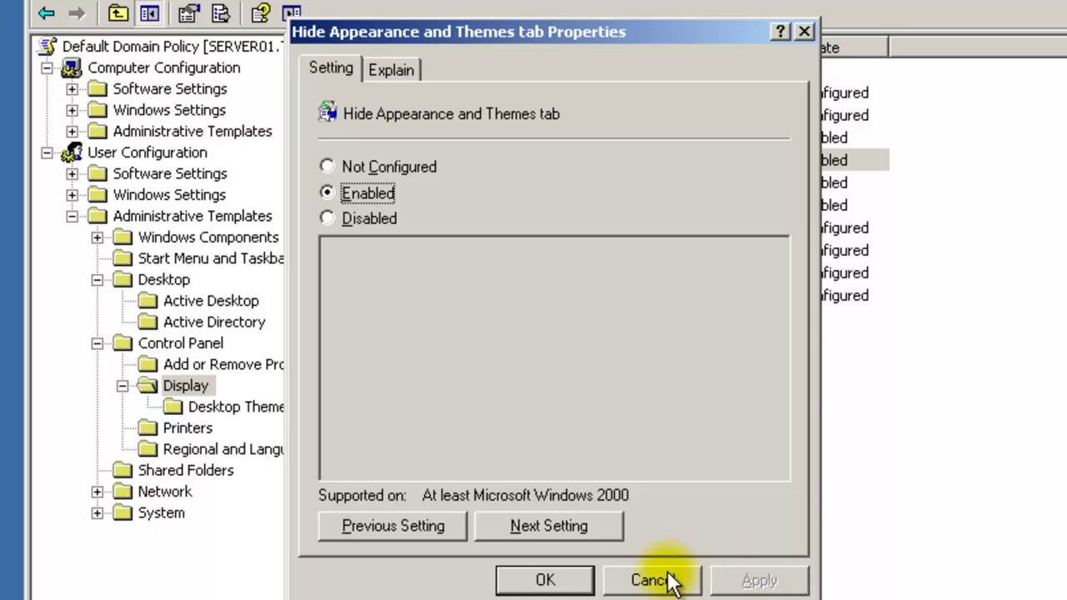
click(545, 581)
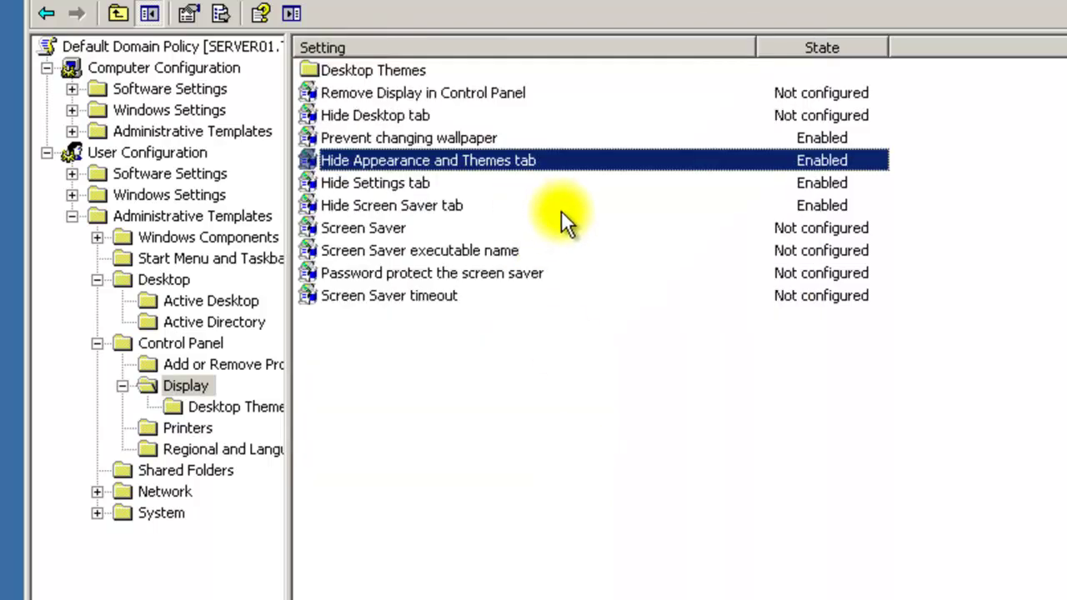
Step: Enable Remove Display in Control Panel and Hide Desktop tab
click(382, 93)
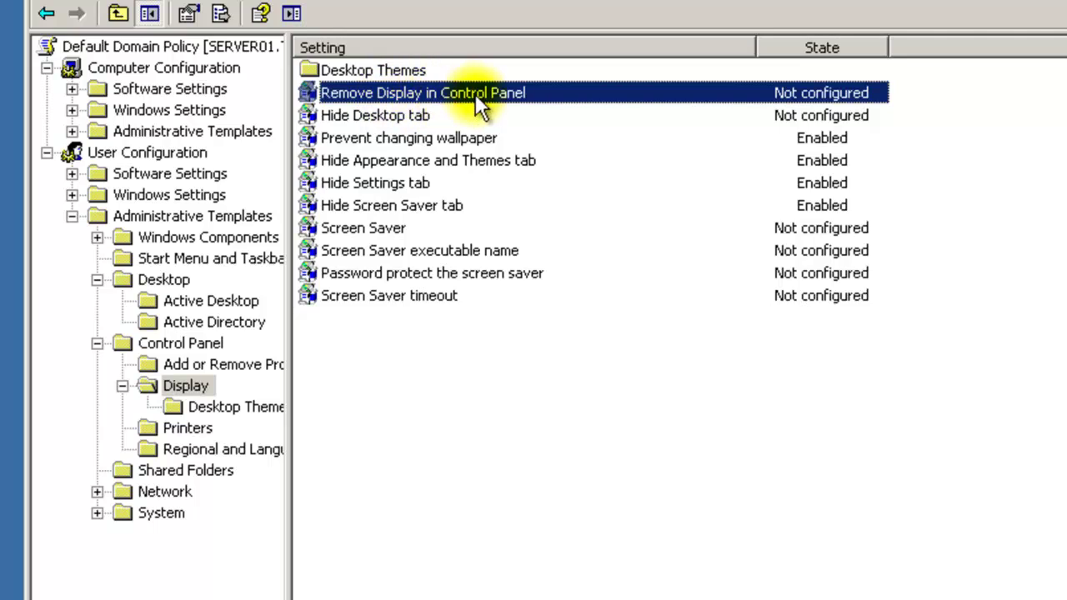
double_click(475, 93)
click(336, 193)
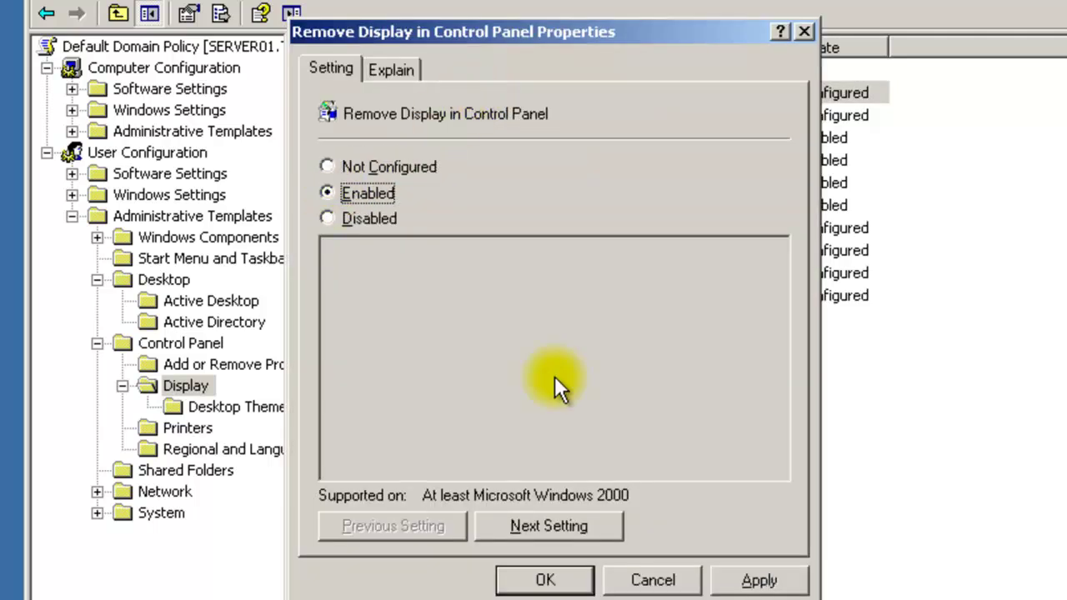
click(758, 578)
click(577, 579)
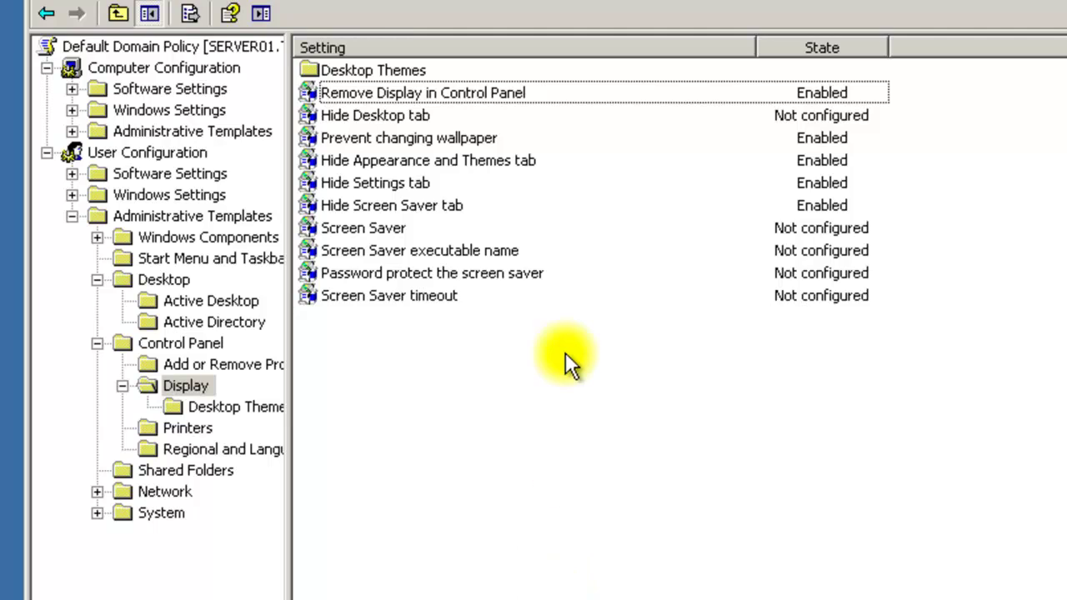
click(370, 115)
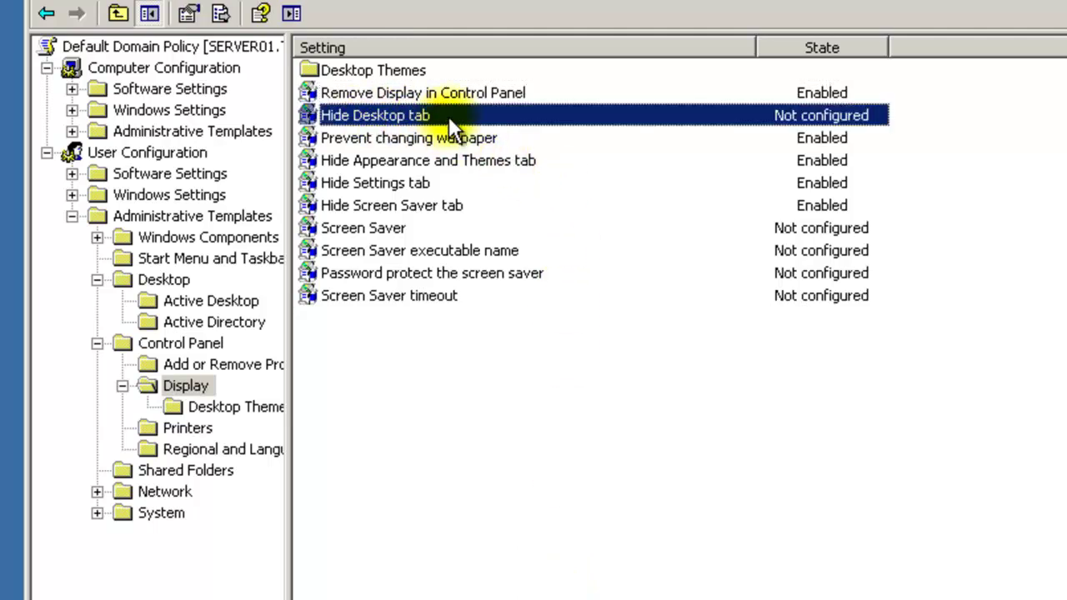
double_click(465, 116)
click(350, 194)
click(751, 578)
click(545, 581)
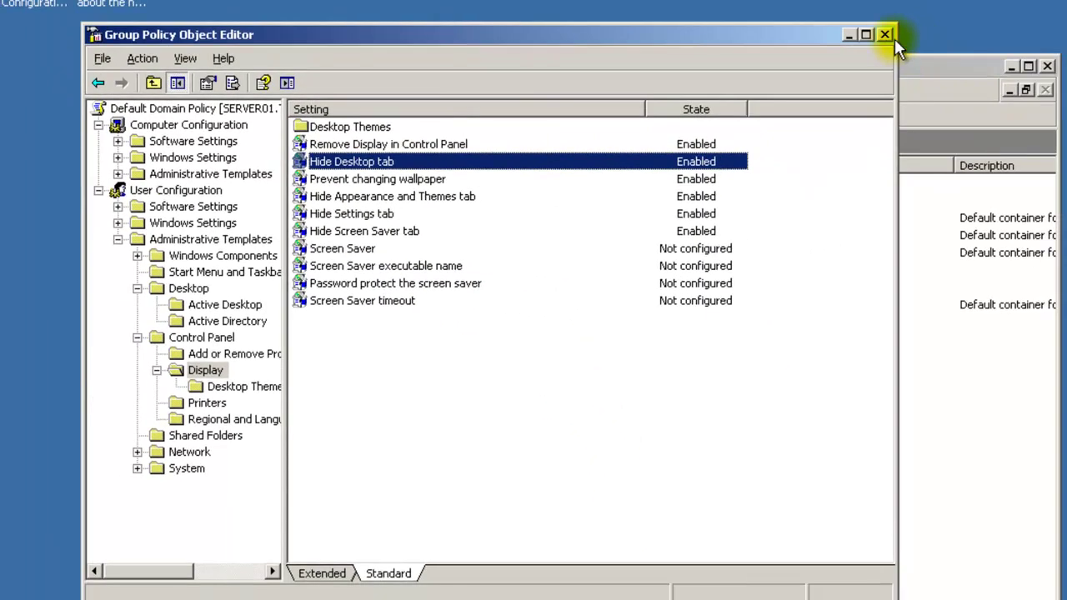
Step: Close the policy editor, rename the domain's policy link to 'Wallpaper Policy', and close properties
click(888, 35)
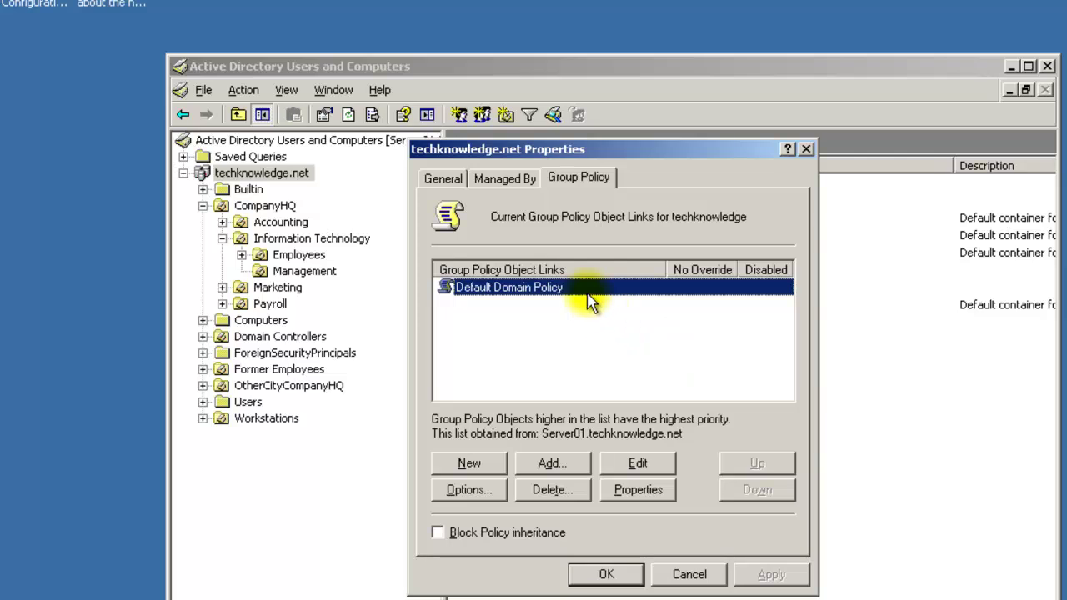
click(557, 290)
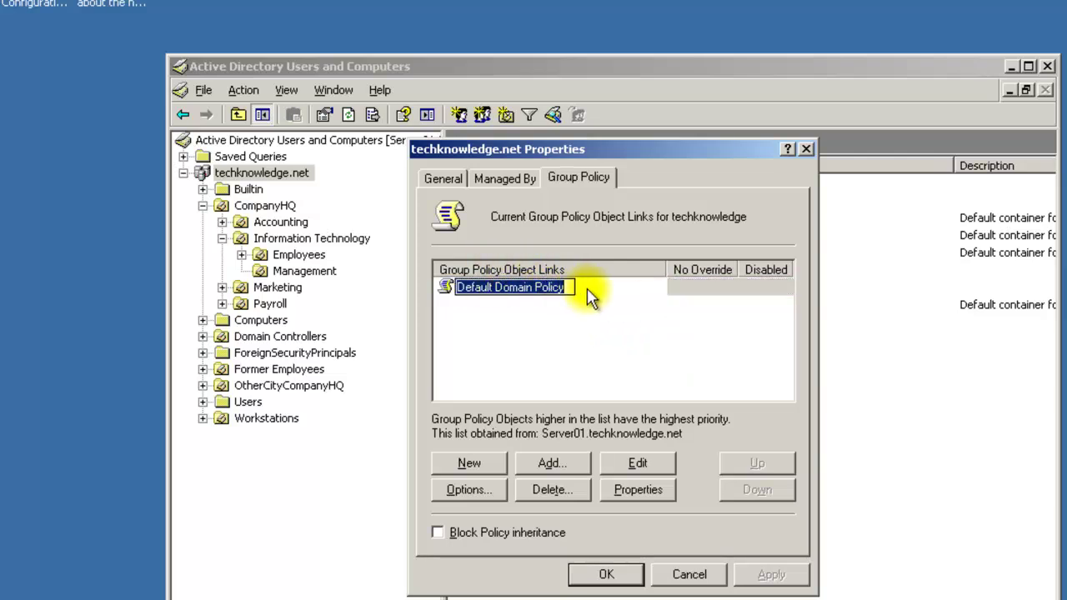
text(Wallpaper)
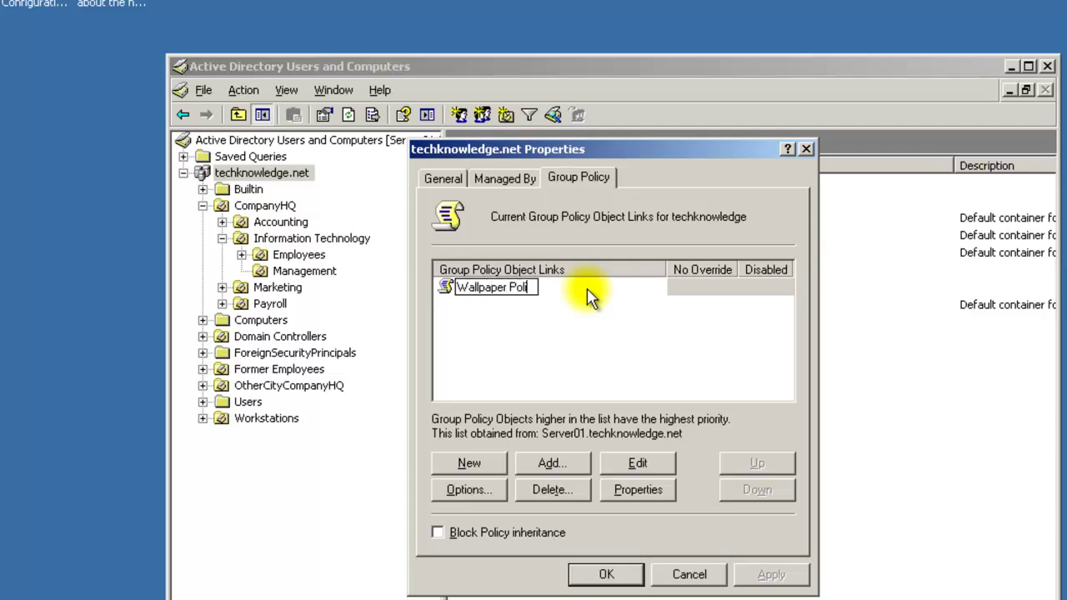
click(533, 310)
click(525, 288)
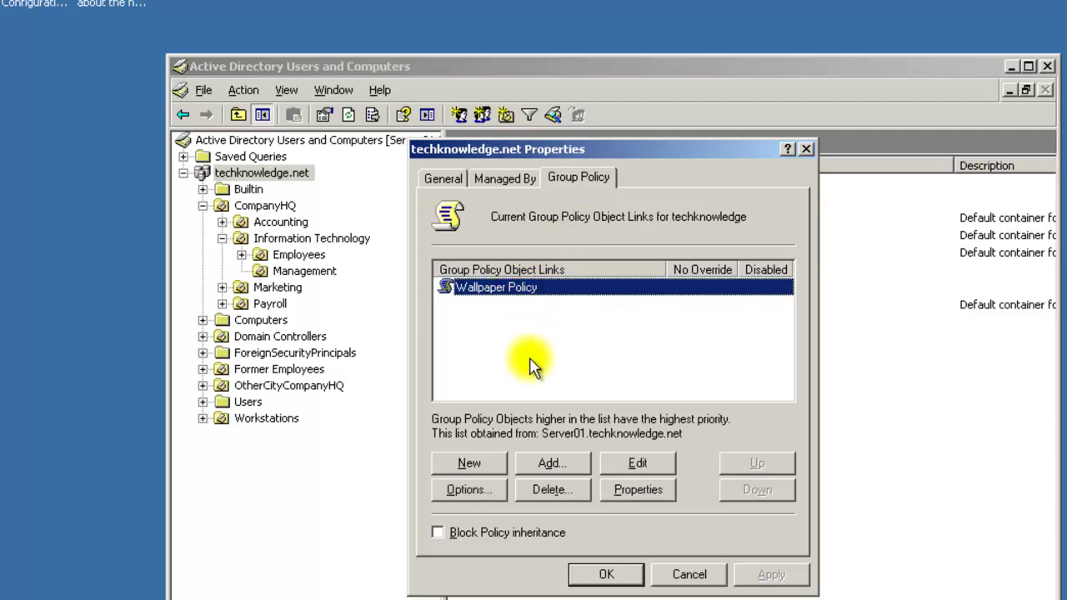
click(519, 337)
click(497, 296)
click(500, 329)
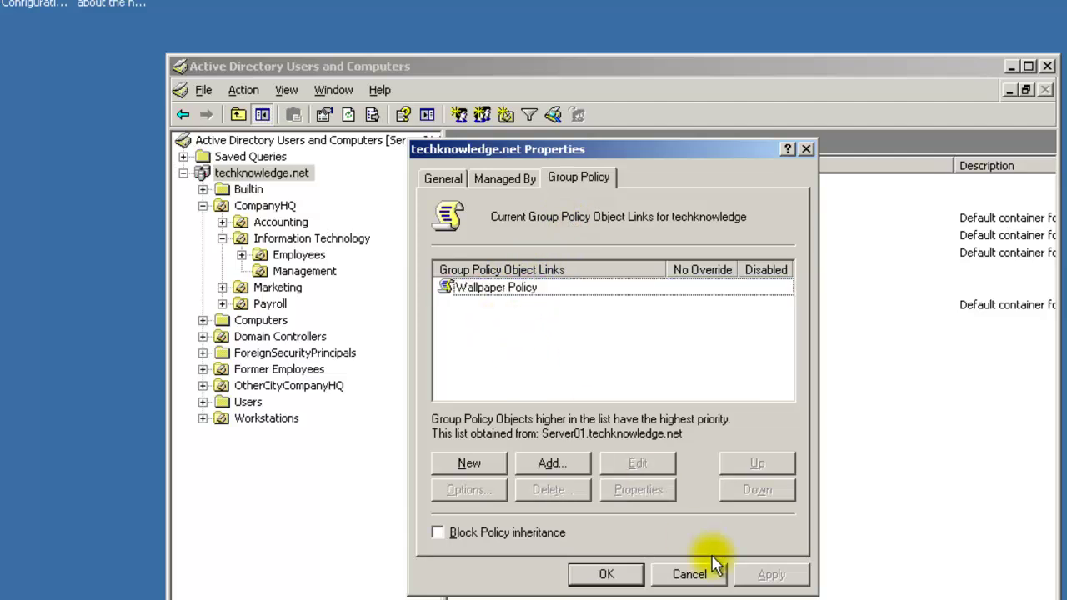
click(606, 574)
Step: Reopen techknowledge.net properties to verify Wallpaper Policy on the Group Policy tab
double_click(260, 177)
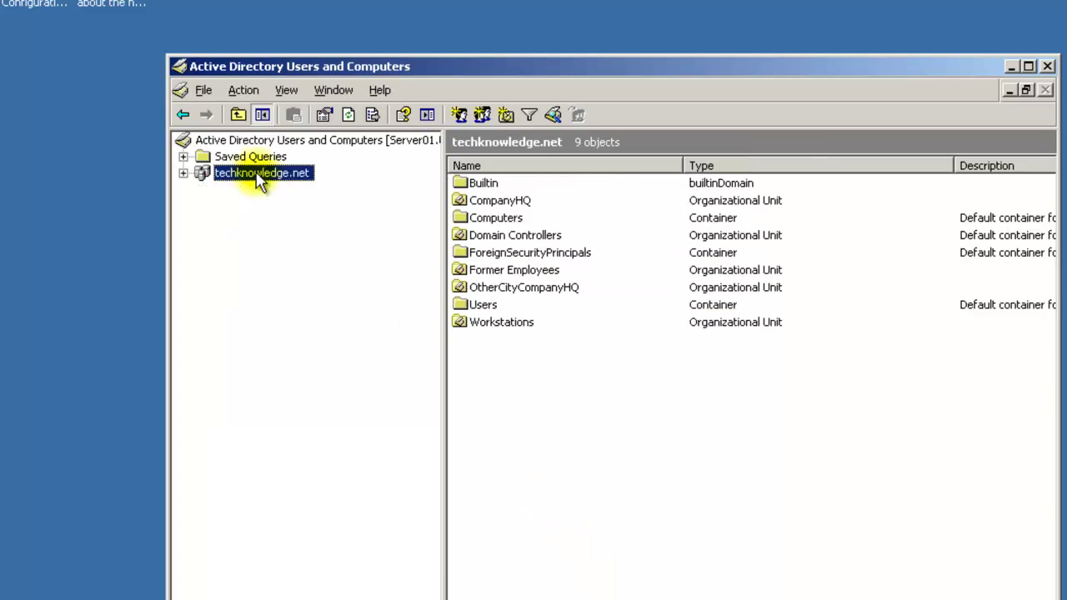
double_click(260, 177)
right_click(260, 178)
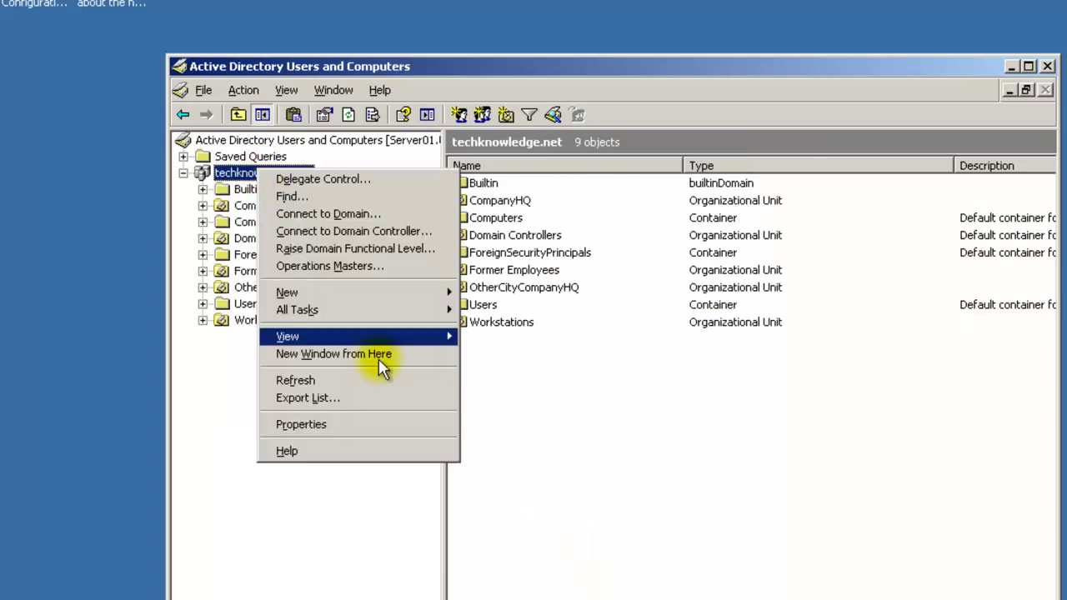
click(359, 426)
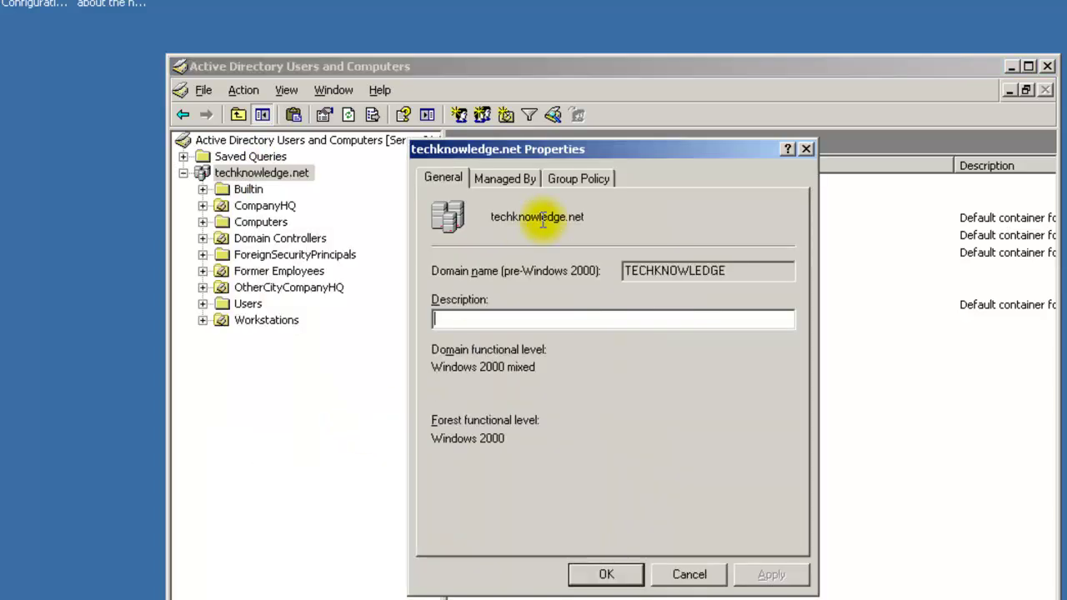
click(579, 178)
click(487, 321)
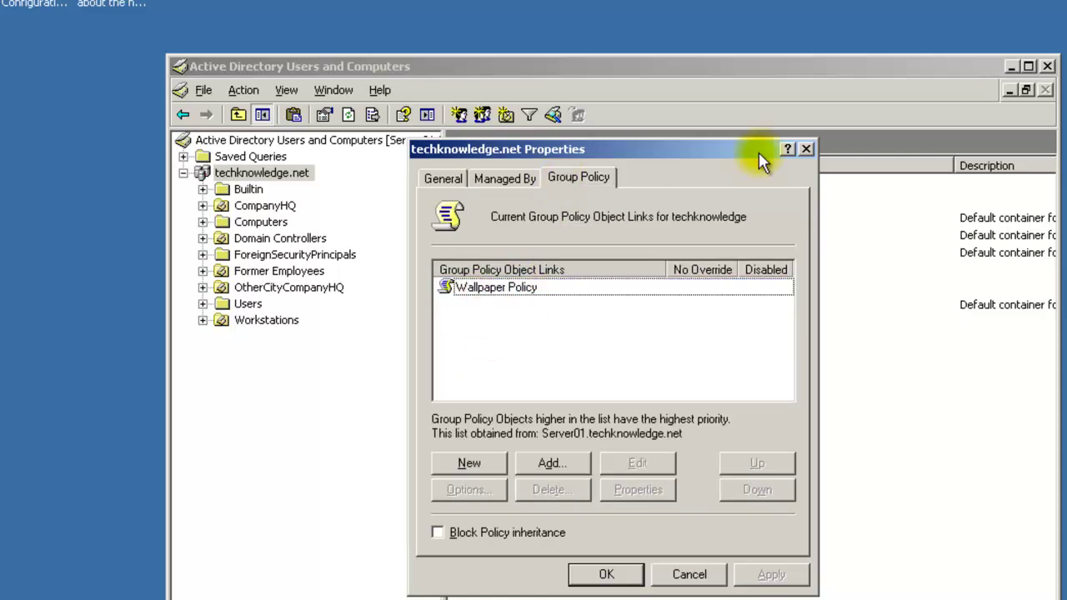
click(807, 149)
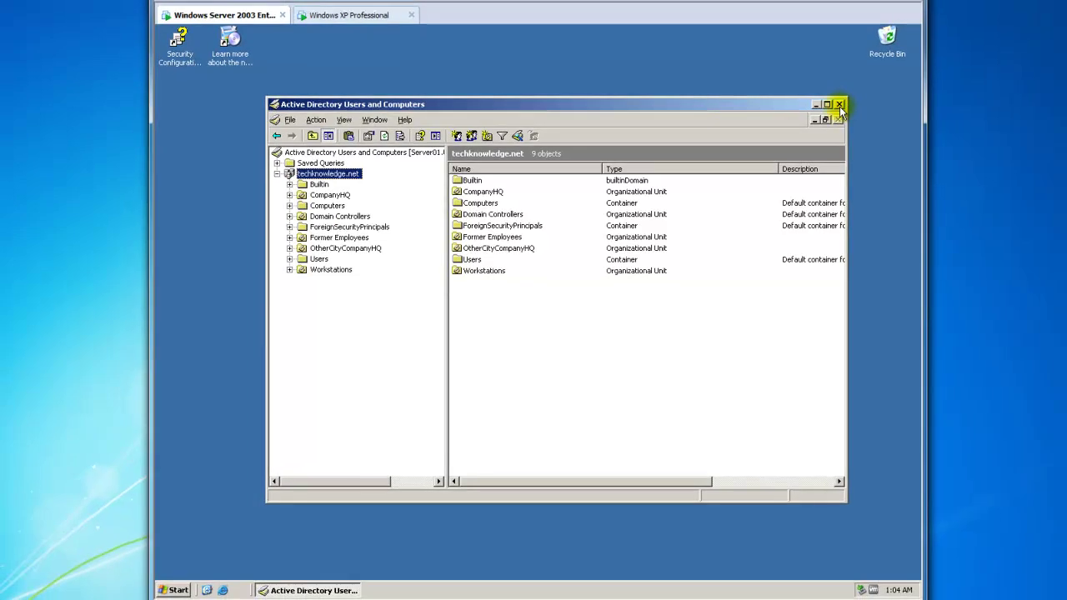
Step: Switch to the Windows XP machine and run gpupdate.exe from the Run prompt
click(840, 105)
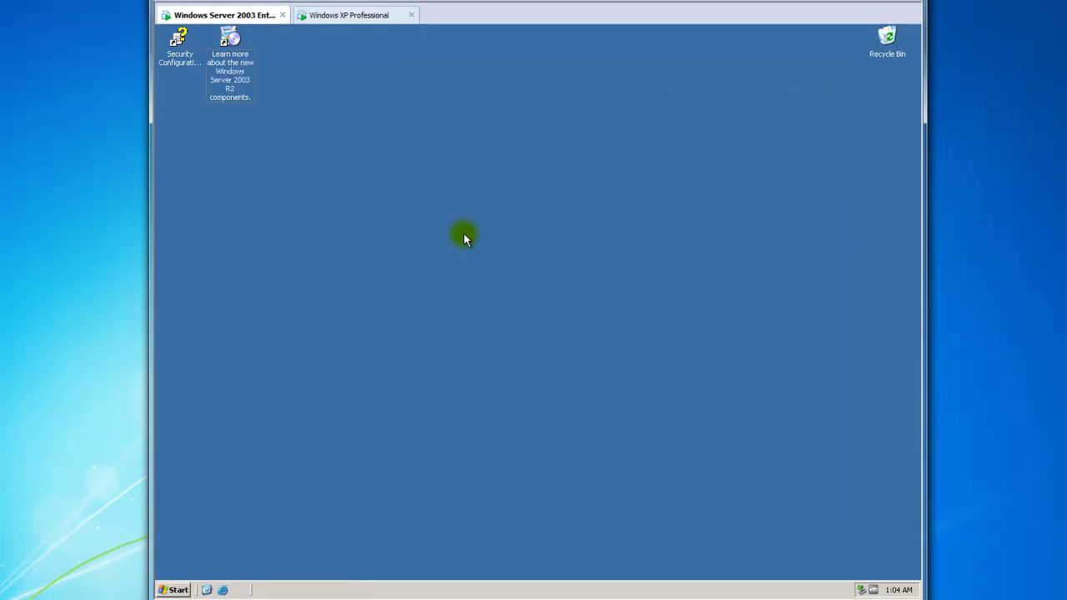
click(322, 20)
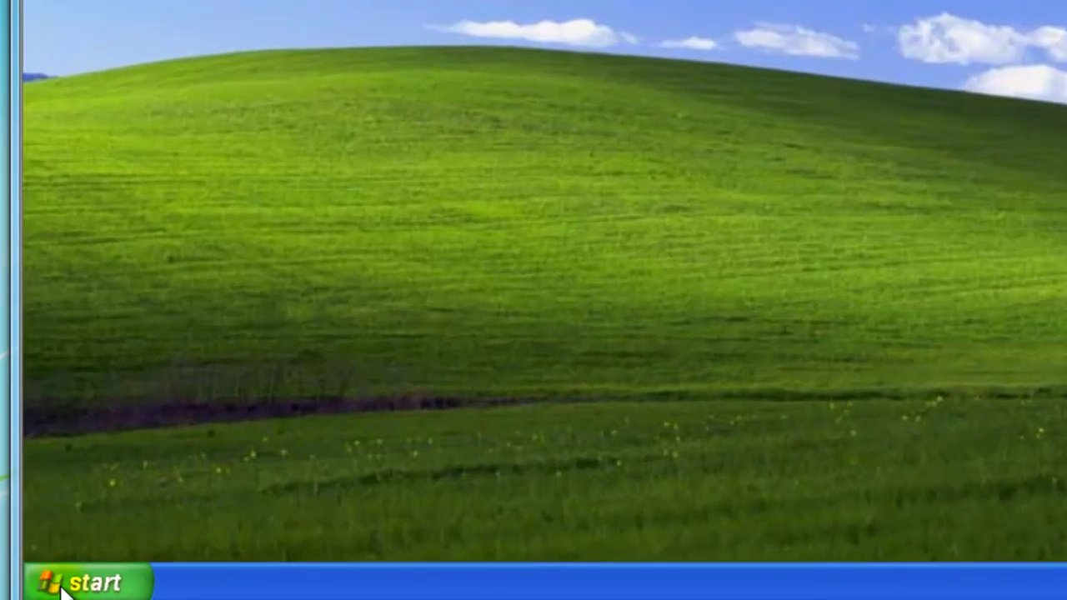
click(188, 588)
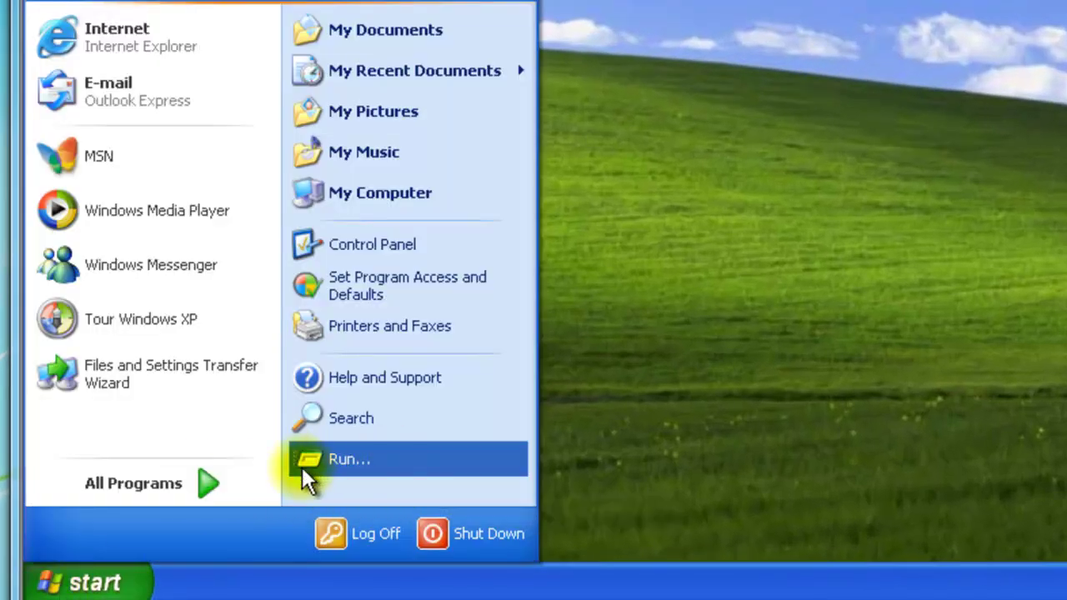
click(369, 460)
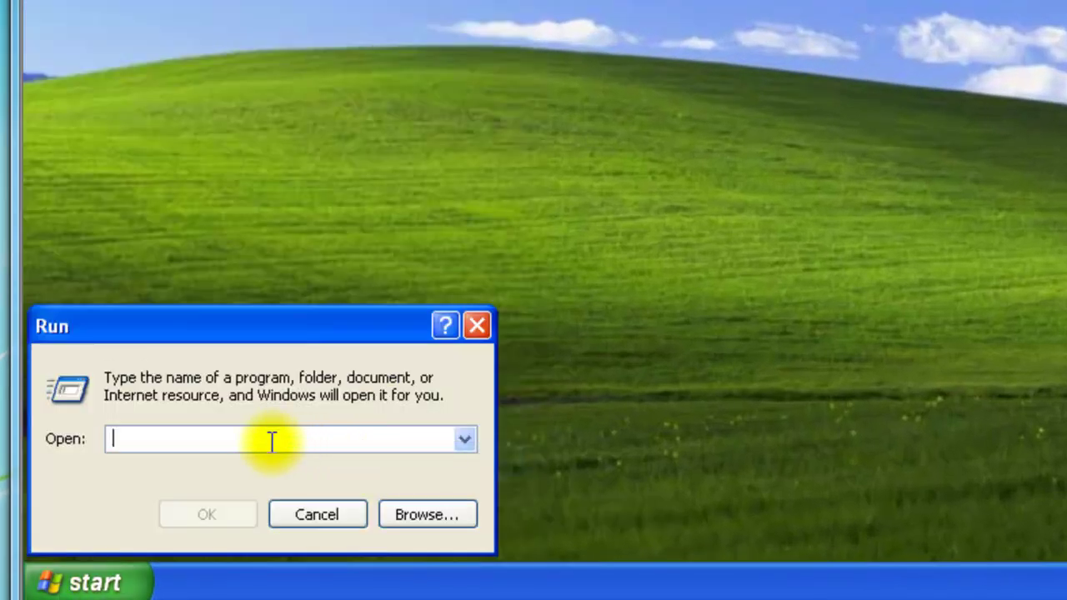
text(gpupdate.exe)
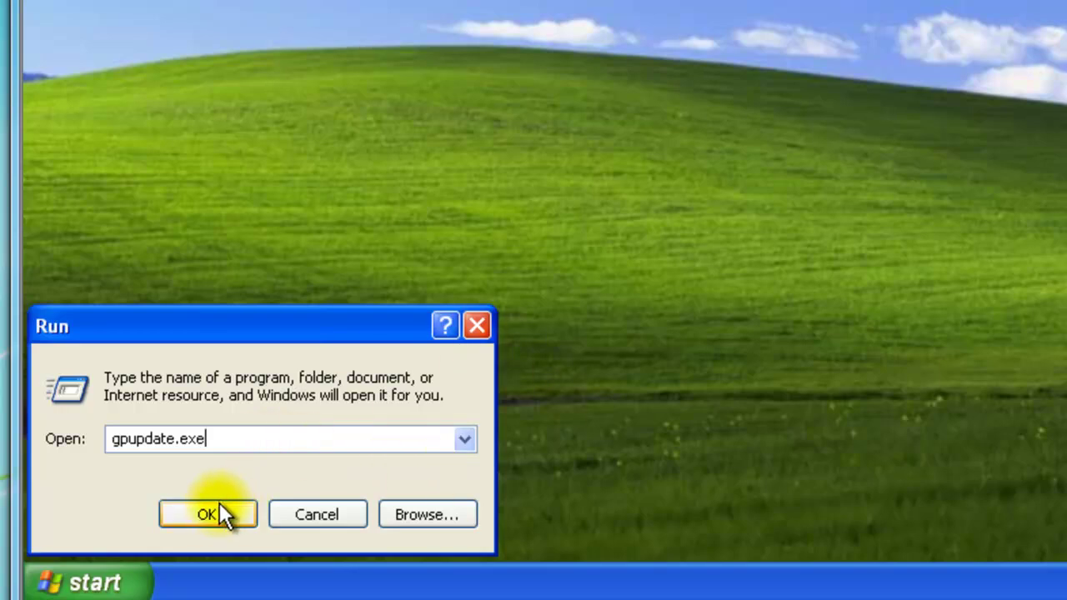
click(478, 328)
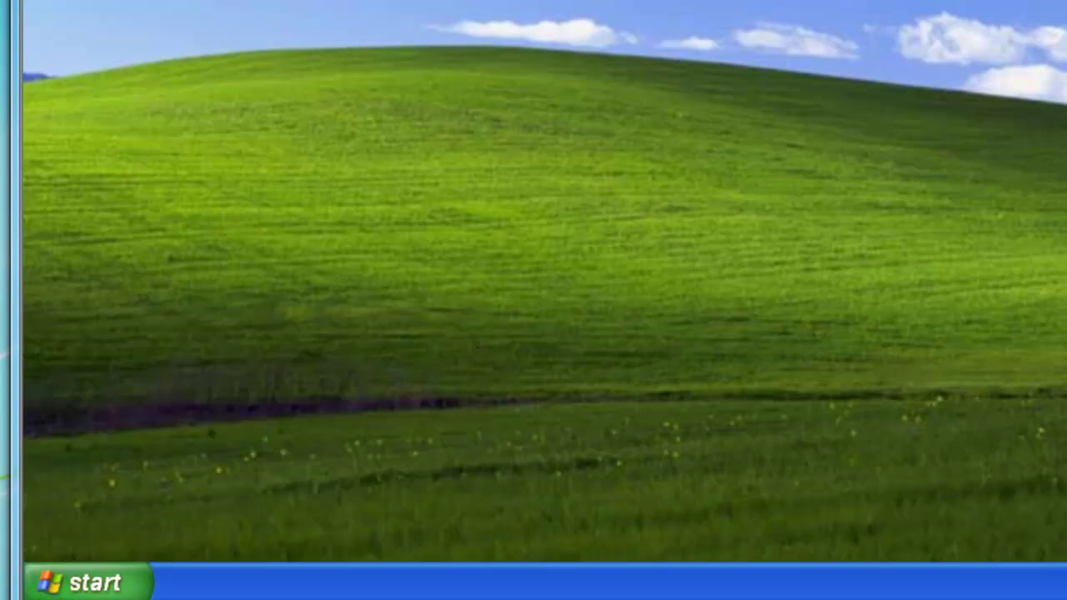
Step: Log the current user off Windows XP
click(117, 581)
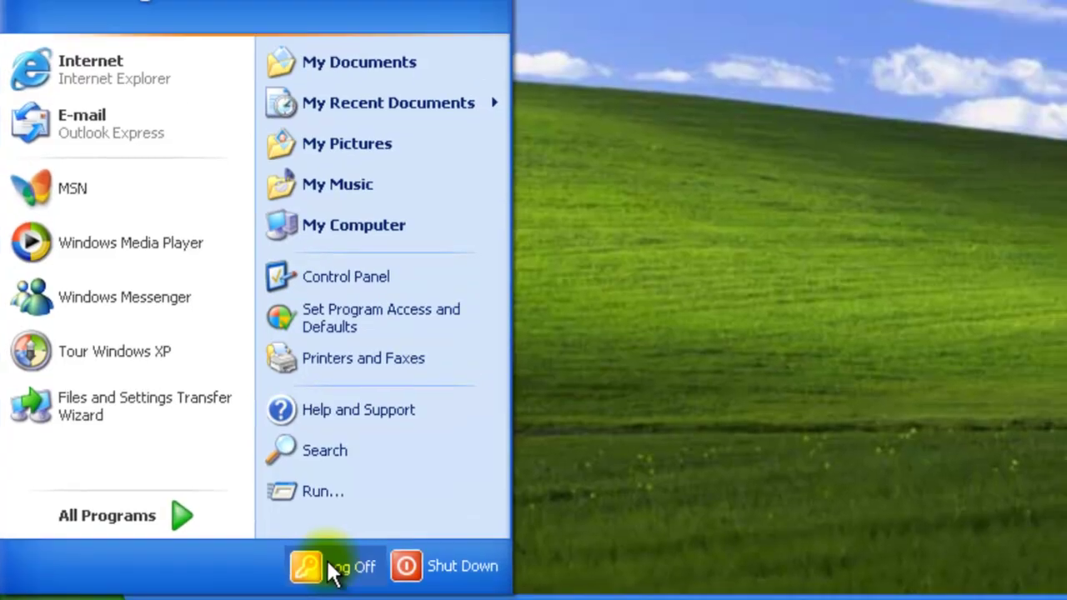
click(333, 572)
click(509, 345)
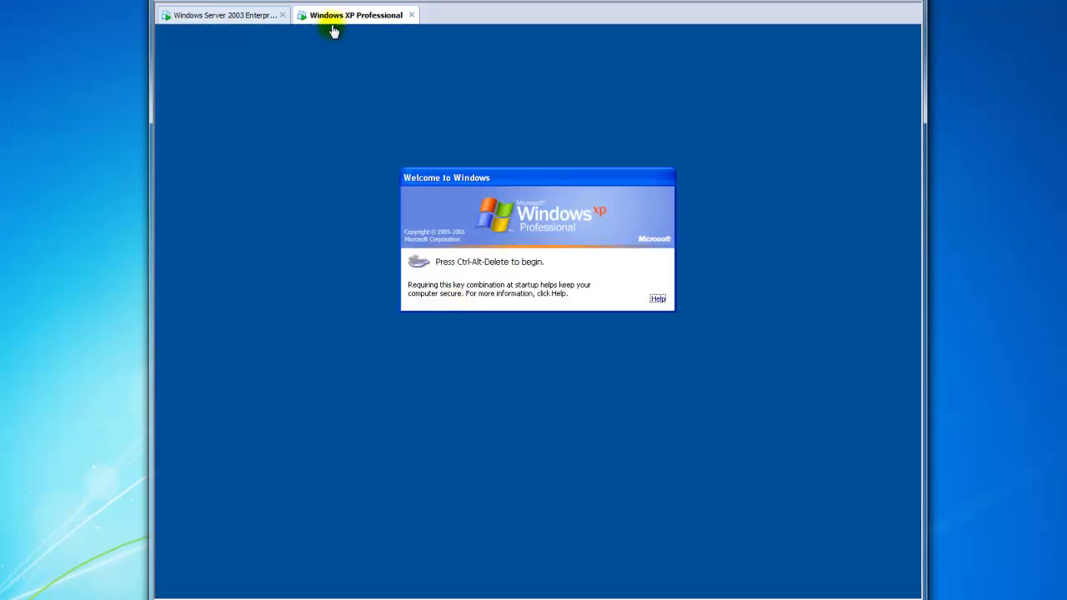
Step: Log back on to Windows XP as the domain user via Send Ctrl+Alt+Del
right_click(335, 22)
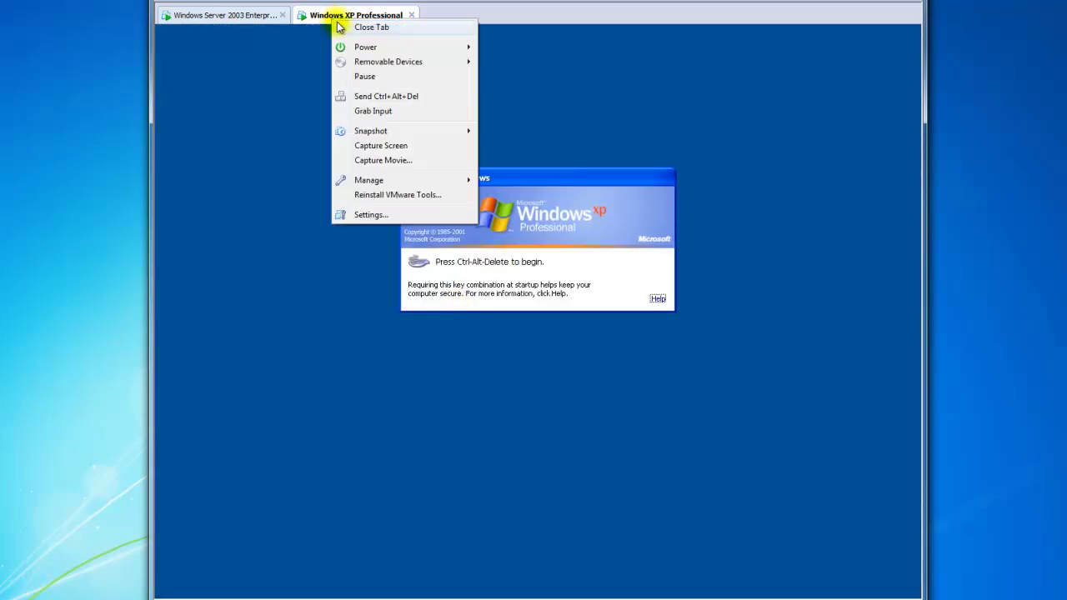
click(402, 96)
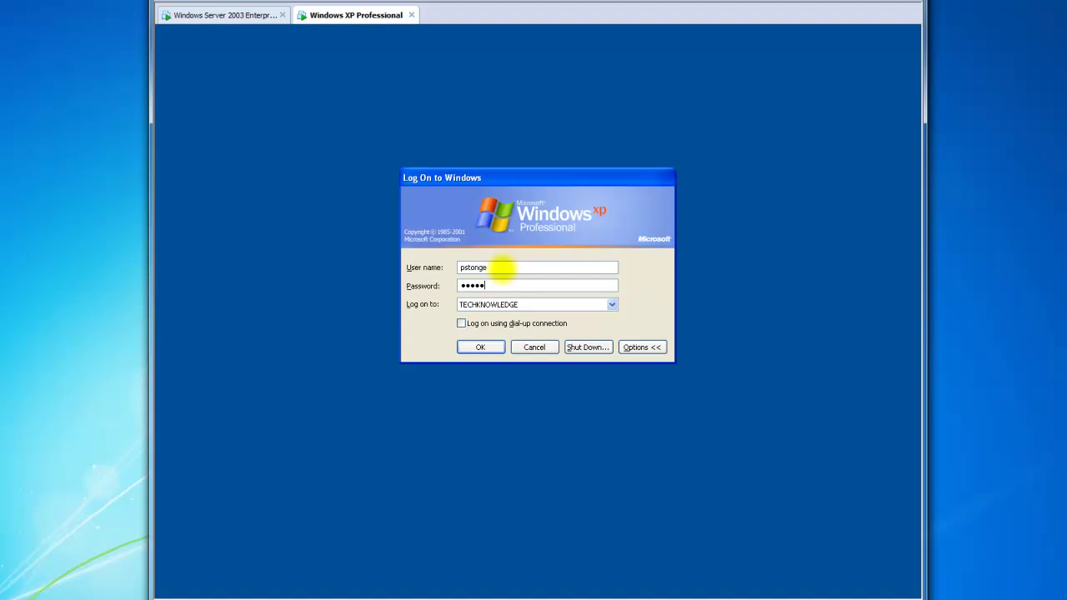
key(Return)
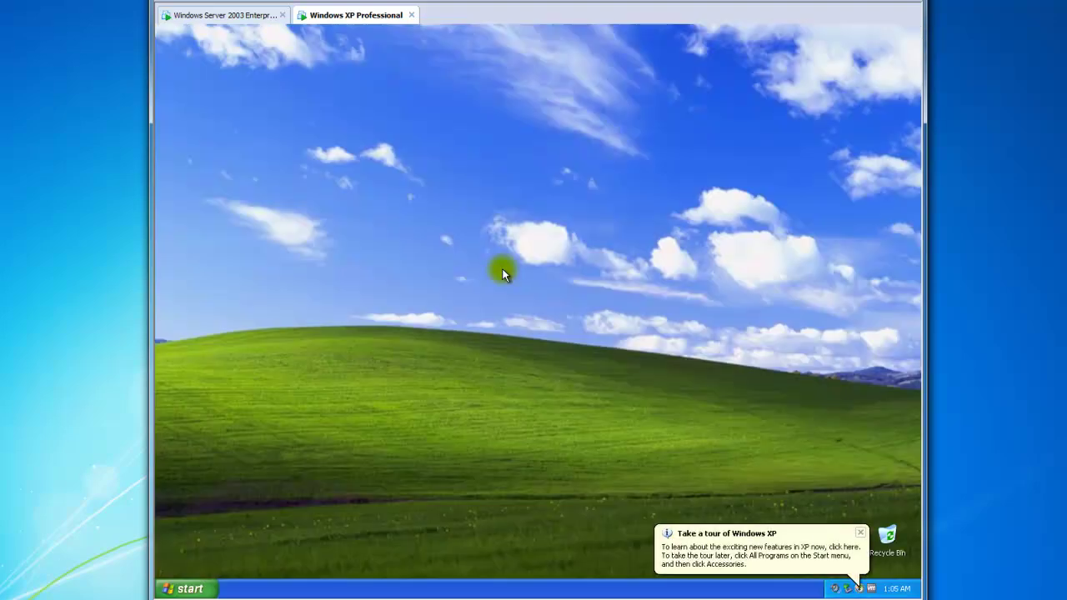
Step: Confirm Display is disabled by the administrator from both Control Panel and desktop Properties
click(185, 588)
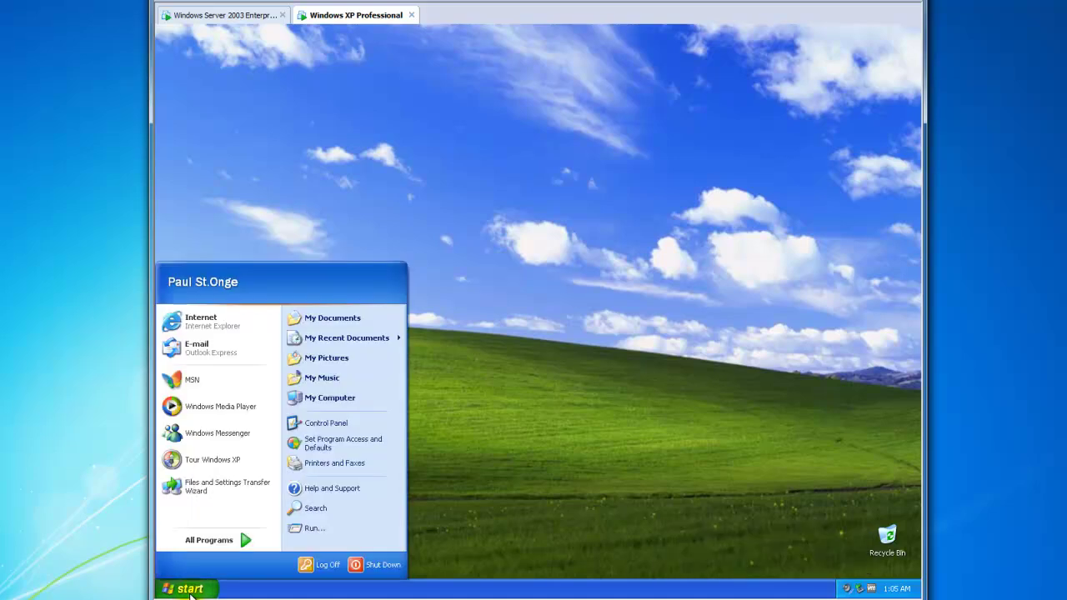
click(321, 423)
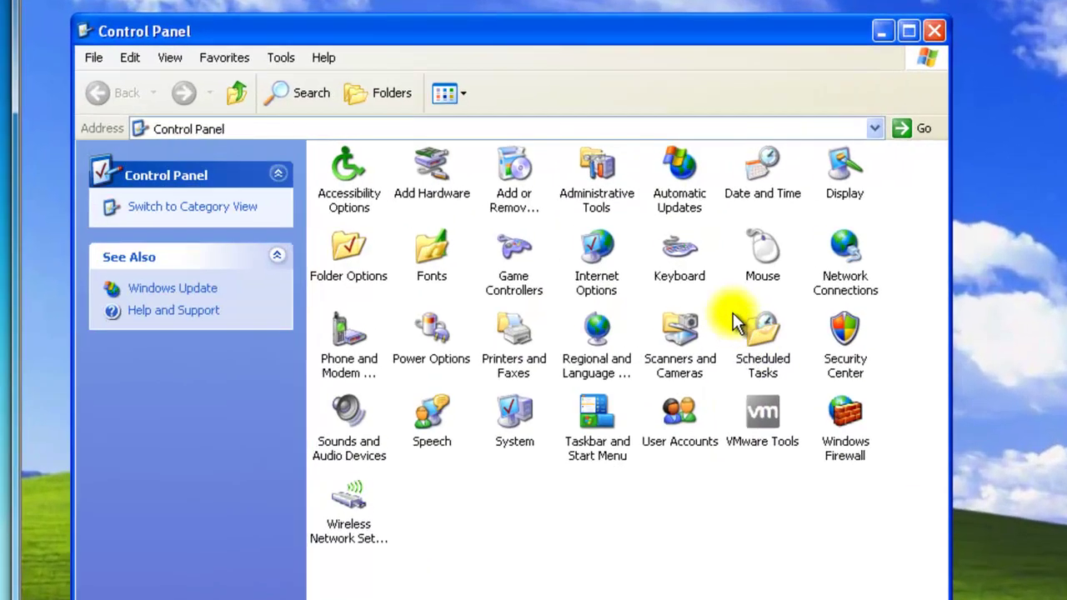
double_click(857, 177)
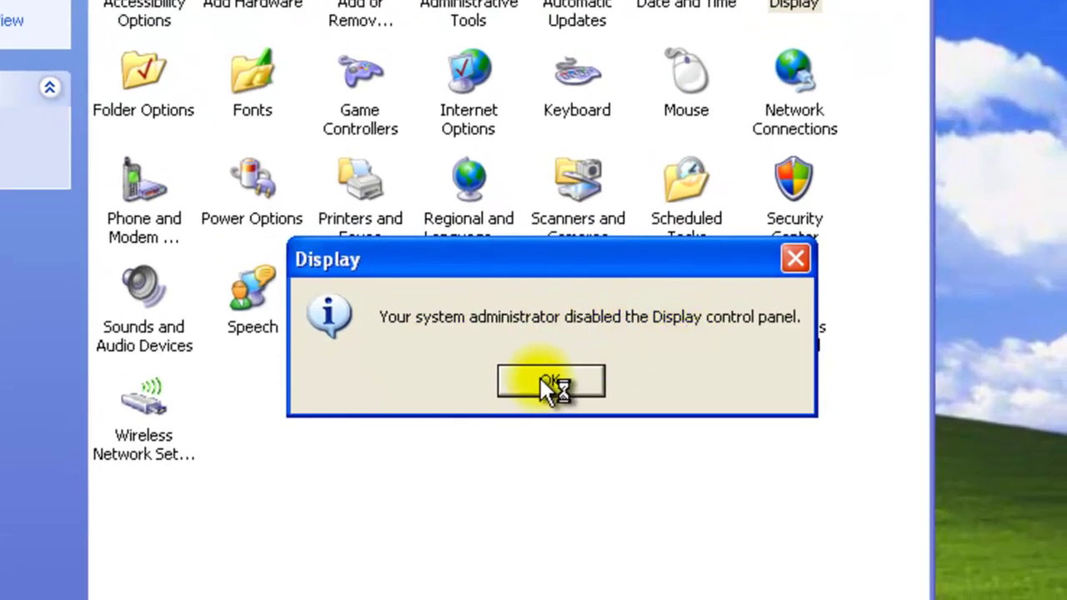
click(539, 376)
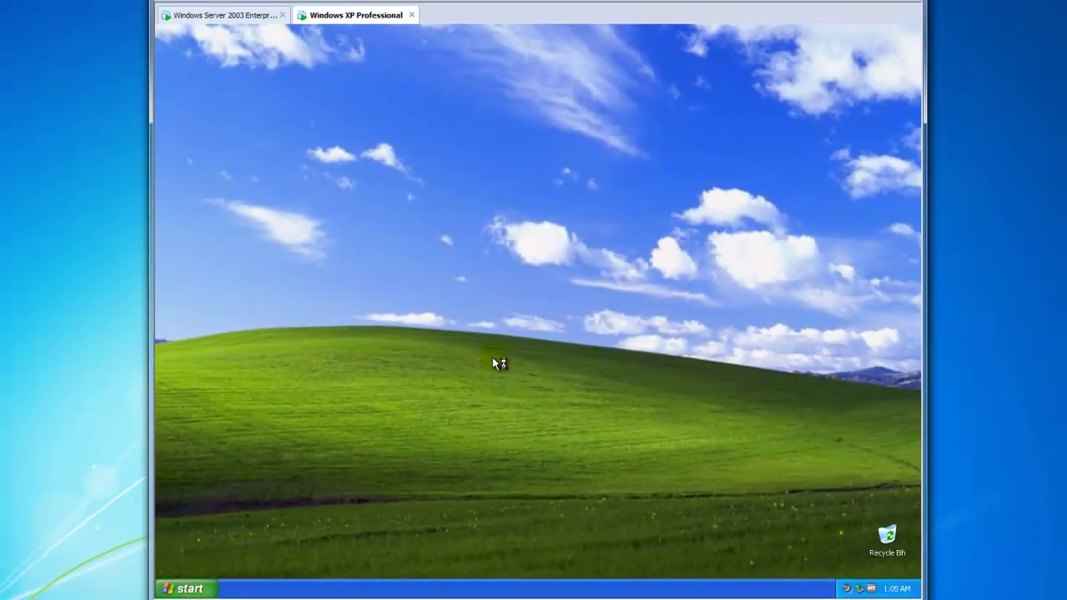
right_click(475, 363)
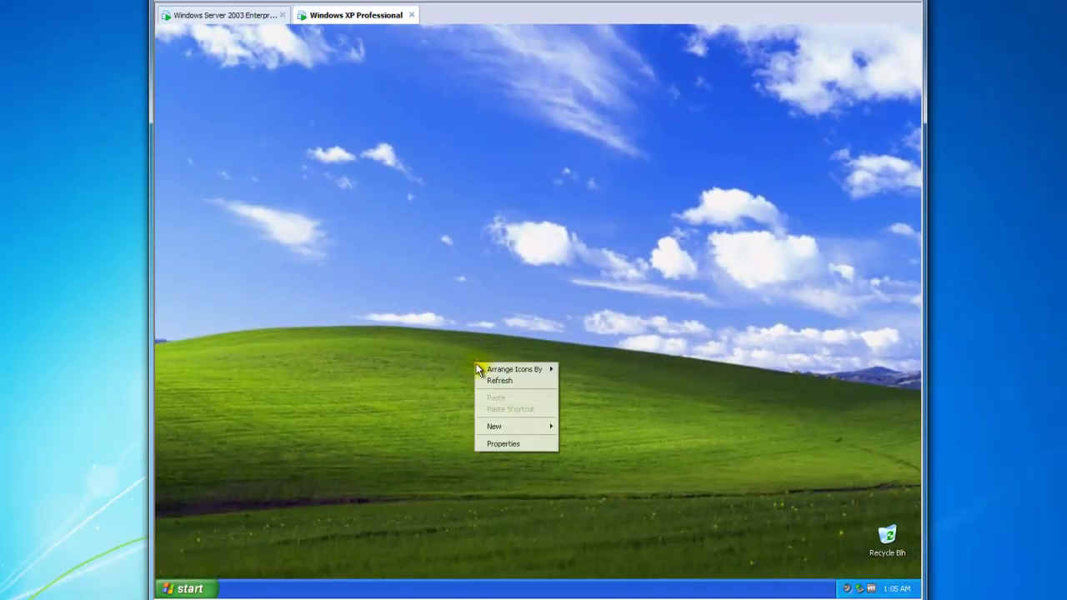
click(520, 444)
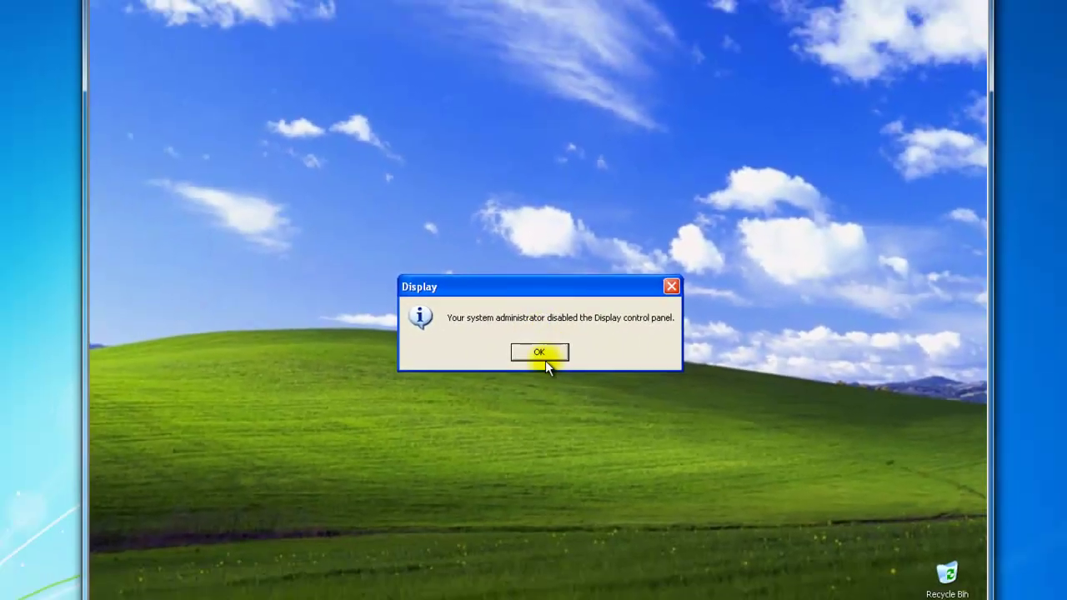
click(545, 358)
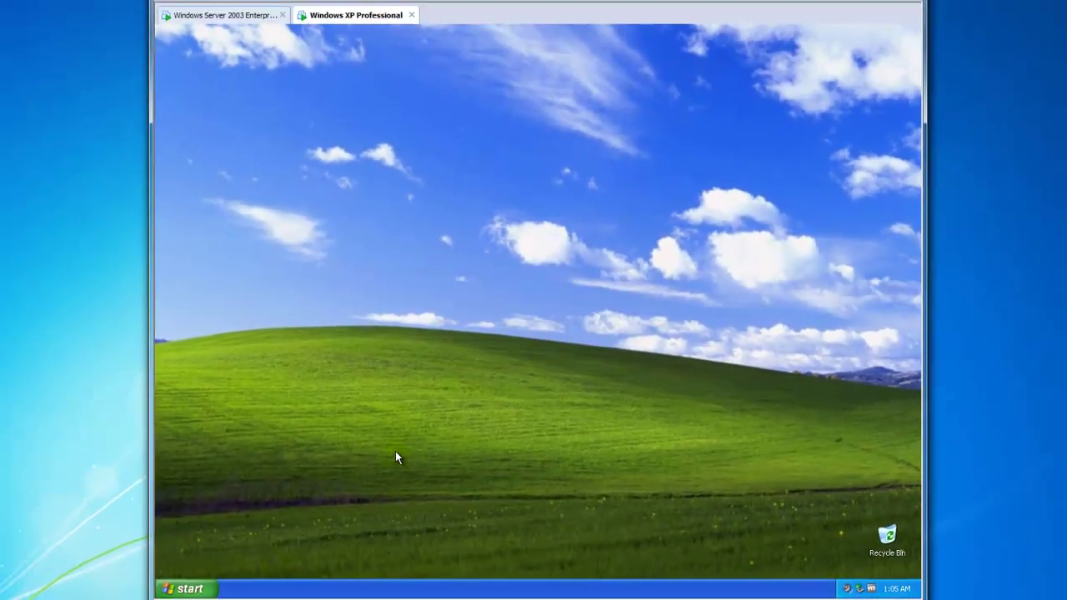
Step: Open Active Directory Users and Computers and browse to techknowledge.net > Information Technology > Management
drag(637, 411, 833, 433)
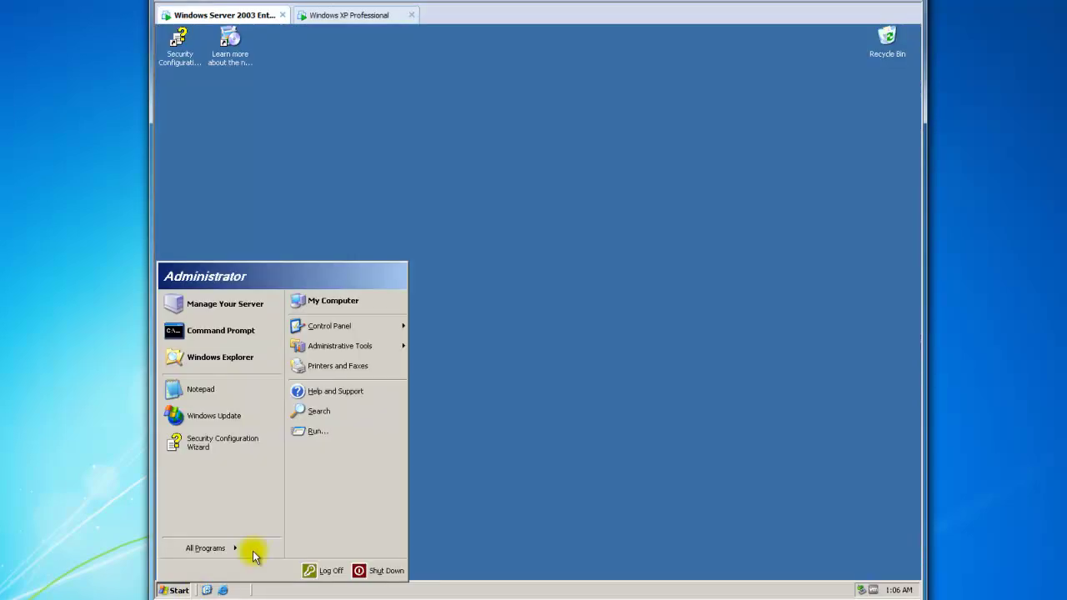
mouse_move(354, 346)
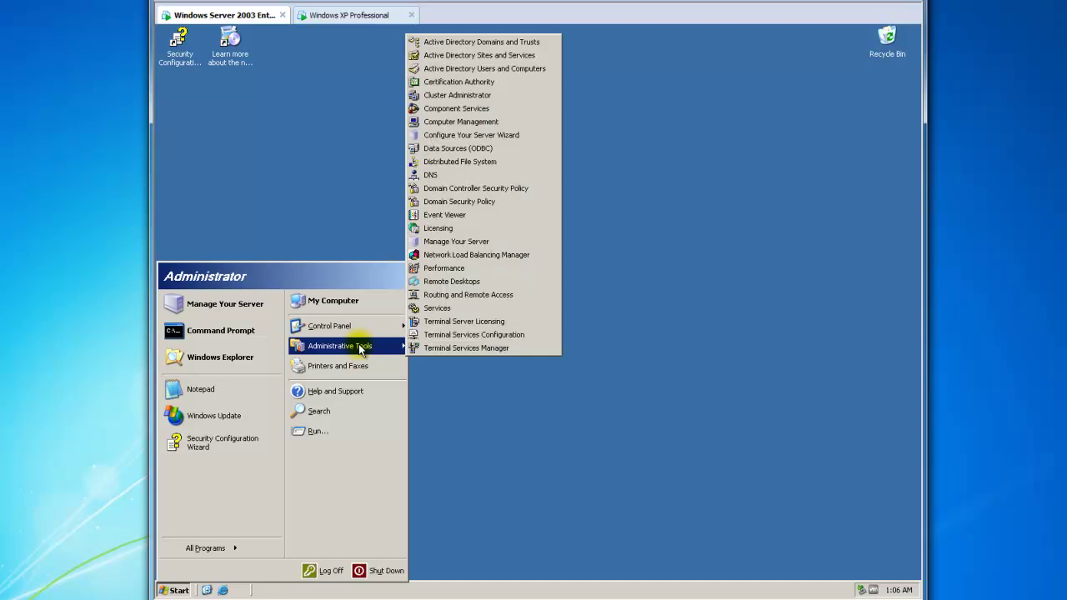
click(481, 72)
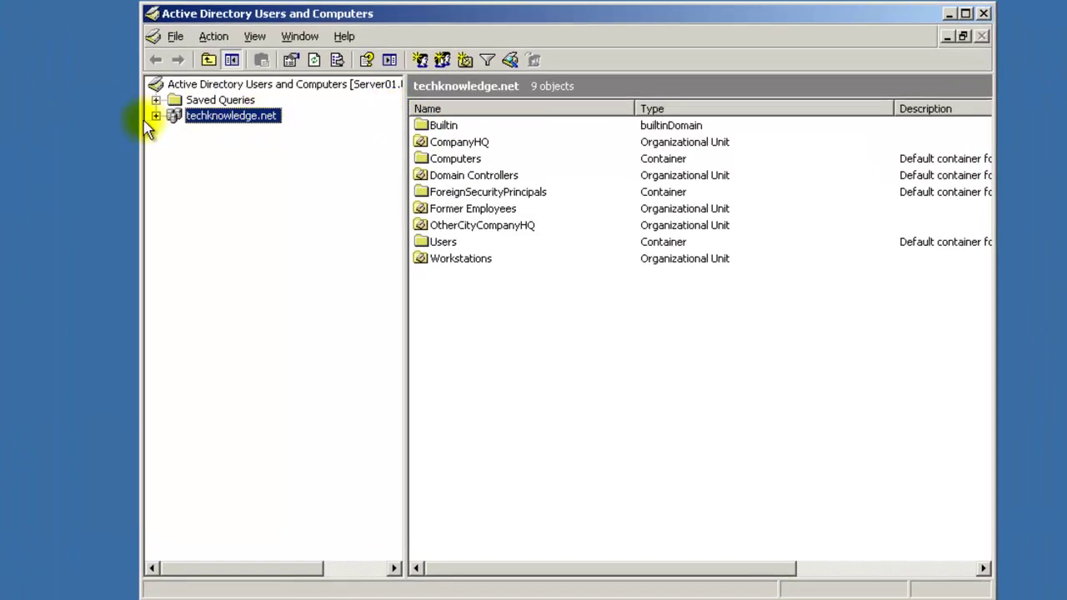
click(155, 116)
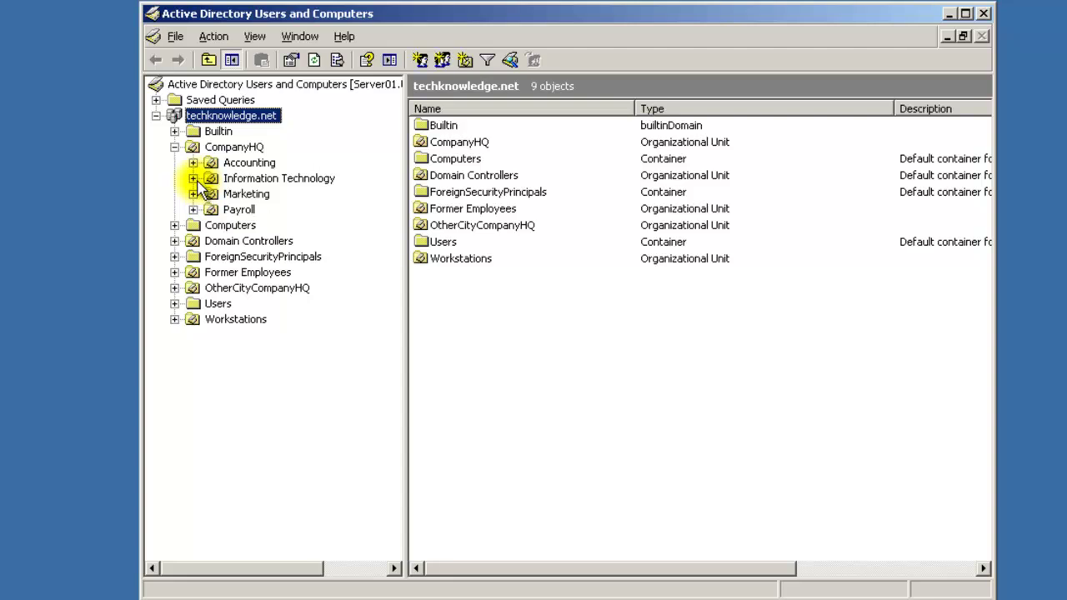
click(193, 178)
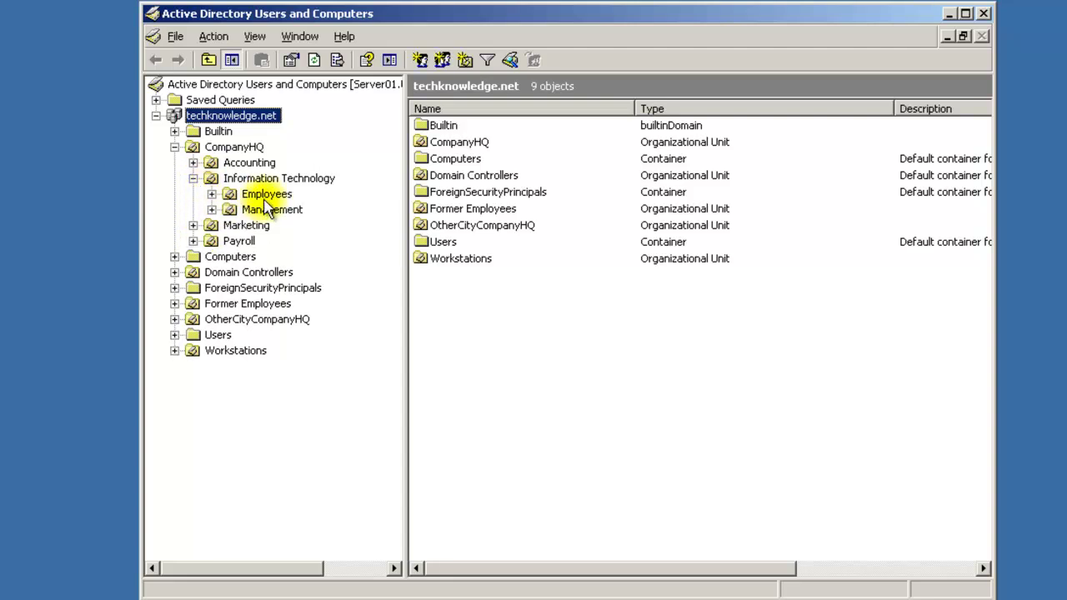
click(242, 210)
Step: Review the IT manager's group memberships on the Member Of tab, widening the Name column
click(452, 129)
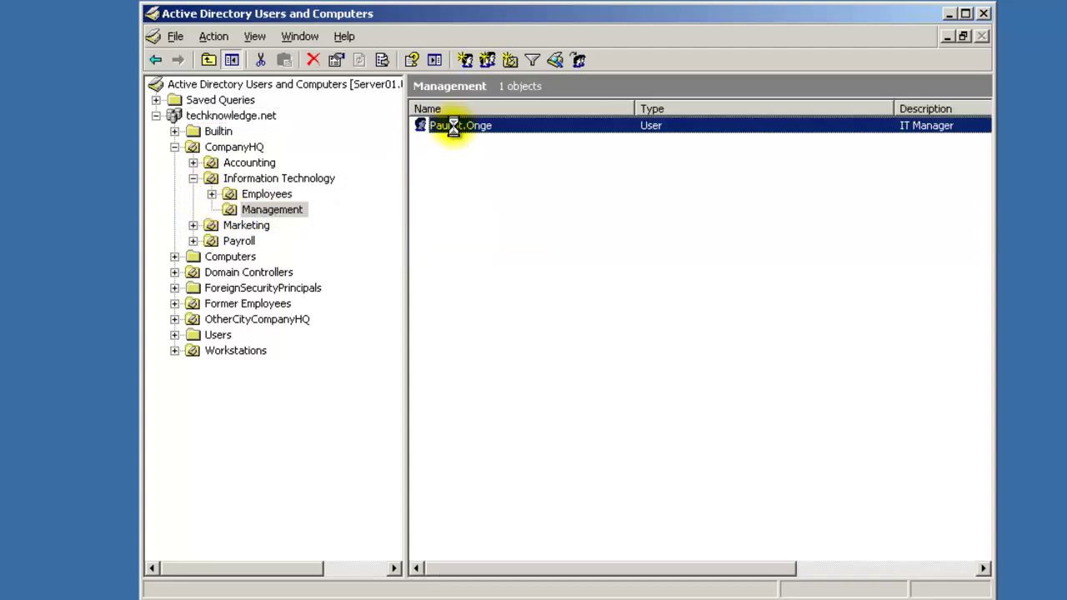
right_click(453, 127)
click(523, 345)
click(428, 105)
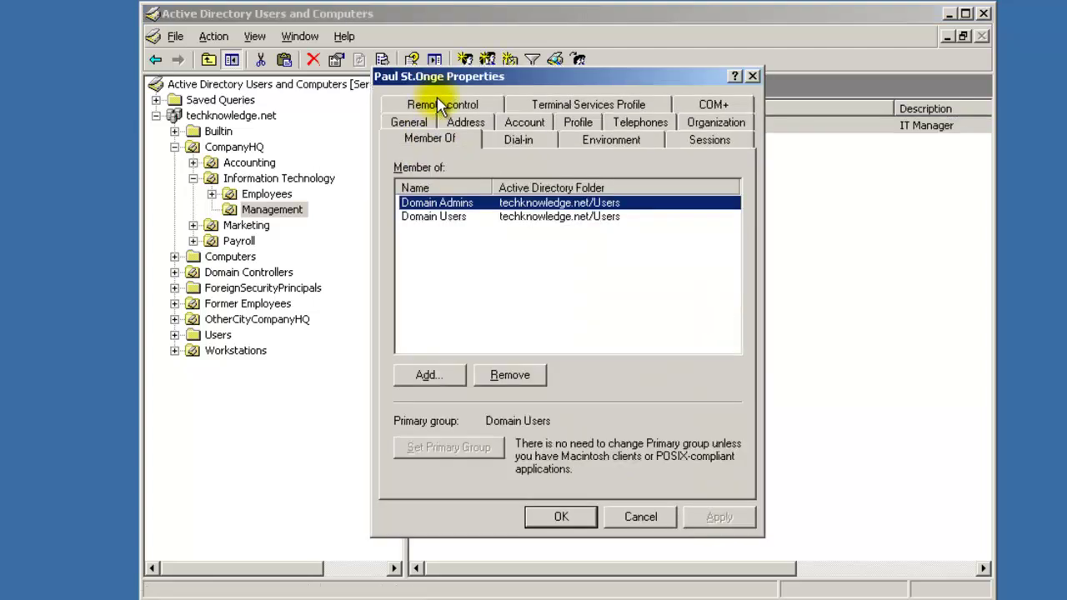
drag(492, 187, 574, 188)
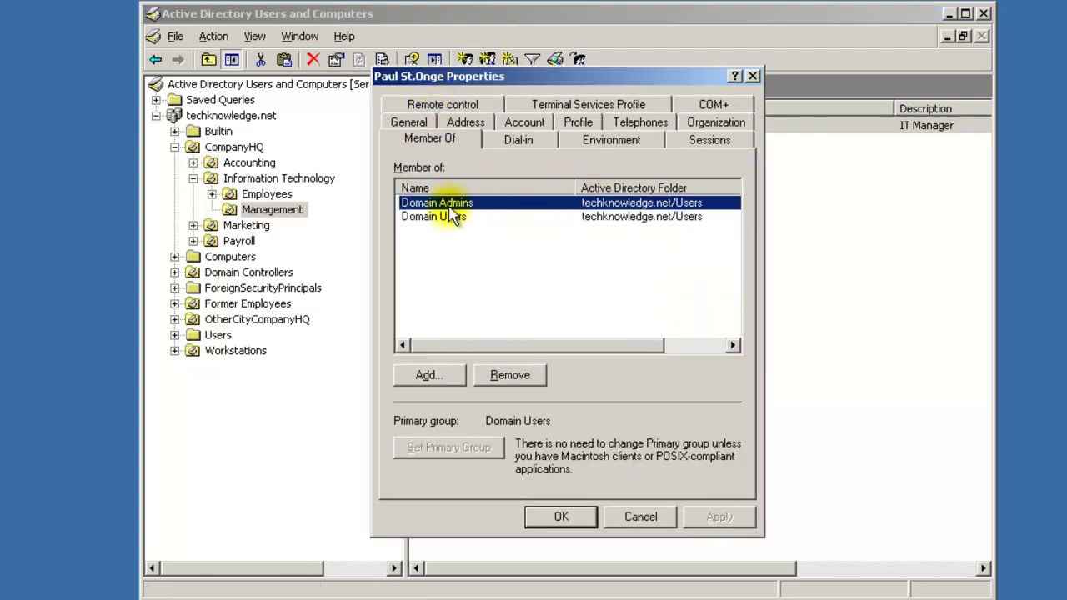
click(752, 75)
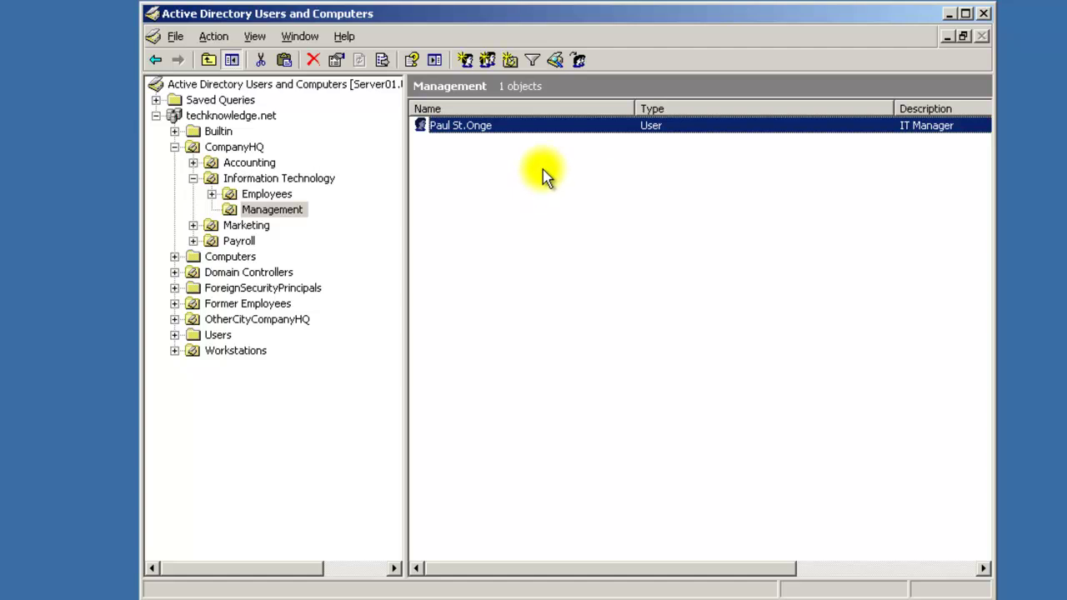
Step: Browse the domain's Users container groups, then return to the Management unit
click(215, 117)
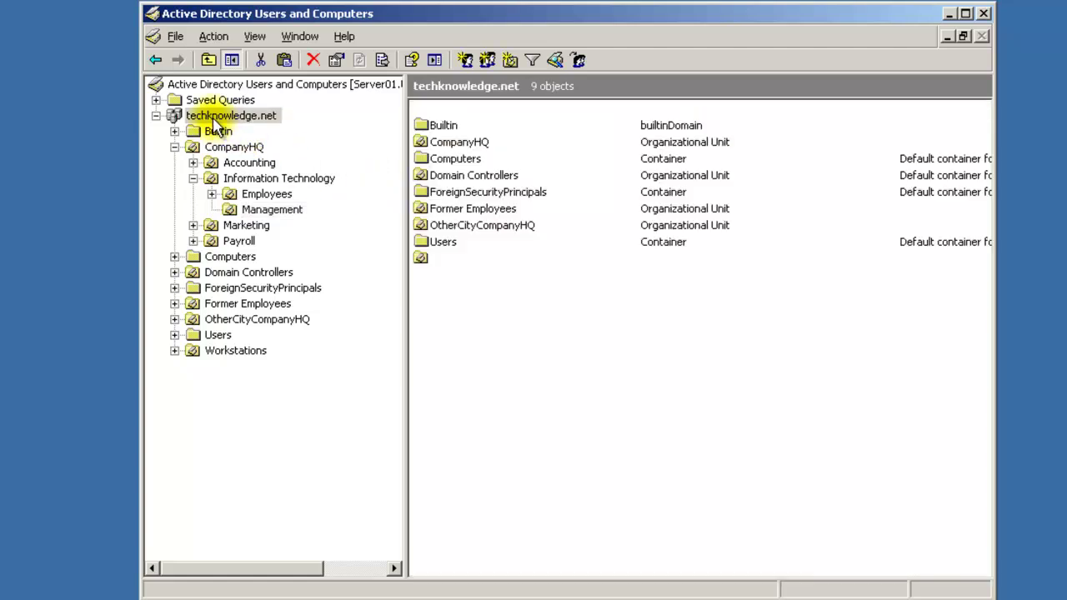
click(200, 335)
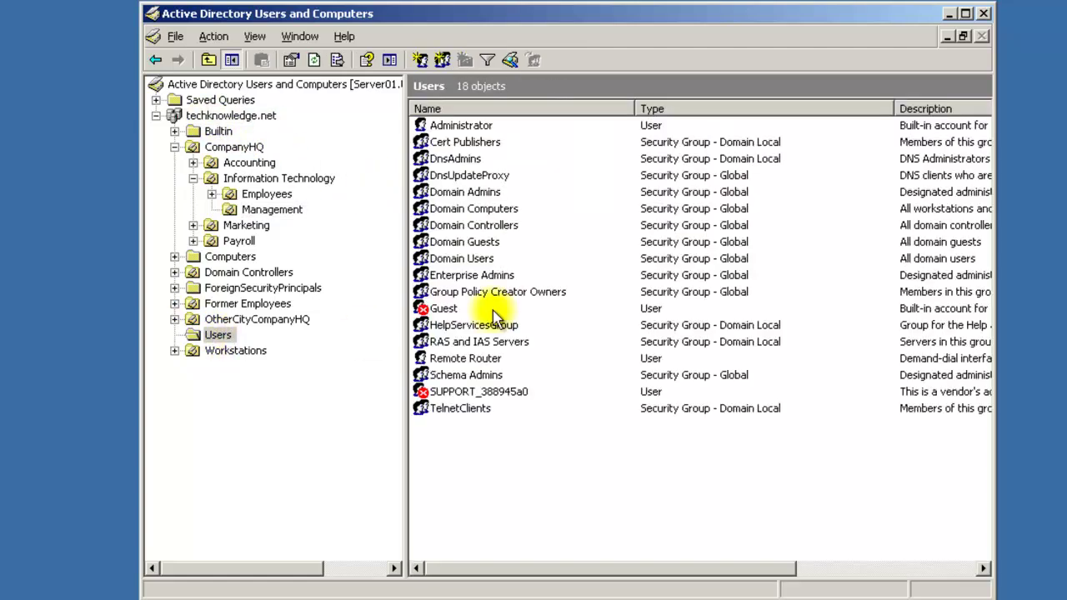
click(482, 190)
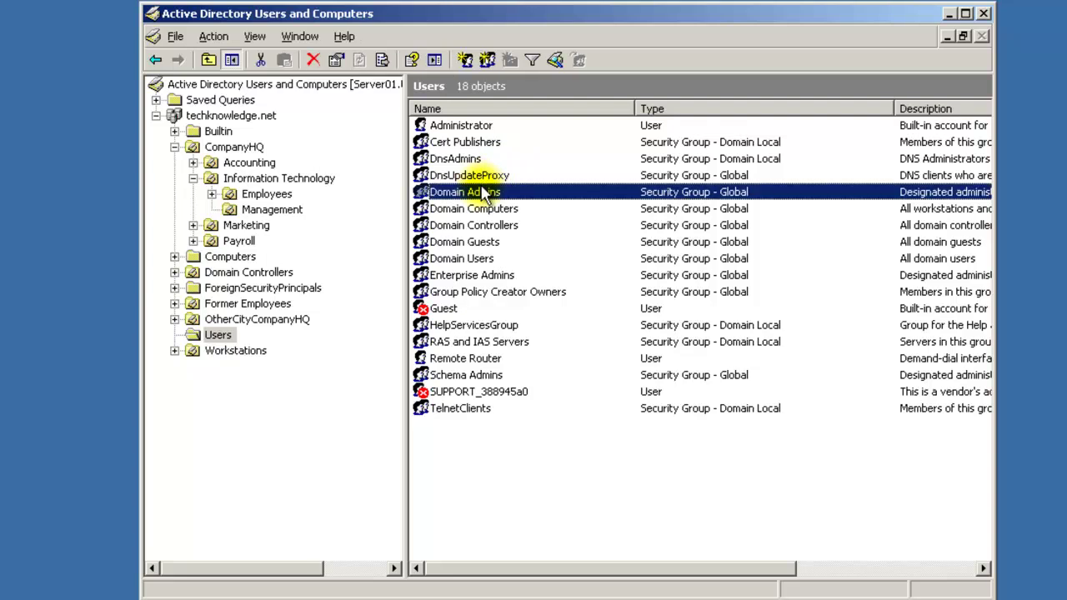
click(654, 556)
drag(665, 570, 534, 579)
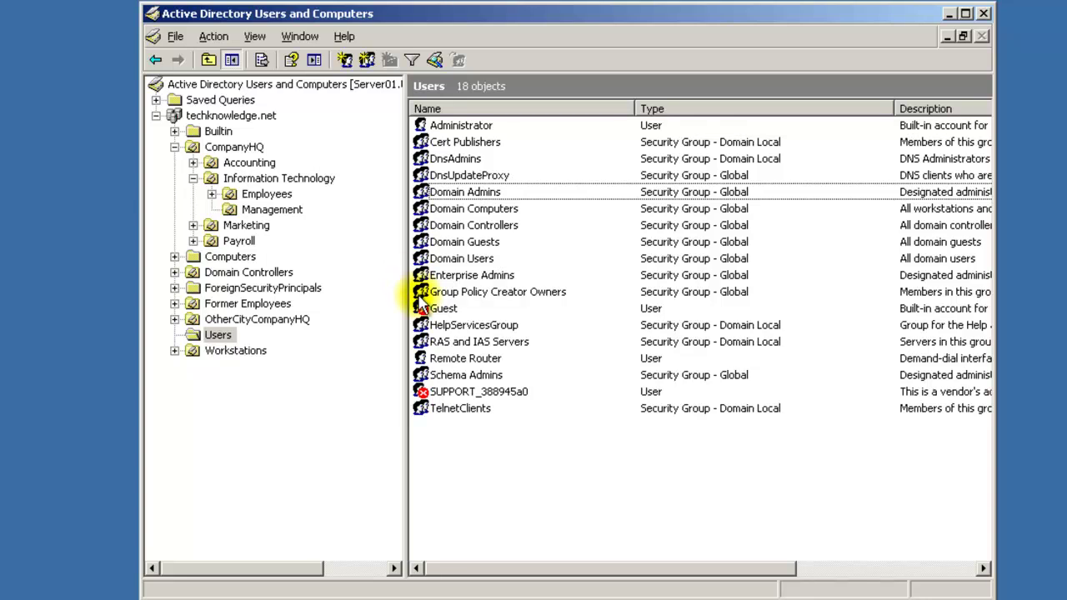
click(270, 209)
Step: Add user TEST to Management with no forced password change and 'User cannot change password' checked
right_click(493, 212)
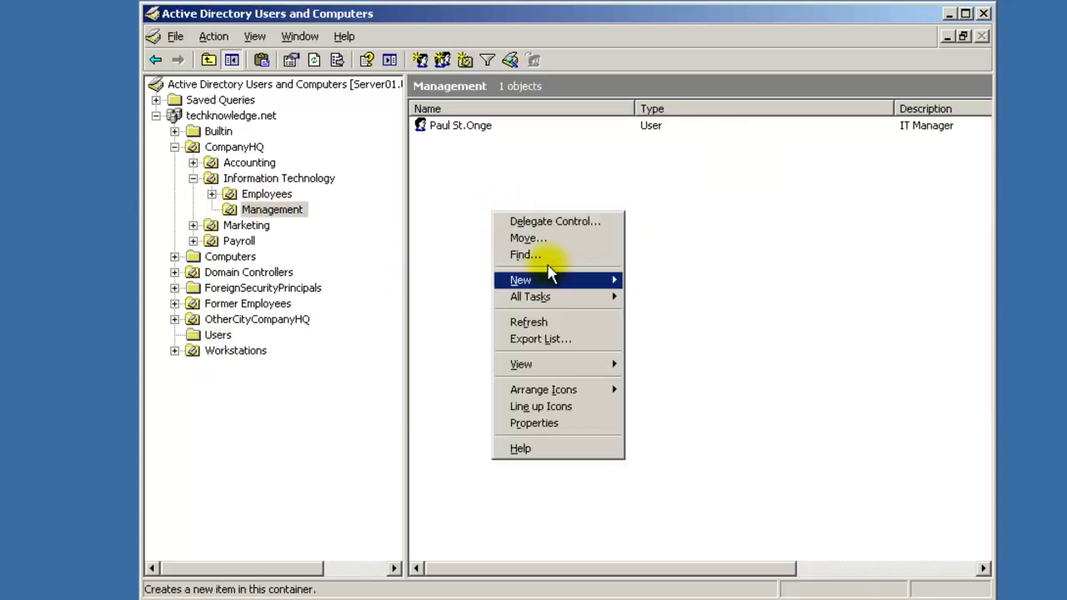
mouse_move(571, 281)
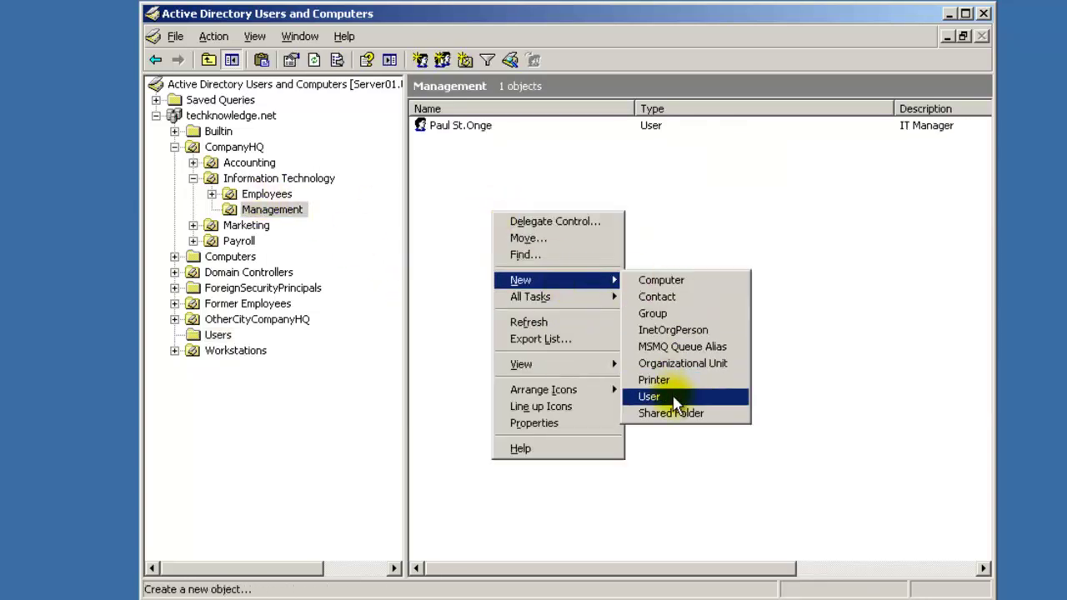
click(671, 396)
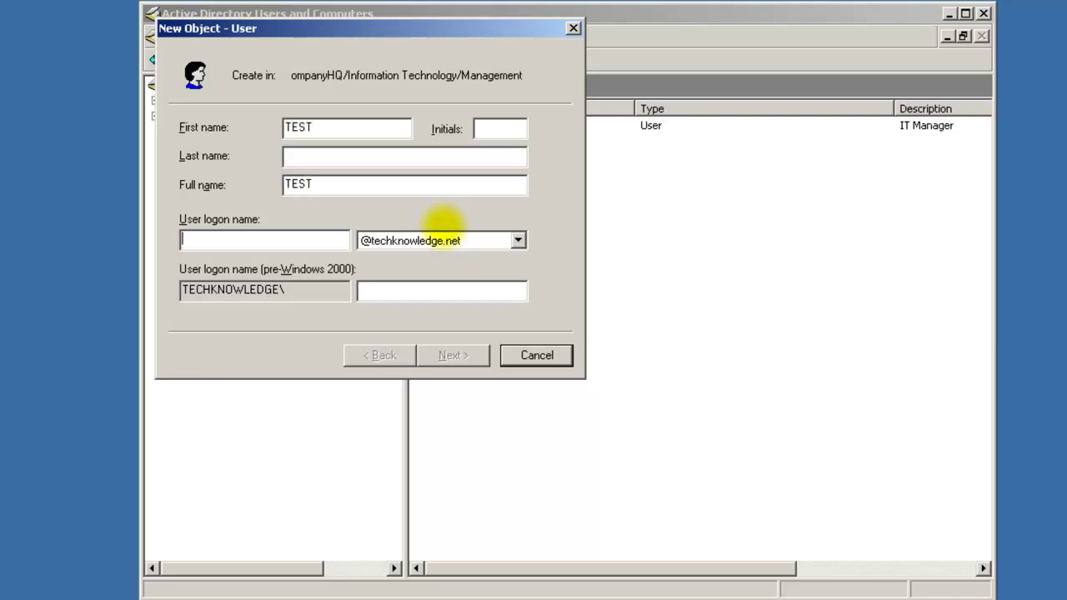
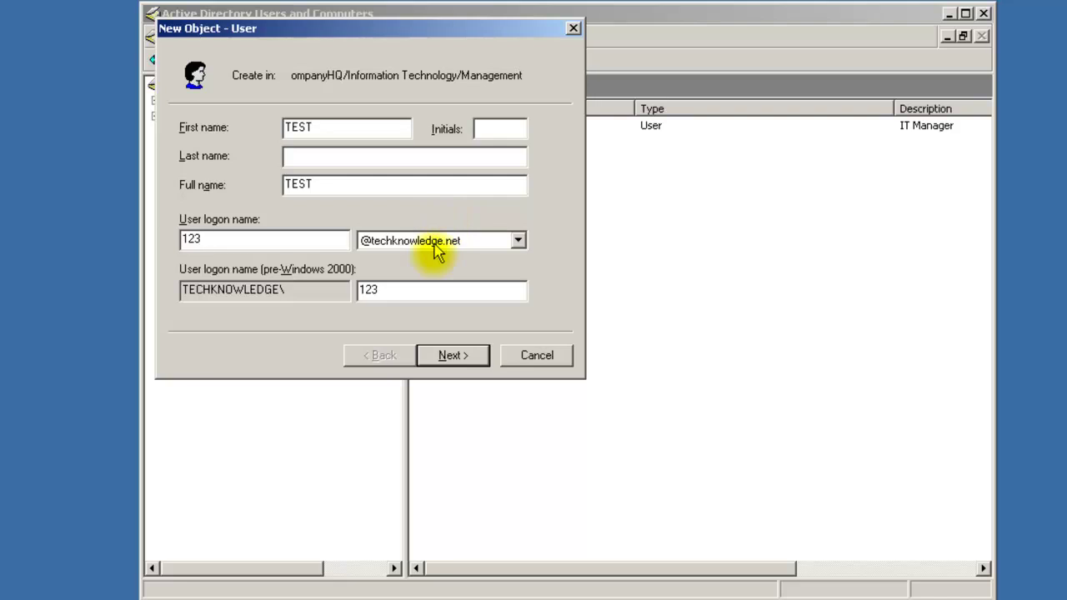
click(454, 359)
click(185, 215)
click(352, 129)
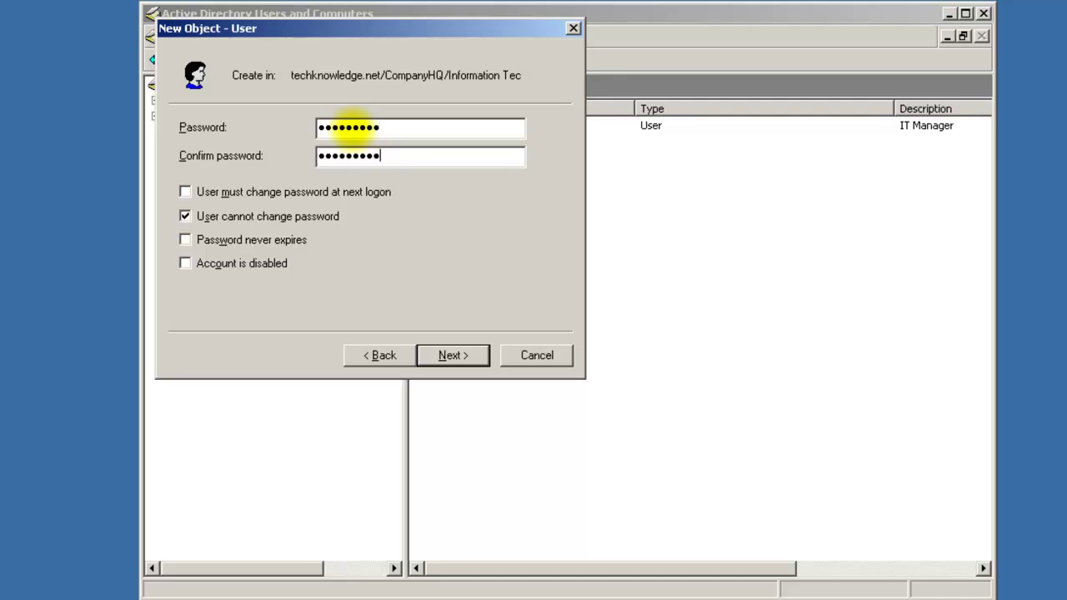
click(457, 359)
click(456, 360)
click(566, 332)
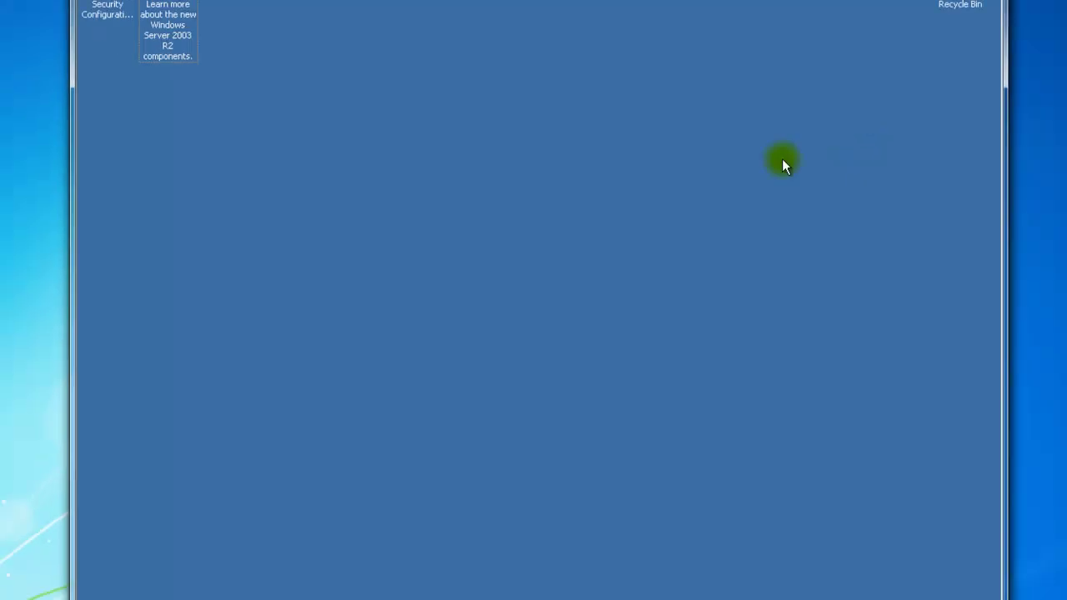
Step: Log off the current user in the Windows XP virtual machine
click(335, 14)
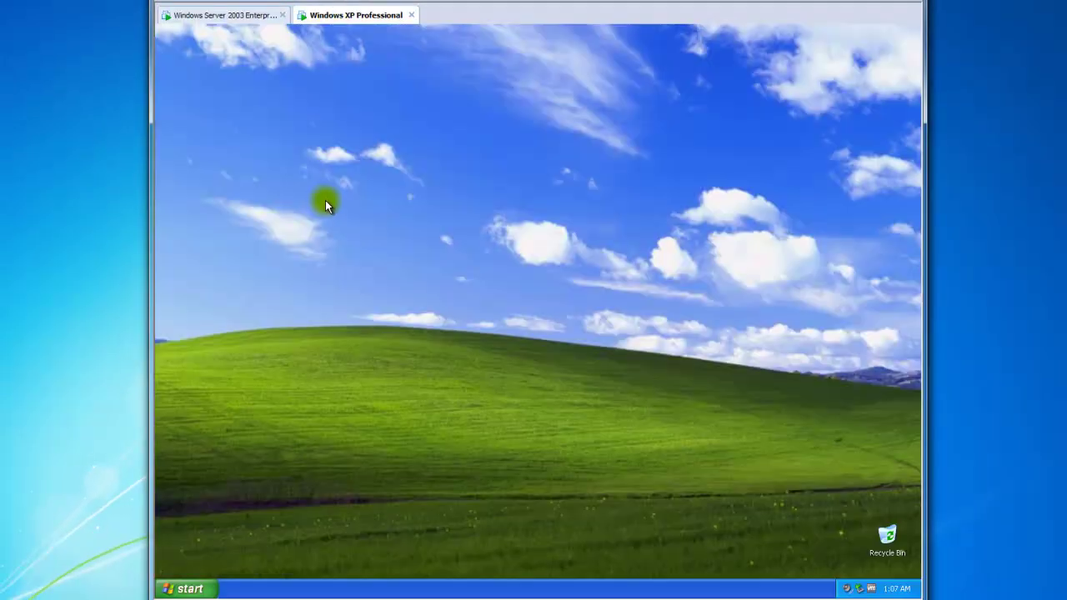
click(190, 588)
click(319, 564)
click(514, 326)
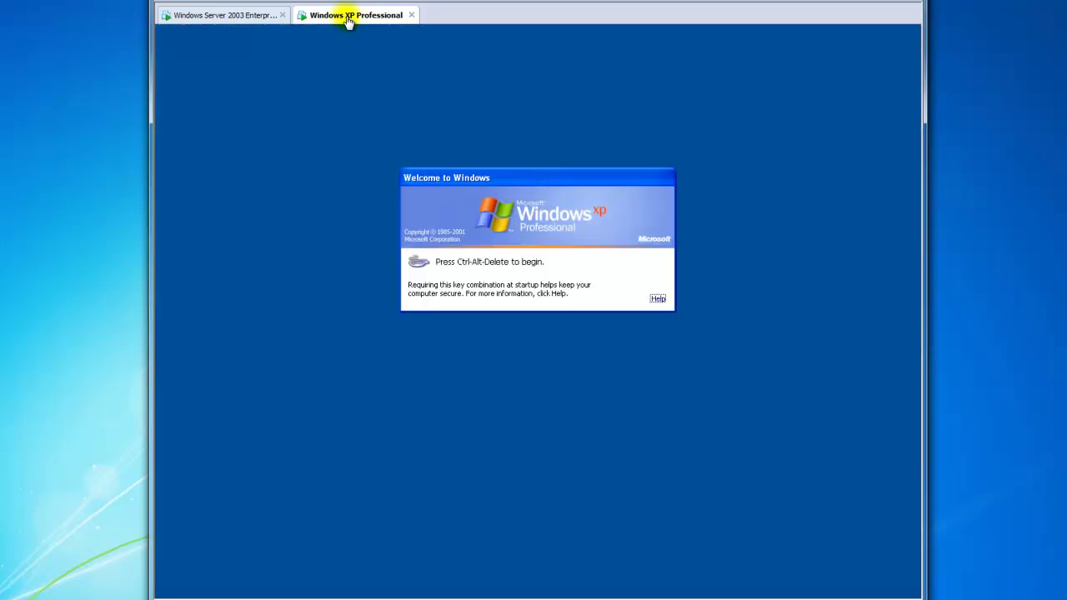
Step: Log on as the new TEST user with its logon name and password
right_click(346, 15)
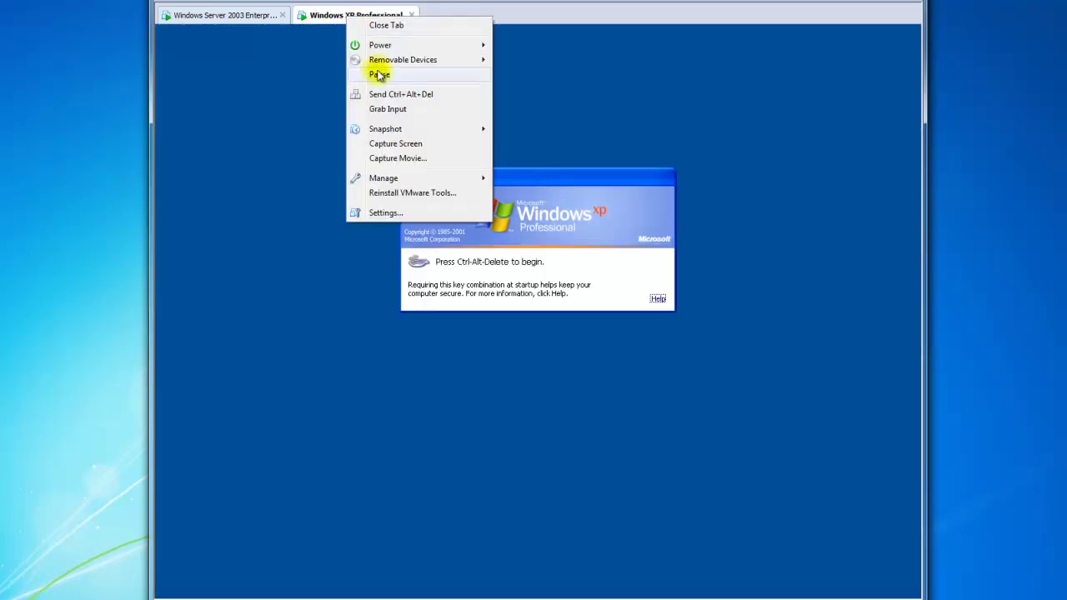
click(393, 95)
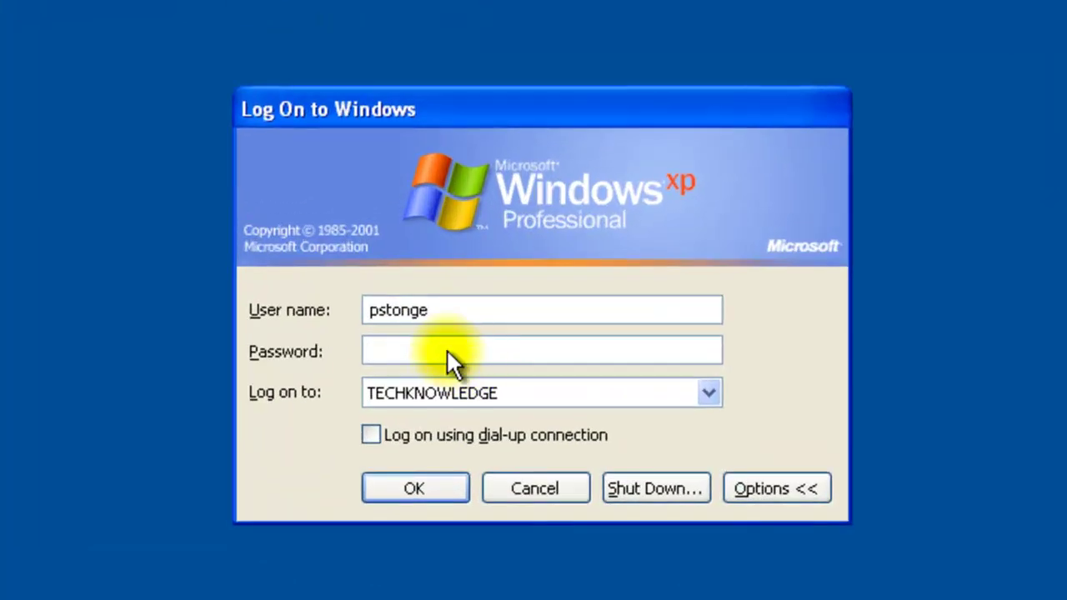
drag(435, 310, 317, 308)
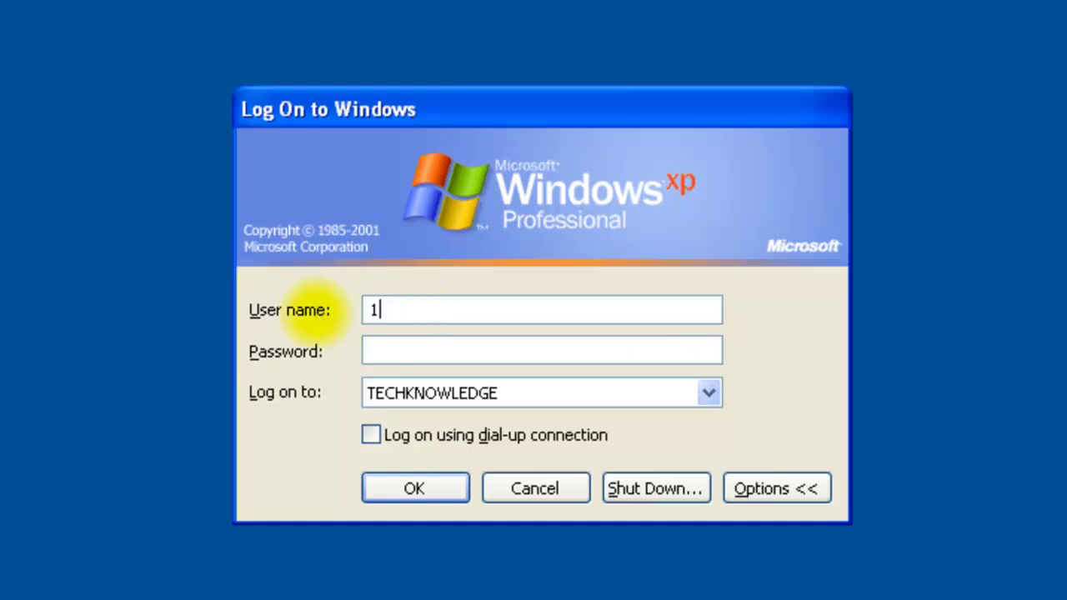
click(405, 350)
key(Return)
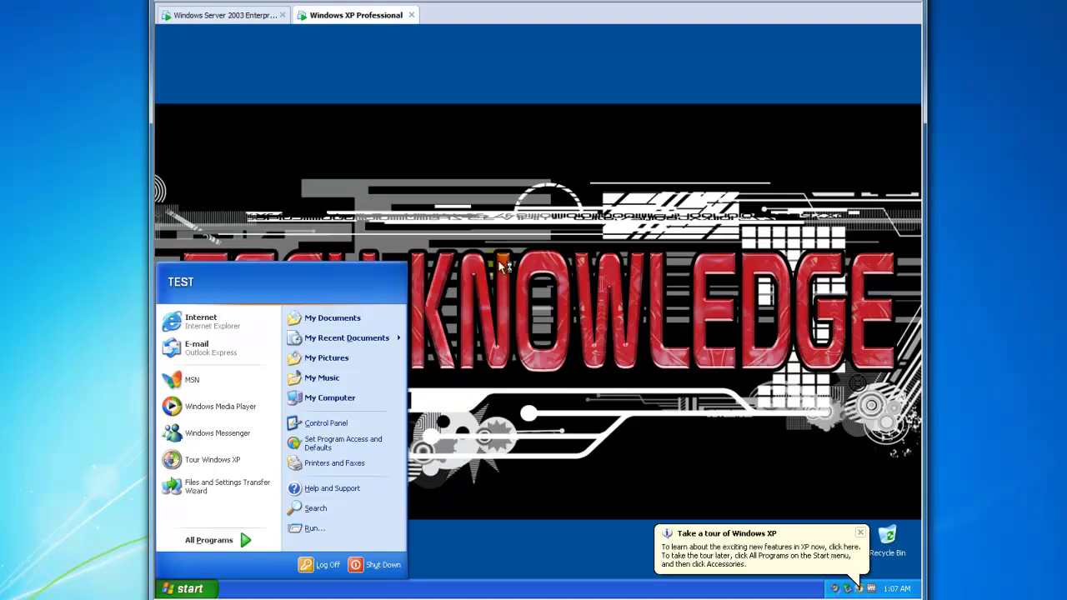
Step: Dismiss the tour notification to reveal the Tech-Knowledge wallpaper on TEST's desktop
click(511, 255)
click(860, 533)
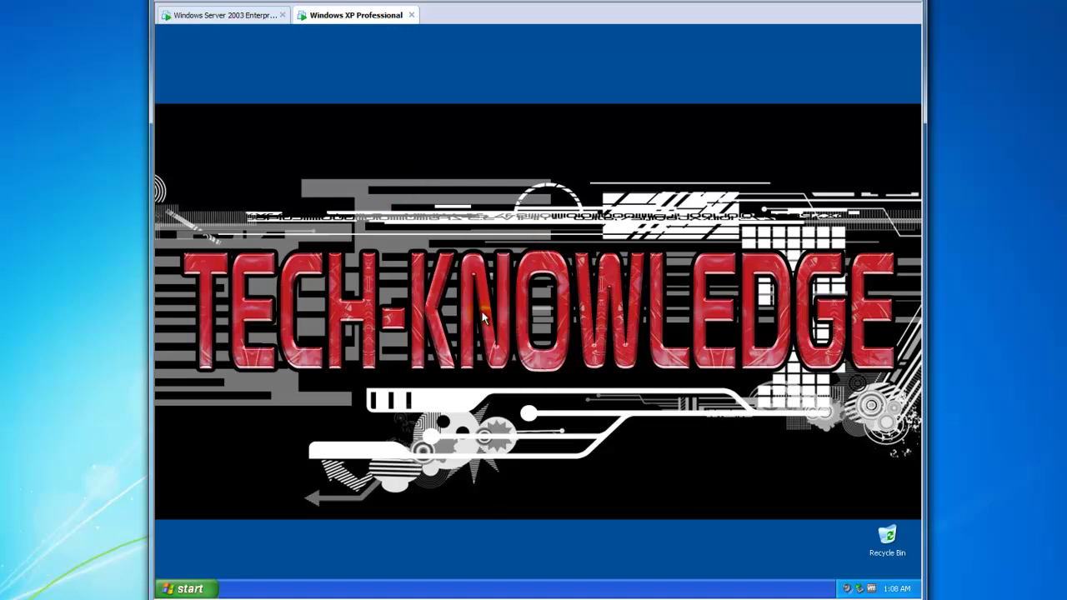
click(185, 589)
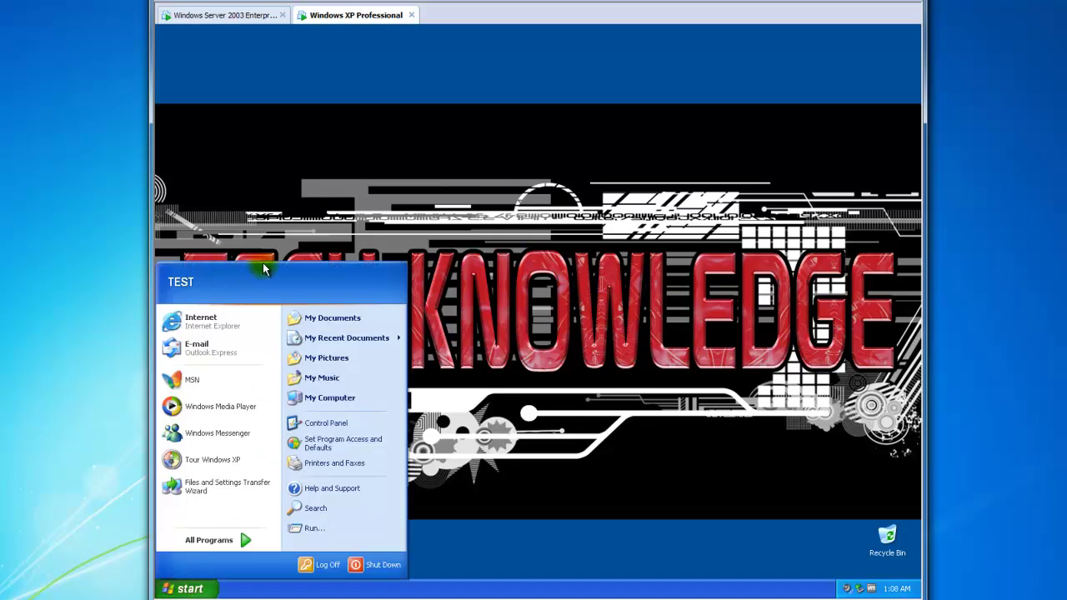
click(439, 215)
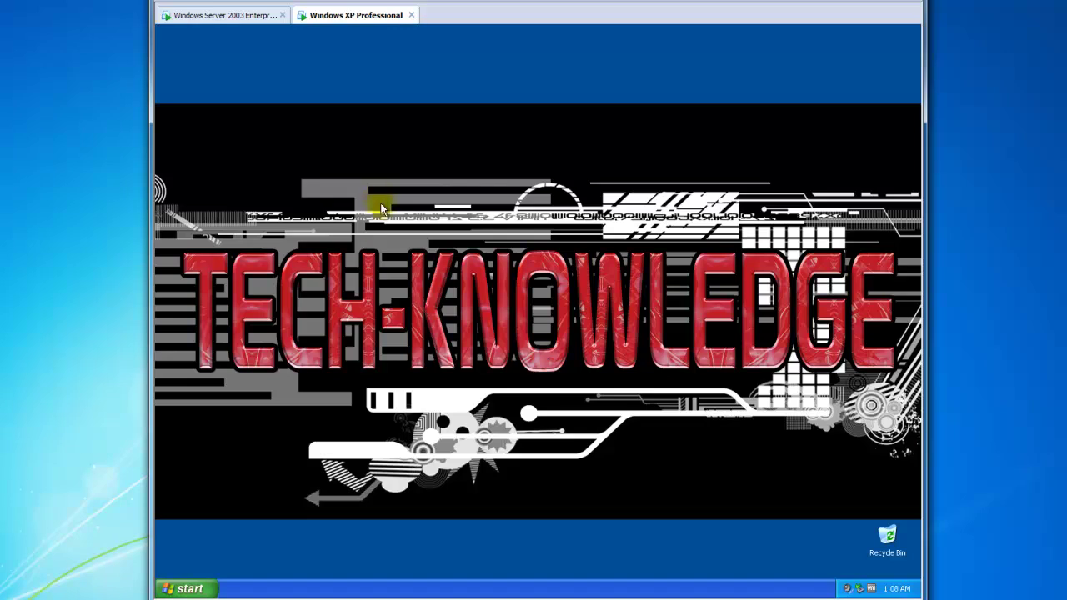
drag(381, 220, 740, 399)
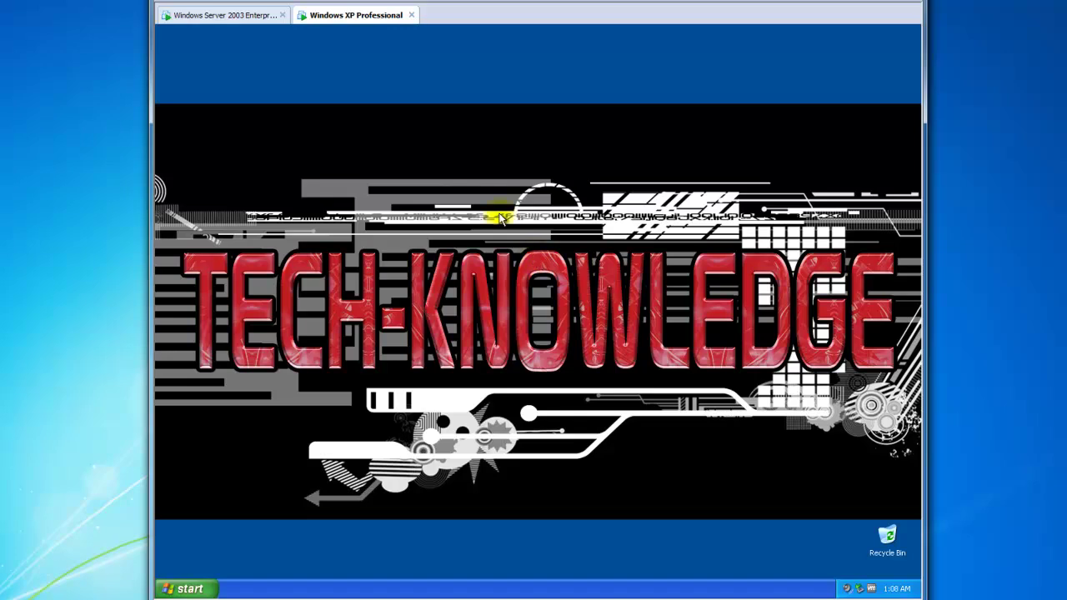
Step: Log off the TEST user from Windows XP
click(190, 589)
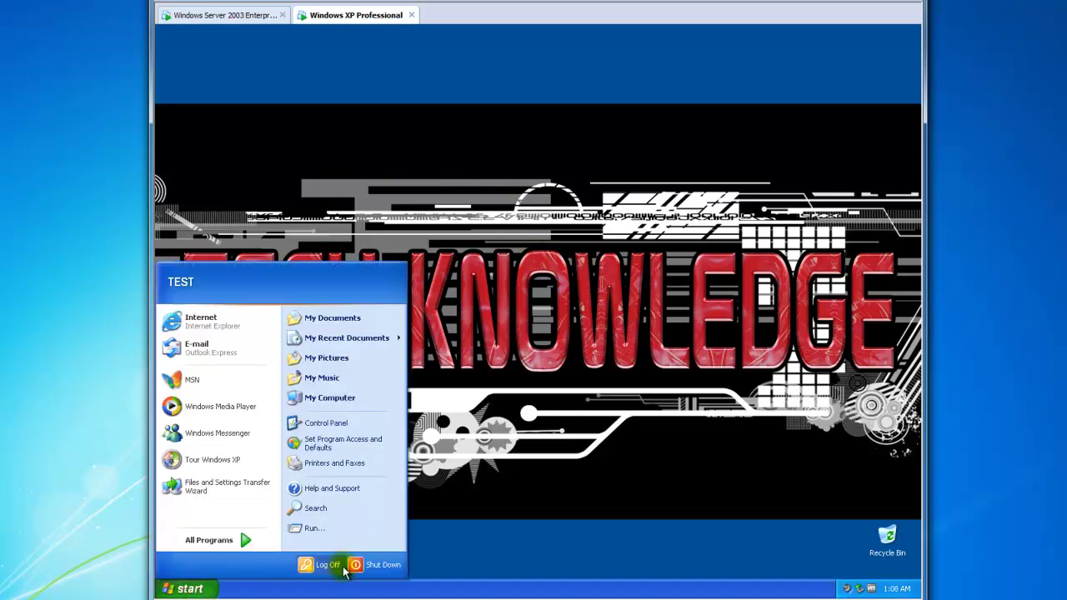
click(321, 564)
click(503, 326)
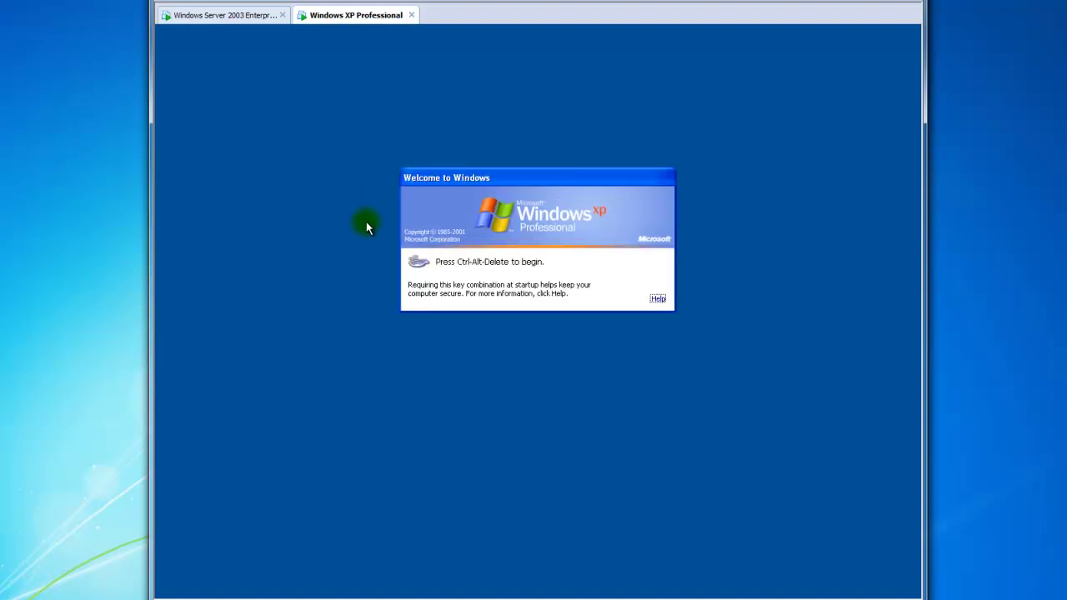
Step: Log on as administrator with its password, choosing TECHKNOWLEDGE in the Log on to list
right_click(352, 11)
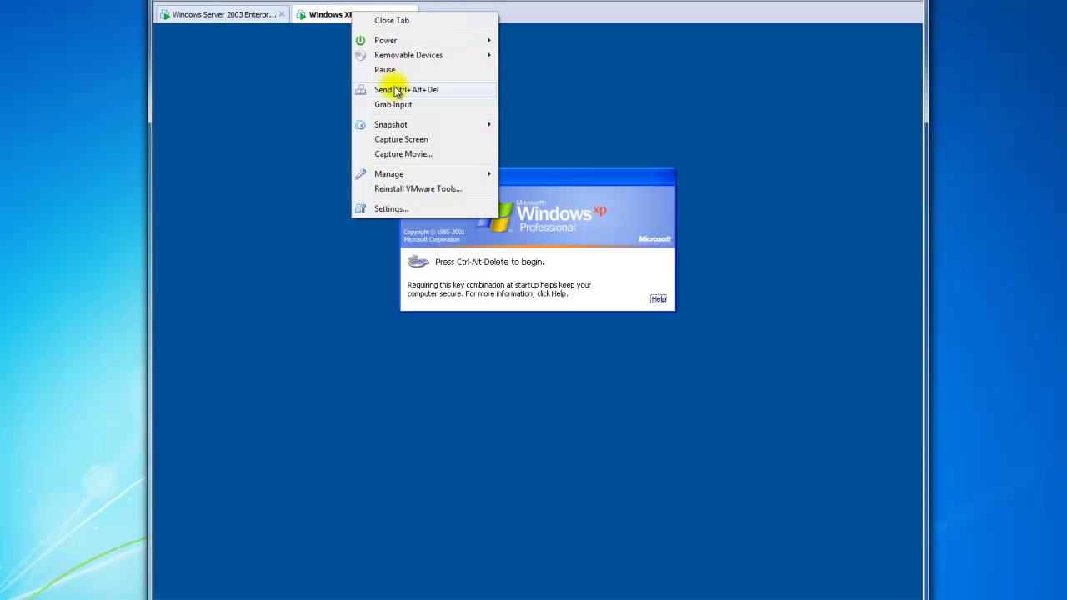
click(398, 89)
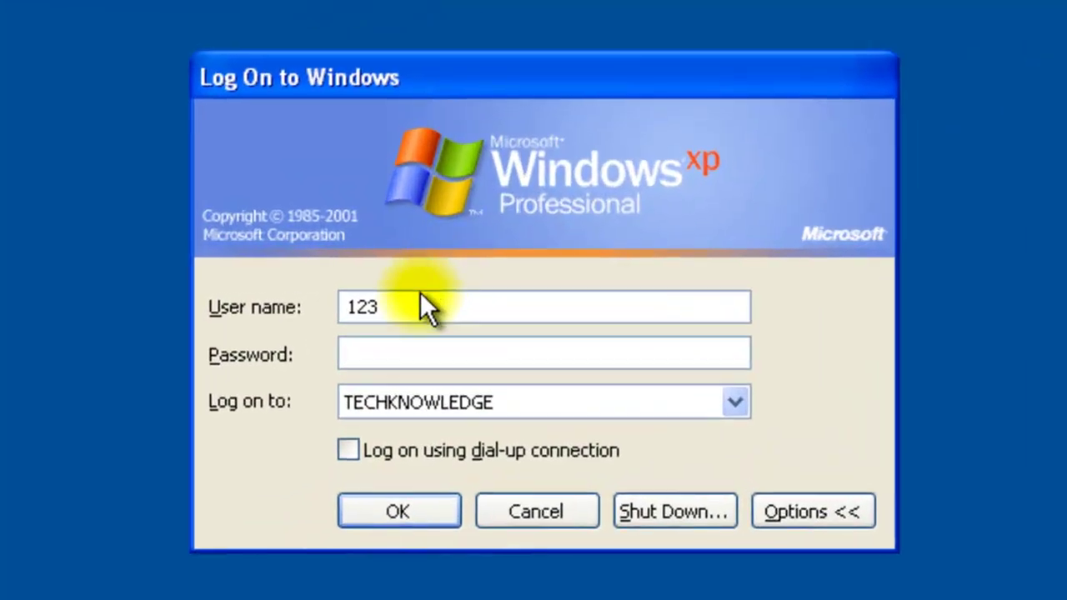
double_click(392, 309)
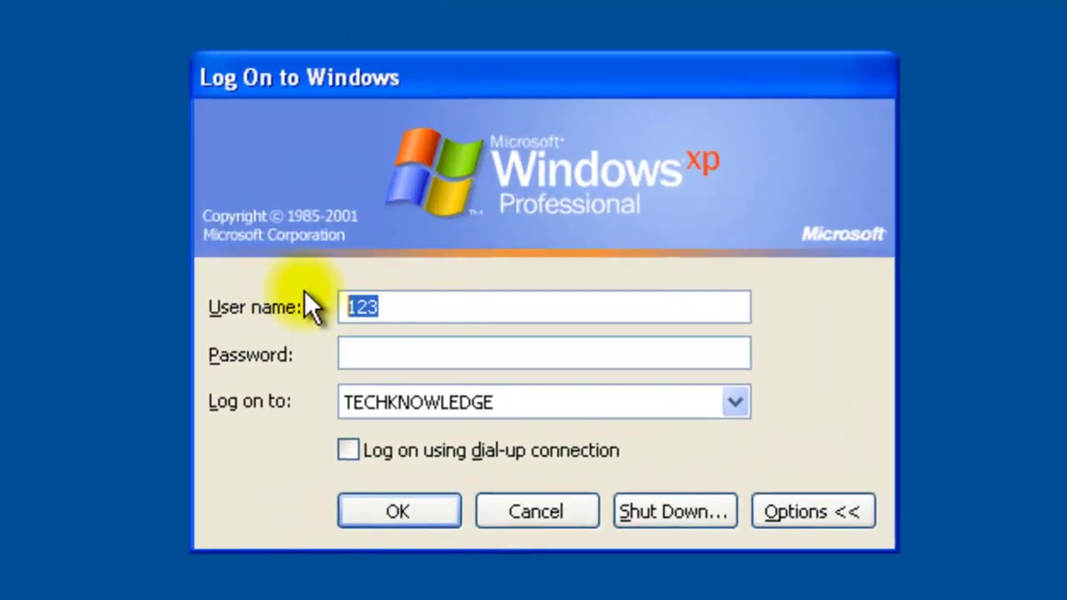
text(administrator)
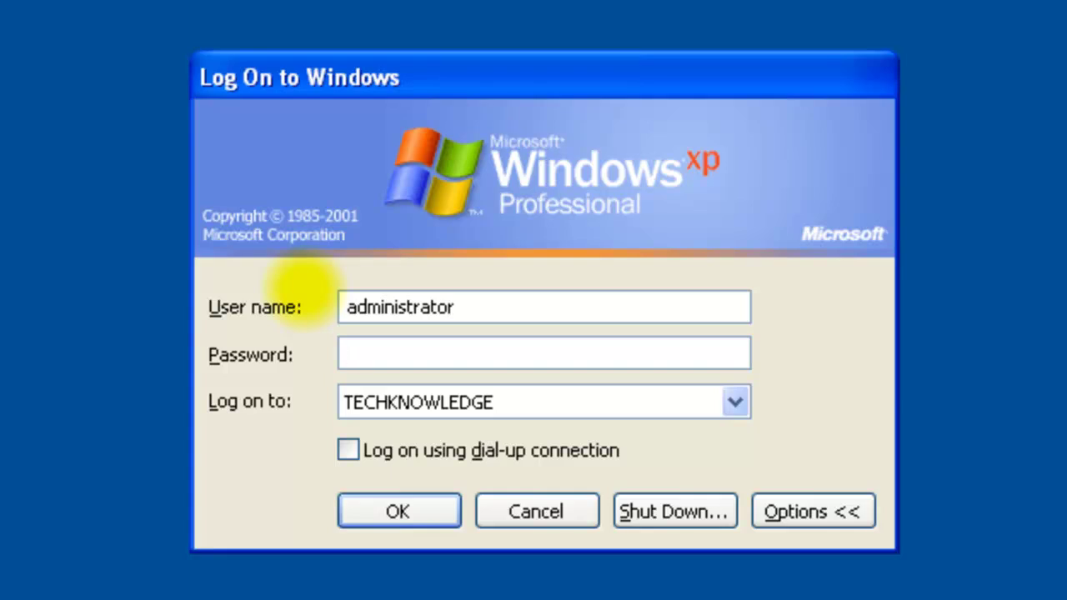
key(Tab)
text(**********)
click(432, 403)
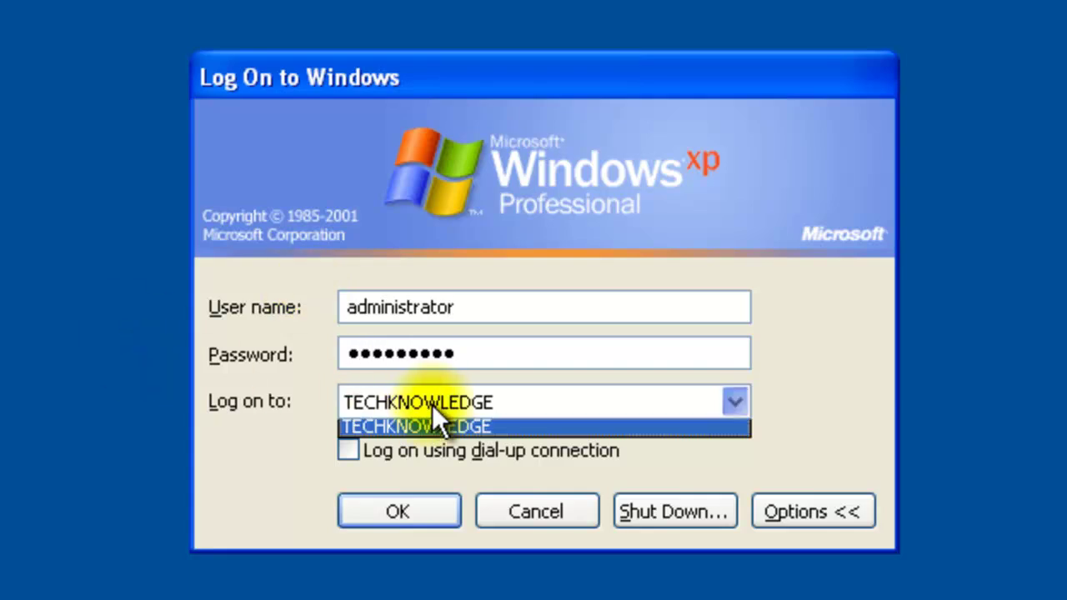
click(428, 432)
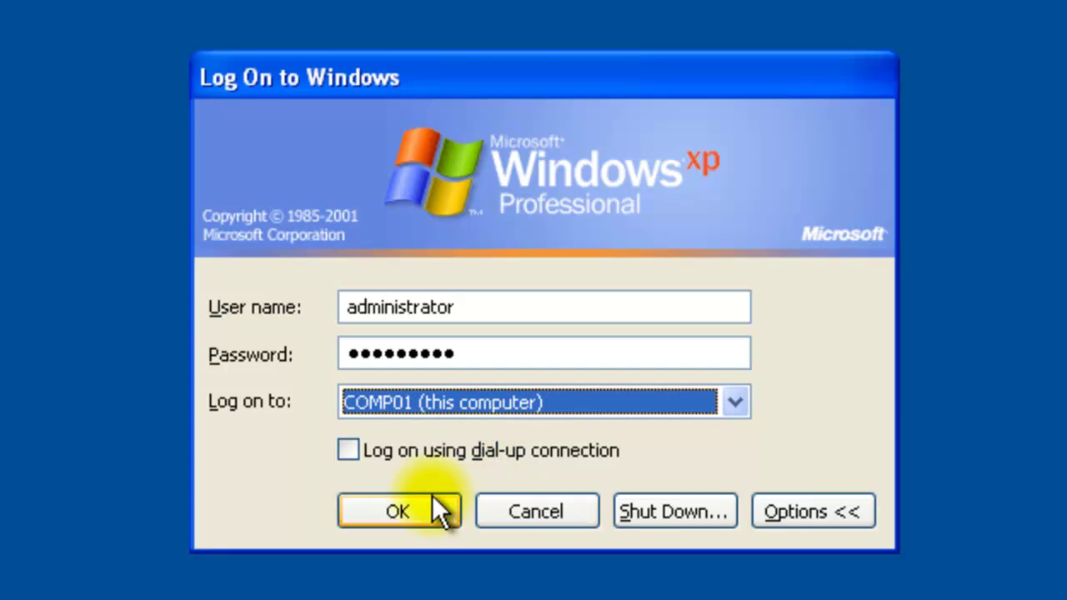
click(454, 408)
click(439, 451)
click(429, 504)
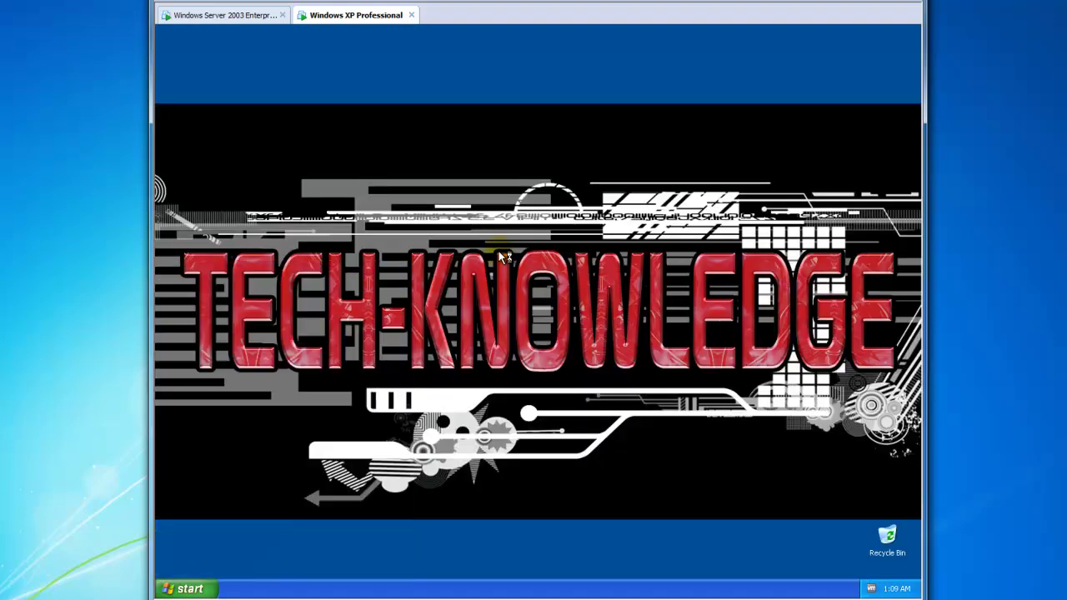
Step: Close the Windows tour notice on the administrator's desktop and reopen the Start menu
click(186, 590)
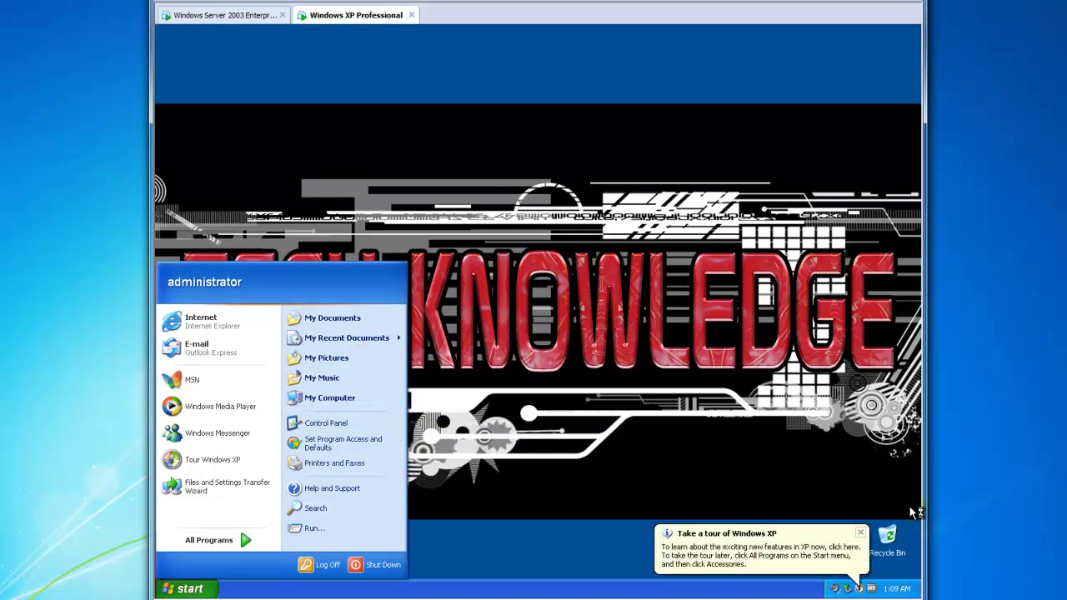
click(862, 535)
click(861, 535)
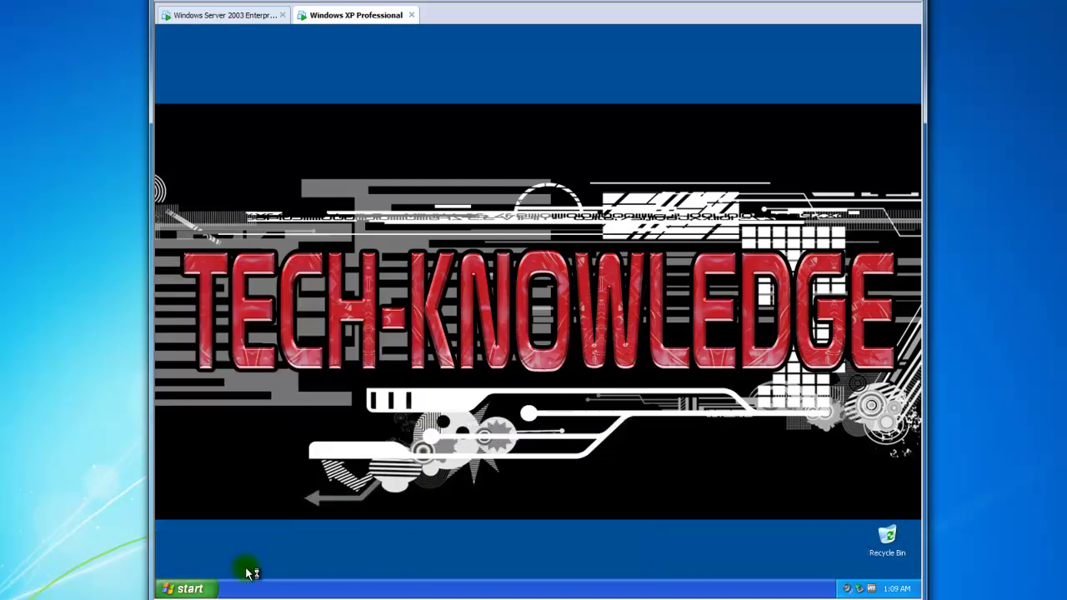
click(188, 588)
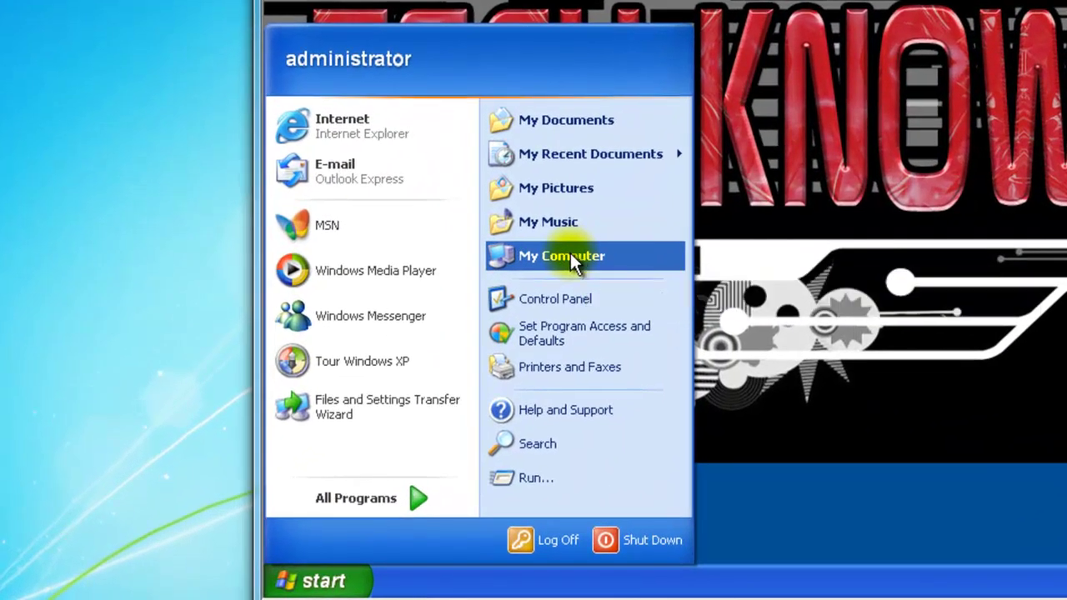
Step: Delete the domain user's stored profile in System Properties > Advanced > User Profiles, leaving three
right_click(542, 275)
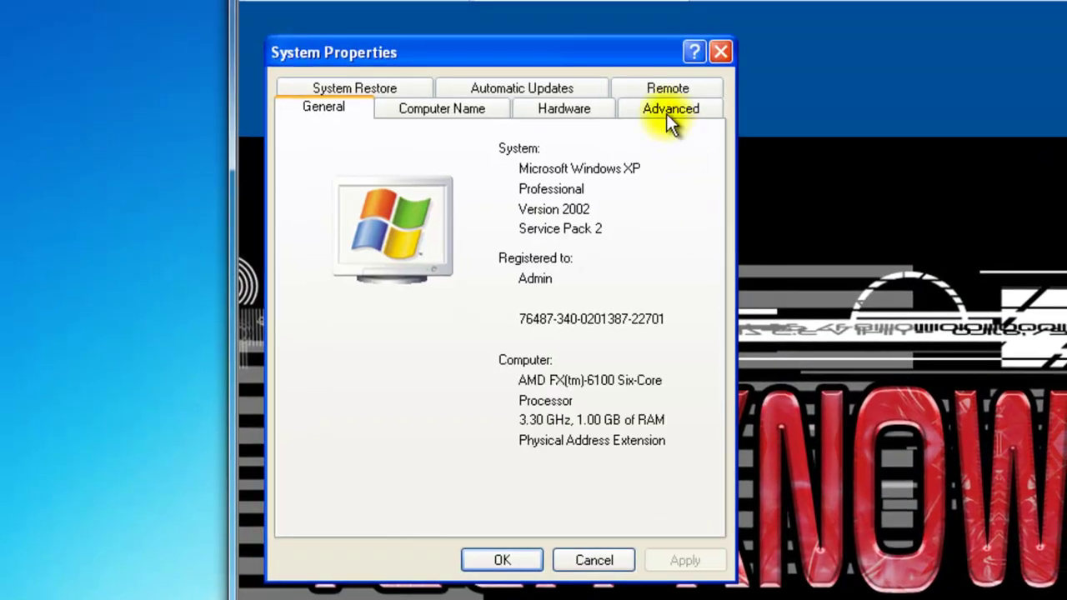
click(666, 114)
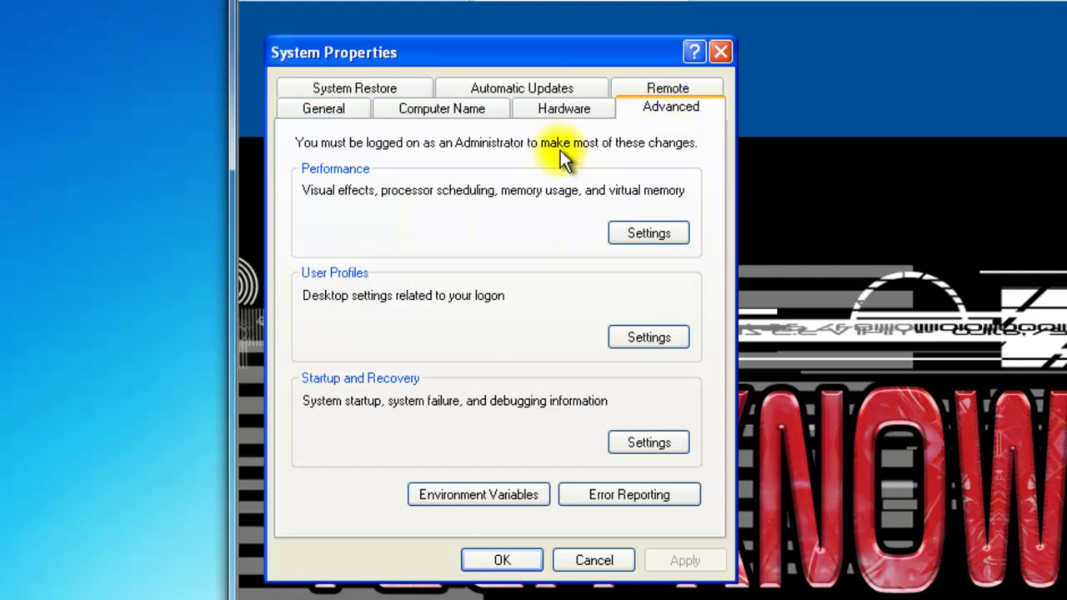
click(614, 337)
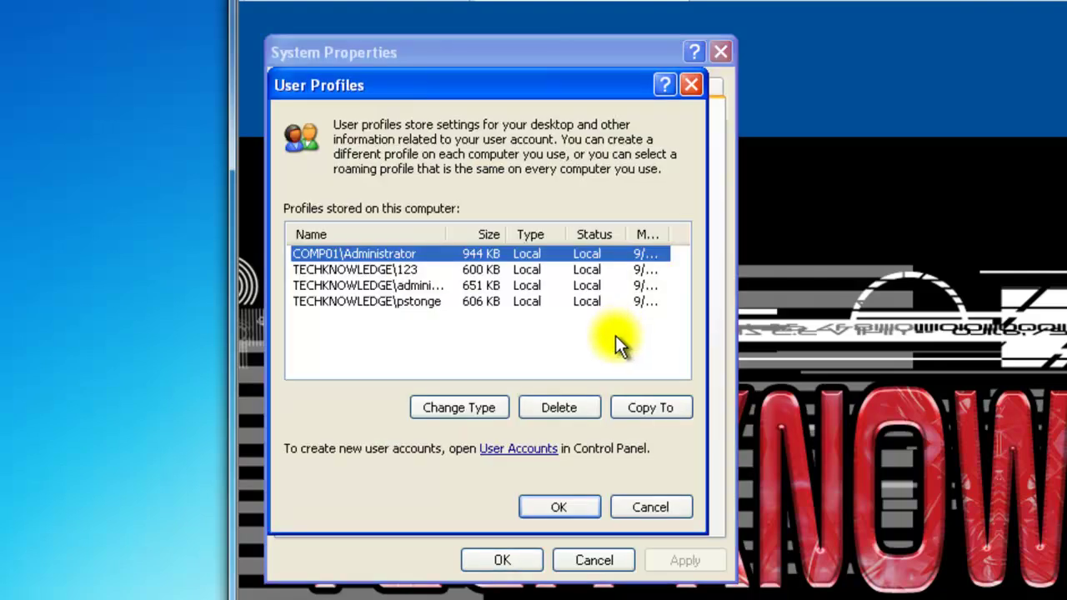
drag(443, 235, 595, 236)
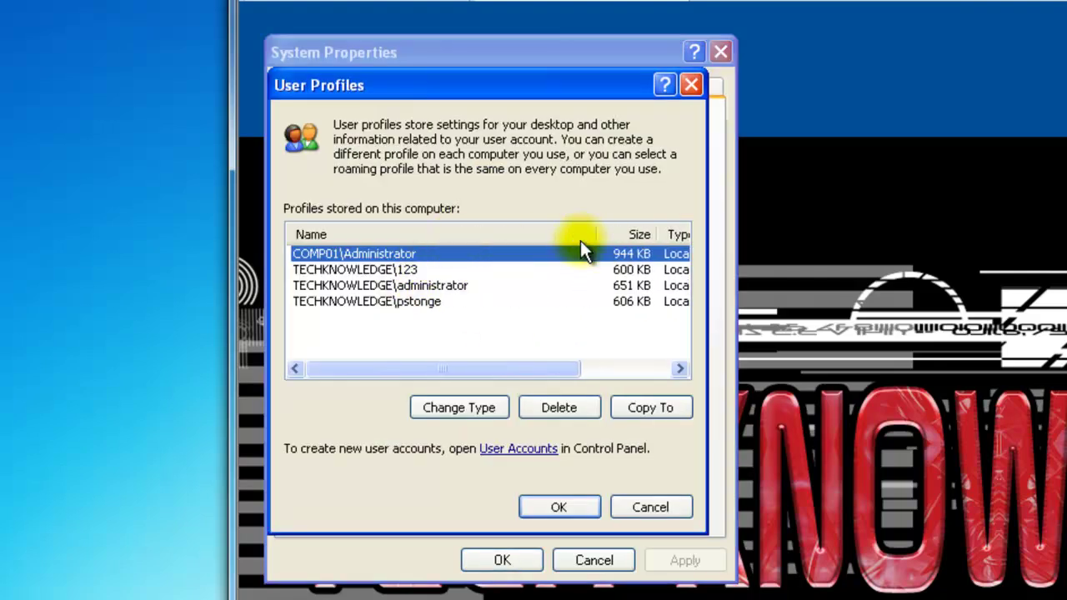
click(407, 302)
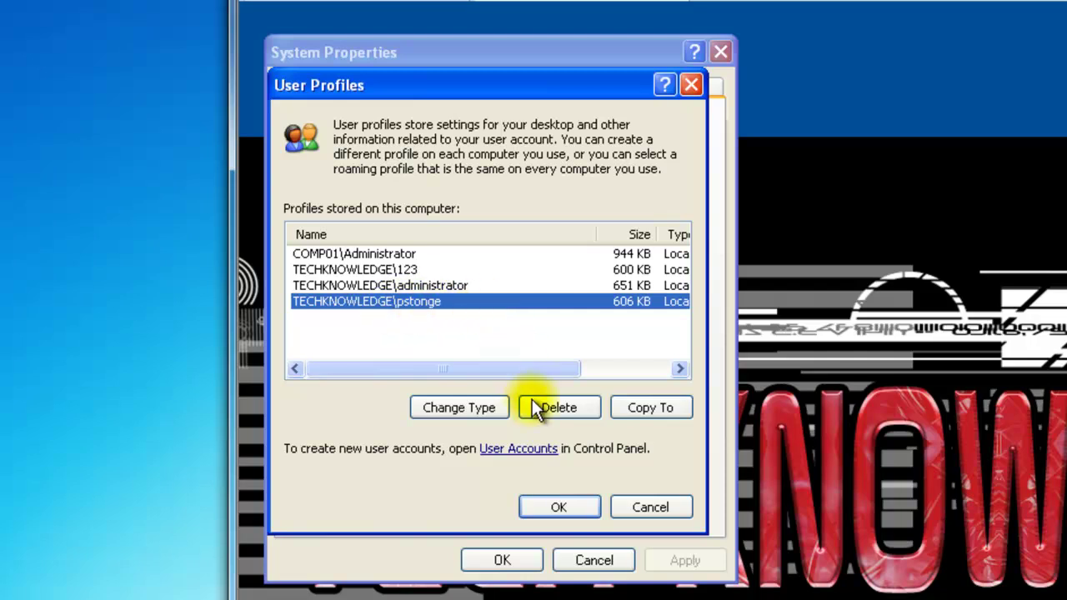
click(583, 408)
click(848, 550)
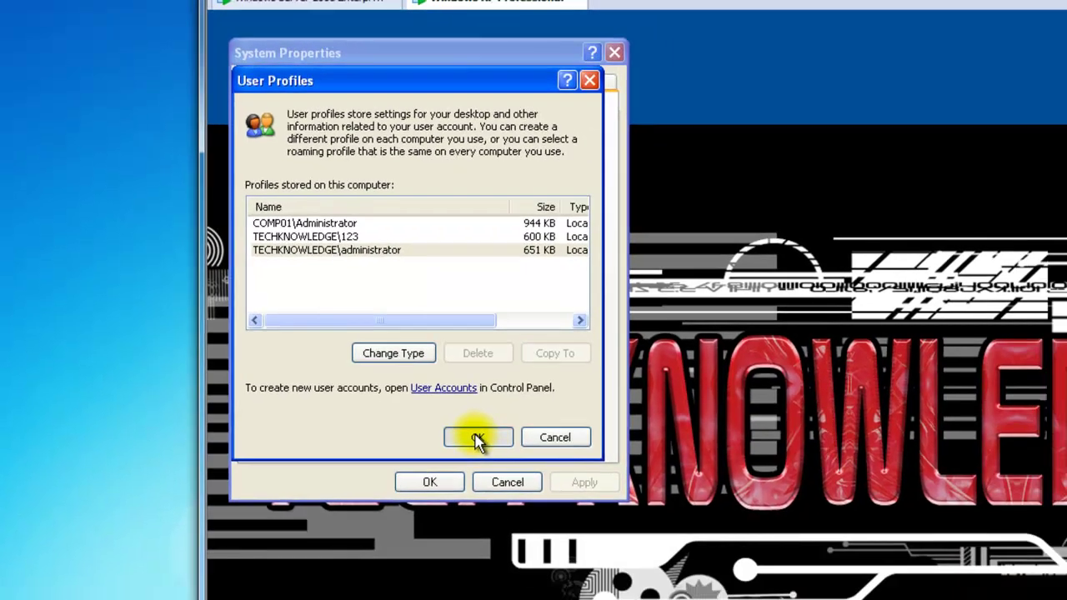
click(547, 496)
click(491, 549)
click(186, 588)
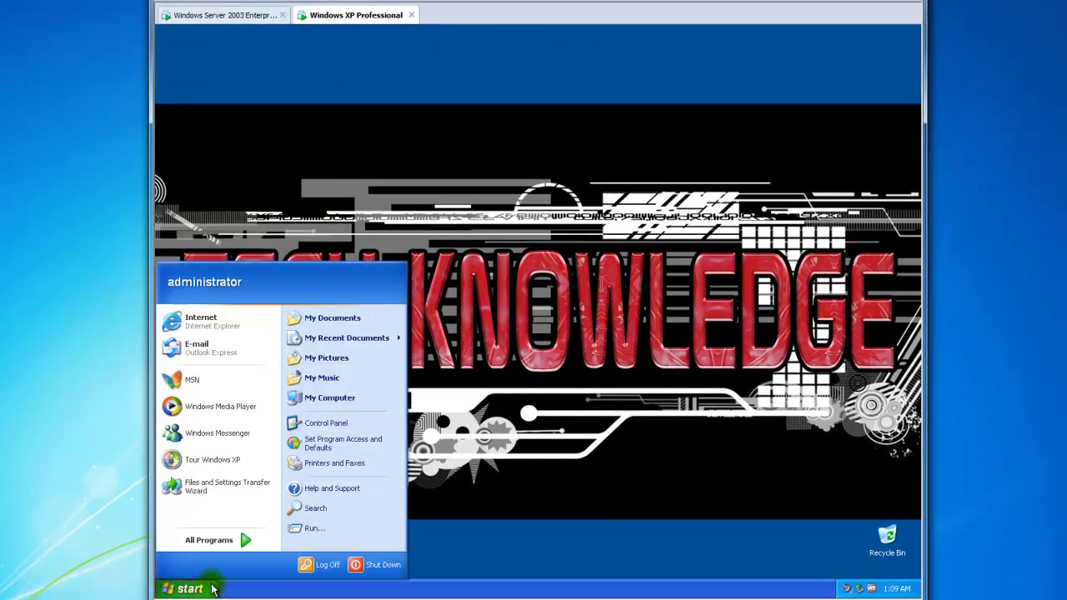
Step: Log off, then sign back in to TECHKNOWLEDGE with the domain user's name and password
click(315, 565)
click(513, 326)
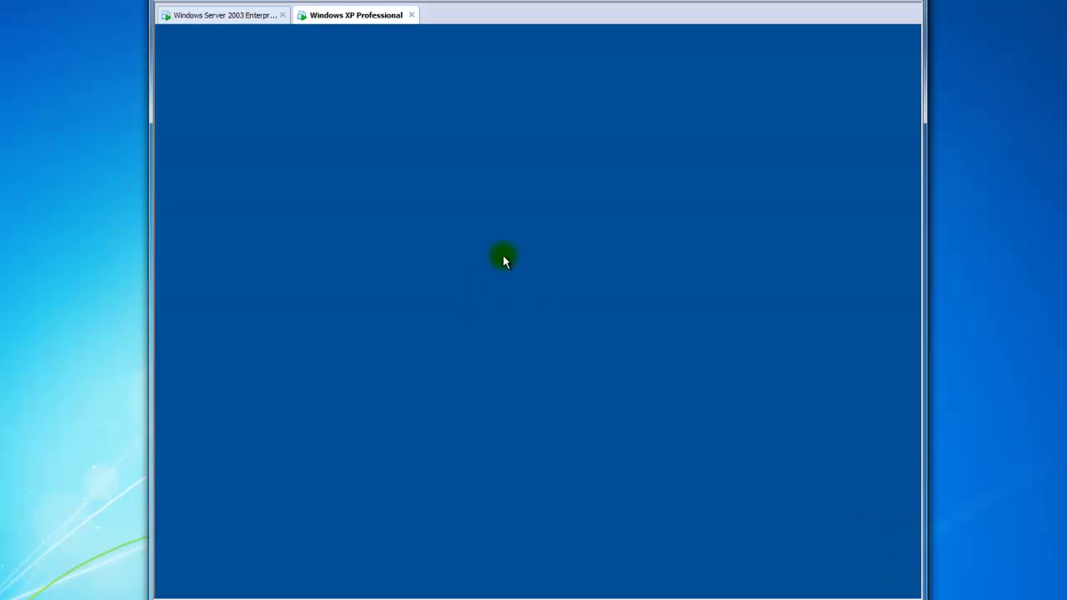
right_click(367, 16)
click(400, 88)
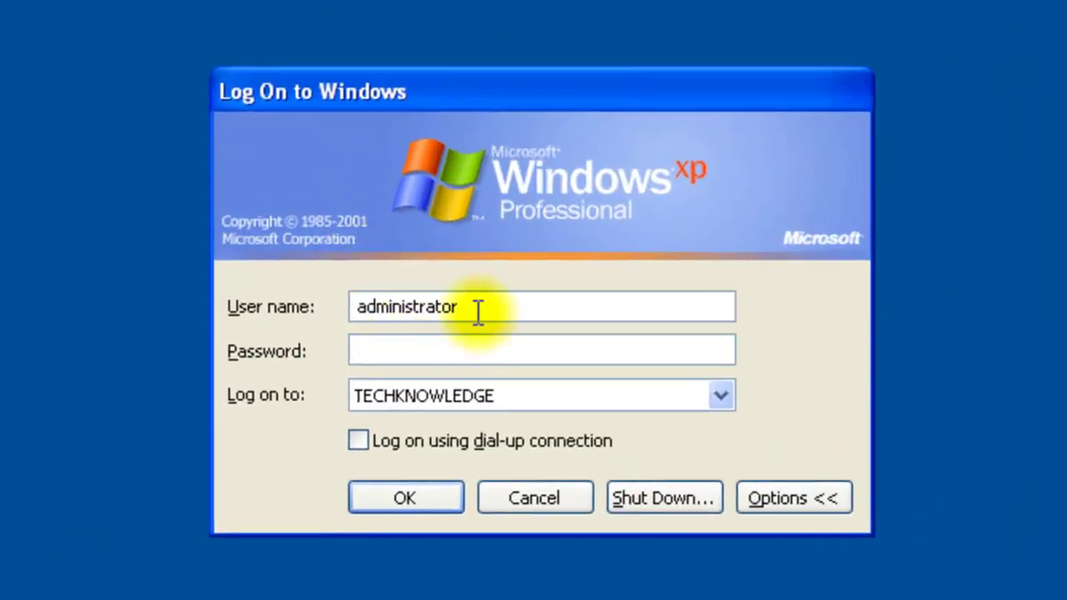
drag(478, 312, 300, 278)
key(Tab)
text(••••••••••)
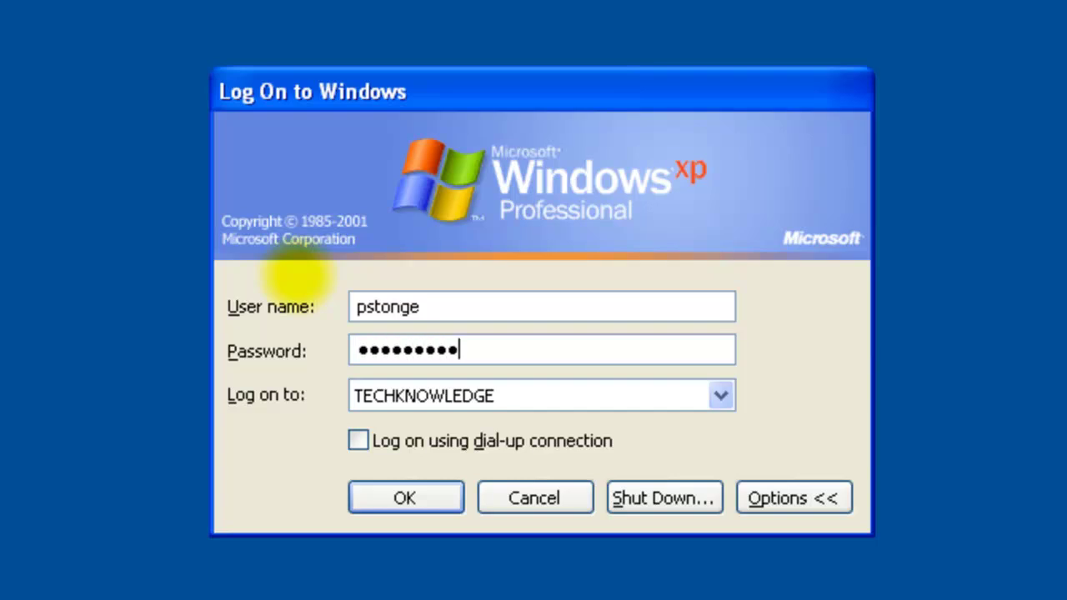
click(393, 492)
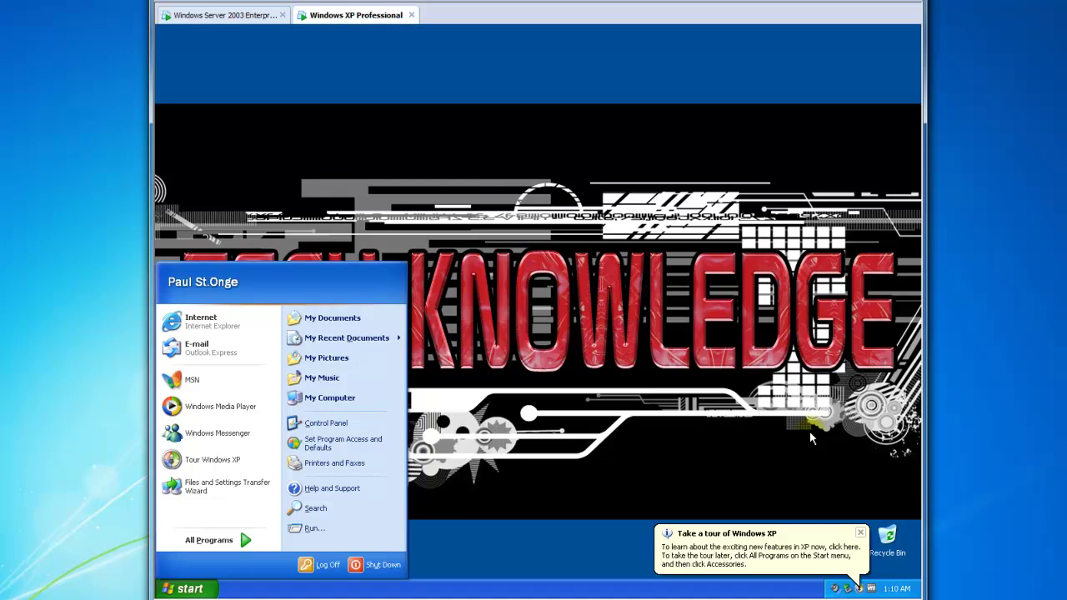
Step: Dismiss the tour balloon and cancel the Windows XP Tour dialog
click(607, 230)
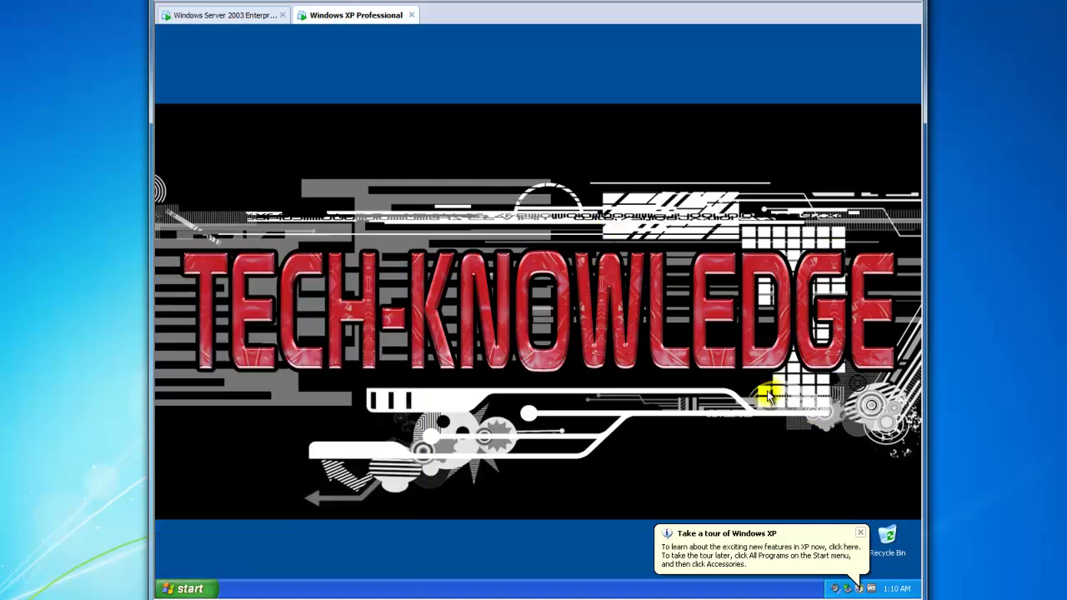
click(859, 534)
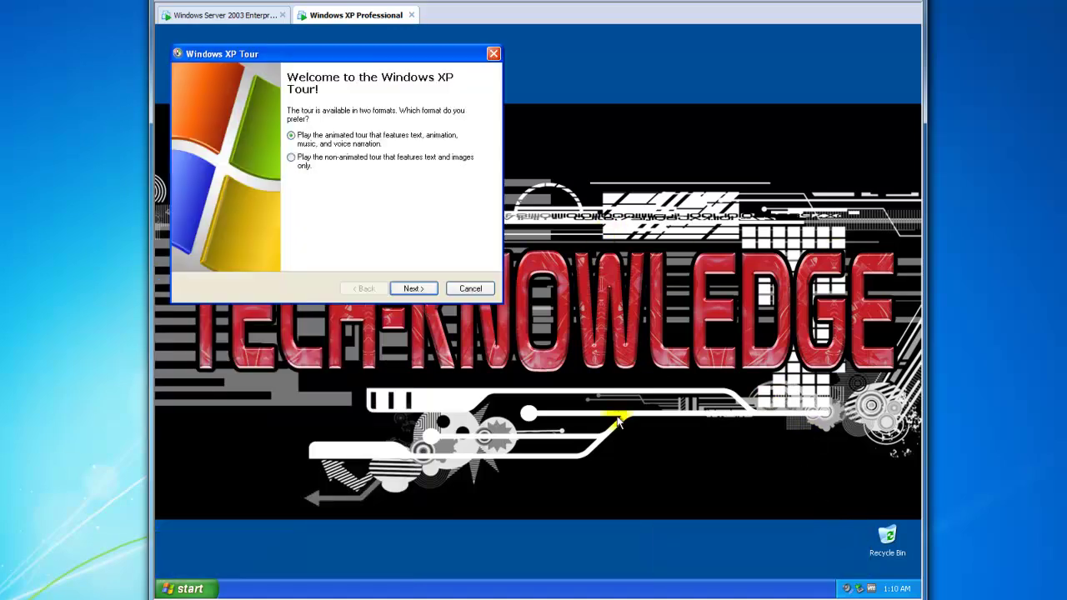
click(461, 289)
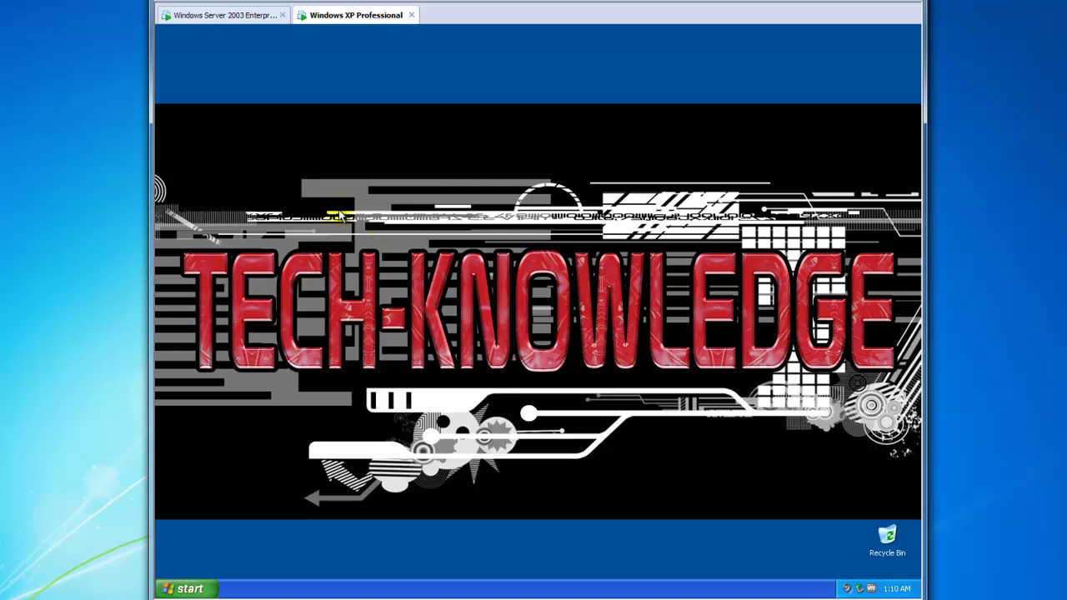
drag(402, 229, 739, 404)
Step: Open the Control Panel from the Start menu
click(188, 589)
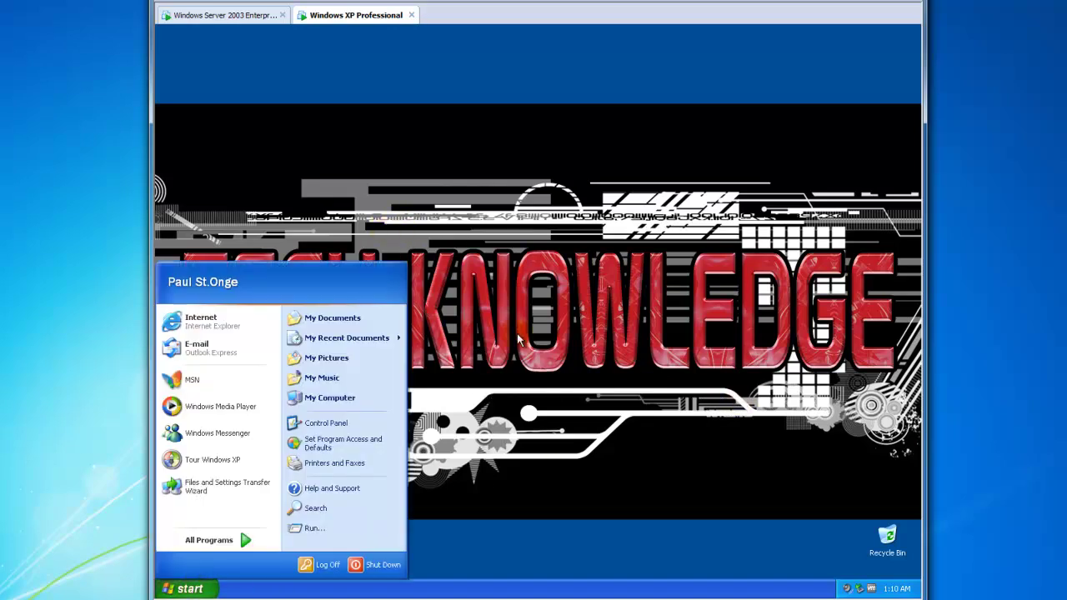
click(488, 236)
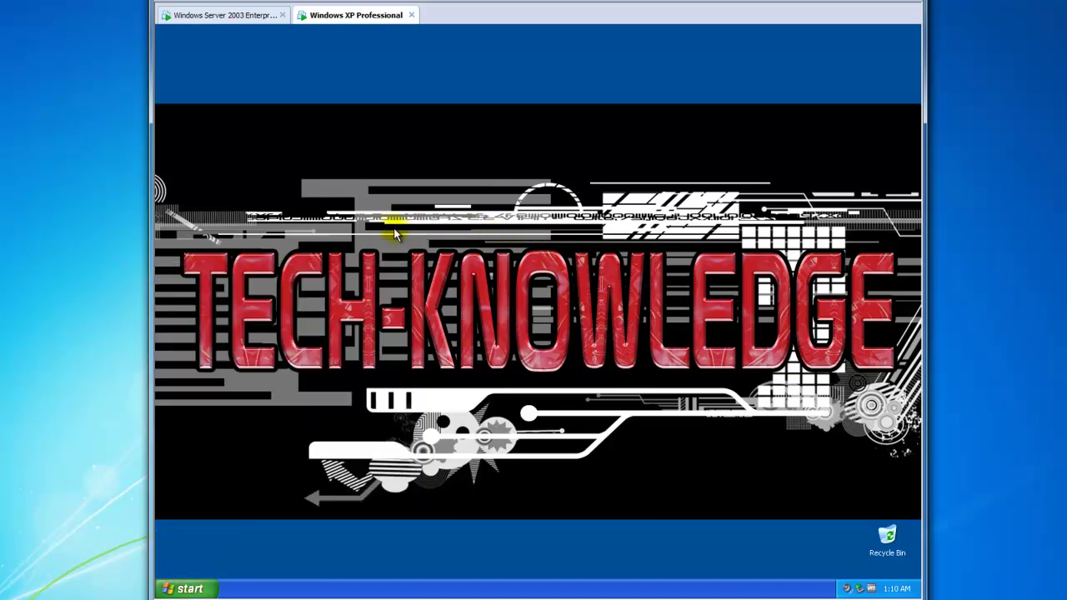
drag(454, 312, 740, 414)
click(186, 588)
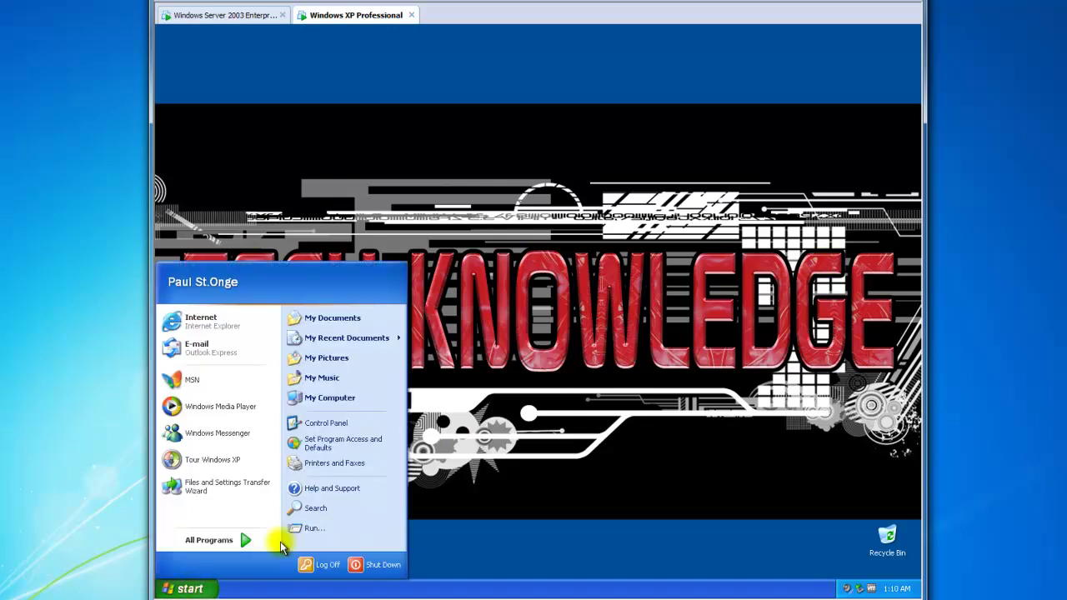
click(333, 421)
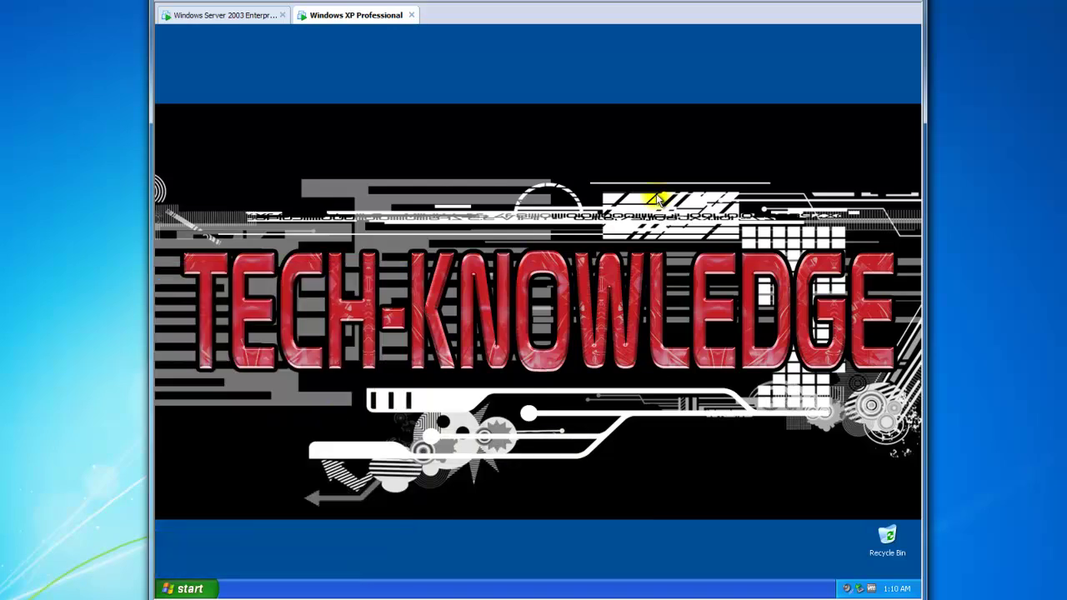
Step: In Classic View, confirm Display is blocked by the administrator, then close Control Panel
click(253, 161)
double_click(637, 140)
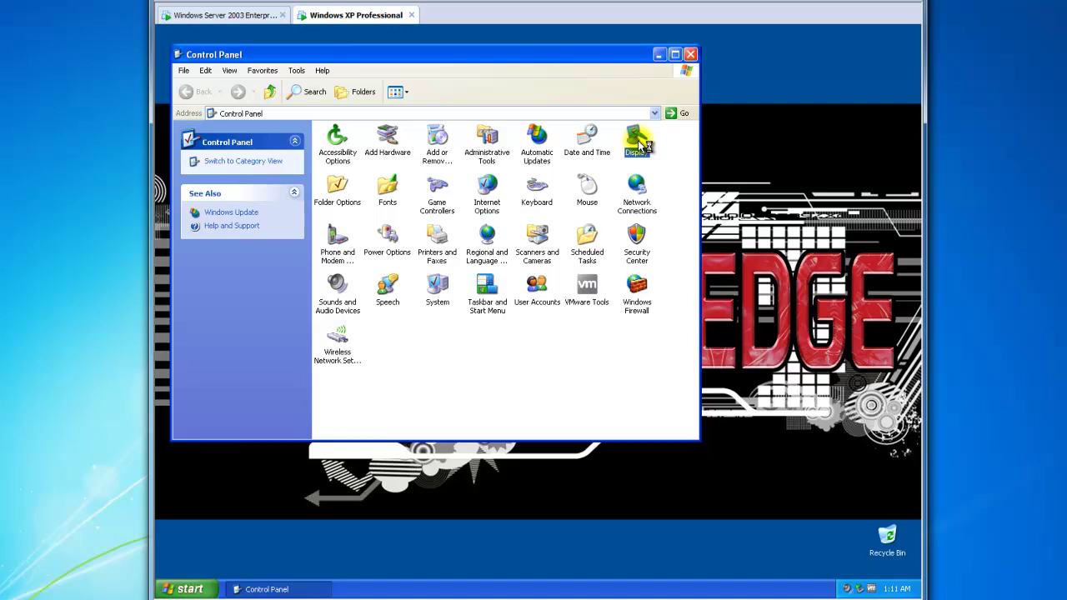
click(521, 344)
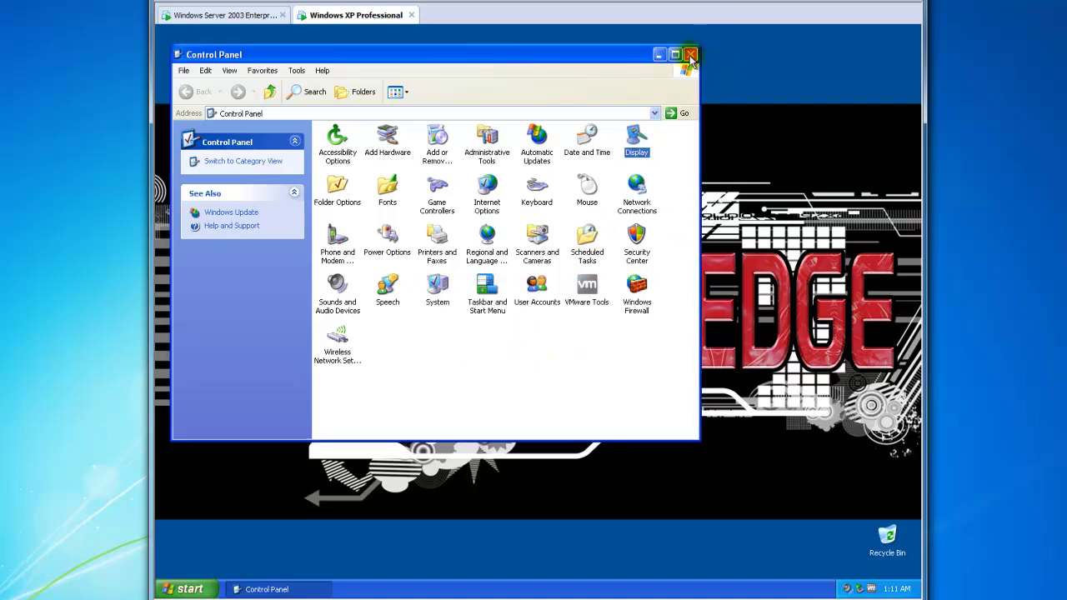
click(690, 55)
Step: Check the Start Menu settings in Taskbar Properties and close them
right_click(455, 587)
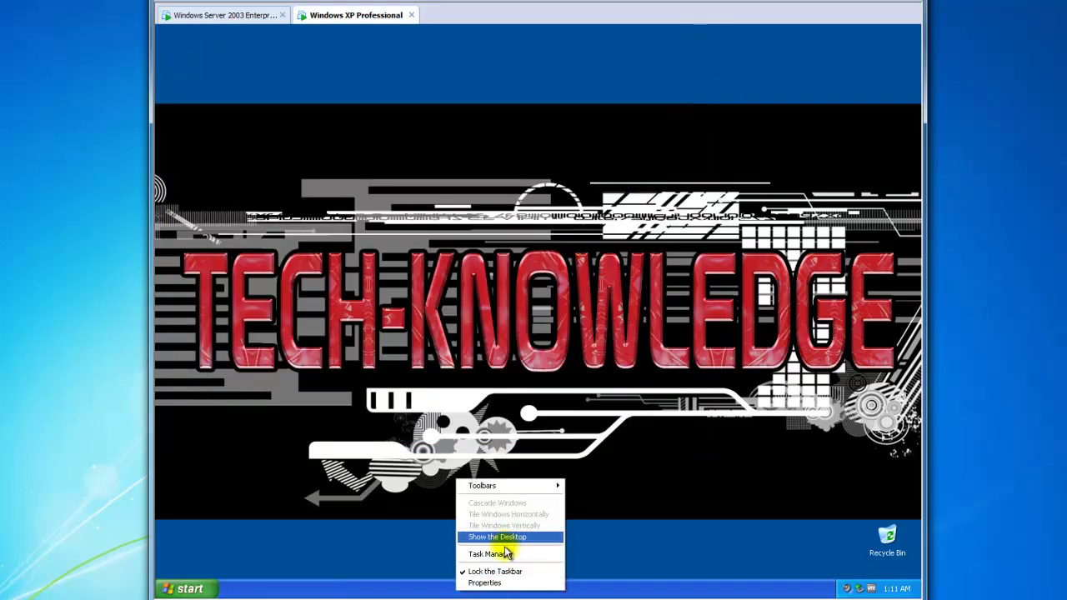
click(484, 582)
click(220, 306)
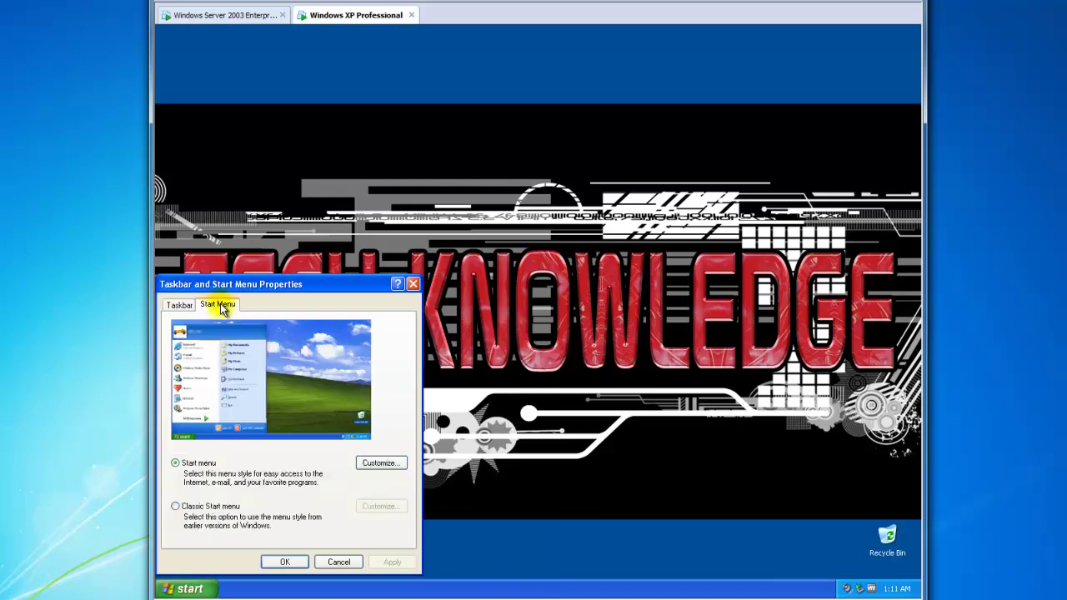
click(412, 285)
Step: Confirm desktop Properties also reports Display disabled by the administrator
right_click(504, 441)
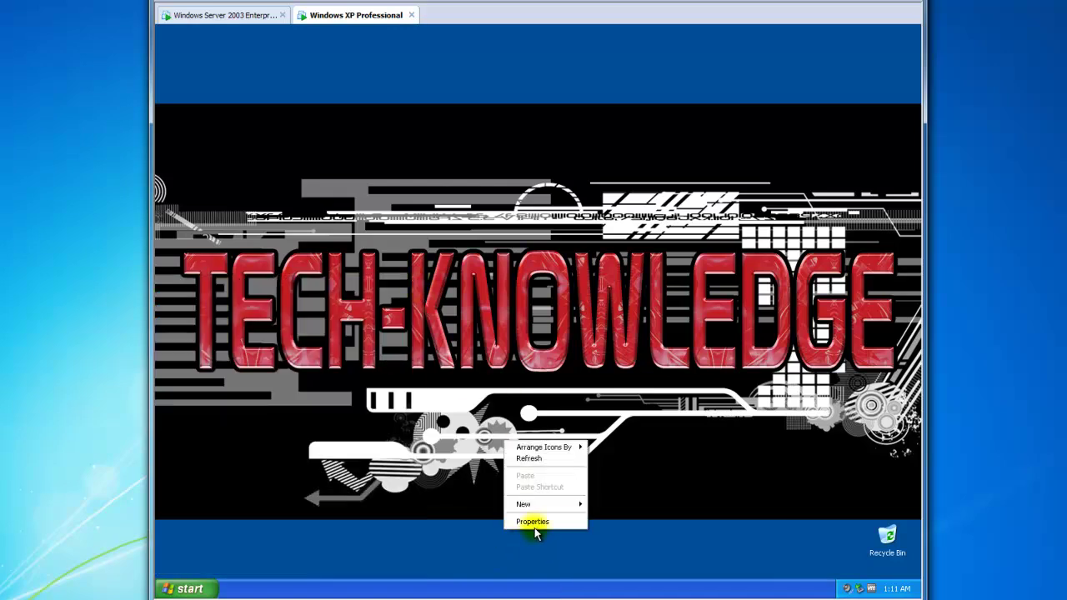
click(534, 526)
click(533, 345)
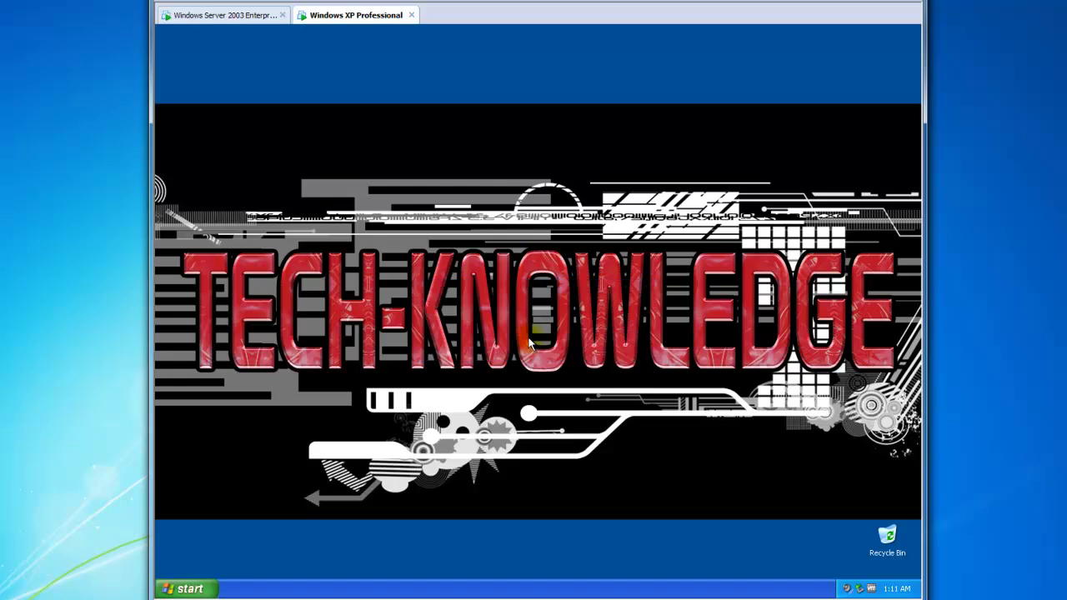